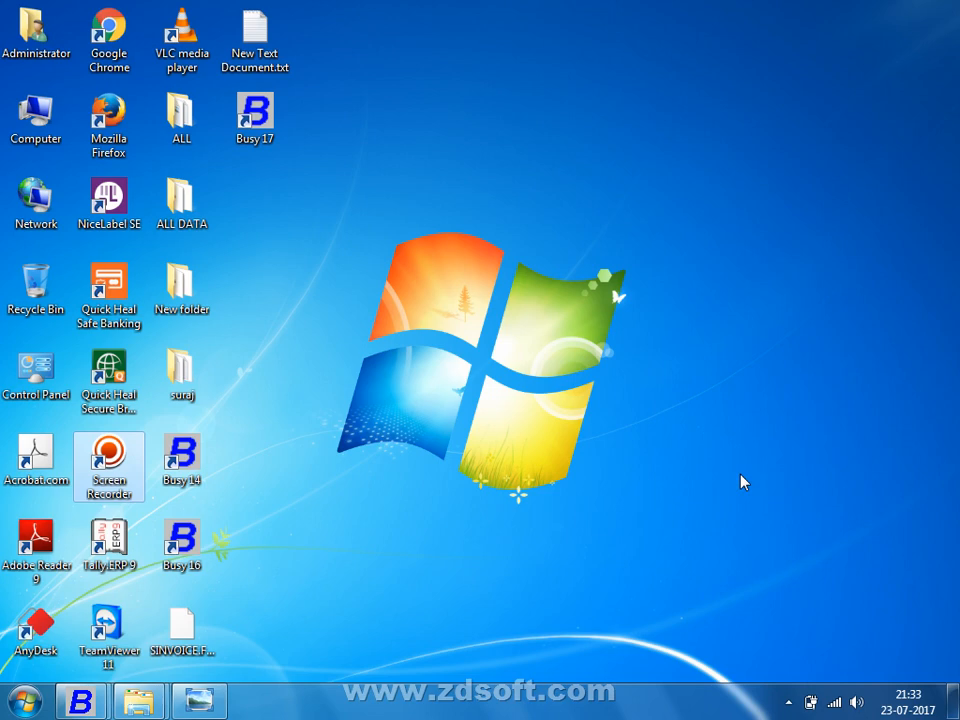
# Step: Bring the minimized Busy 17 Create Company form back to the front
pyautogui.hotkey('alt', 'Tab')
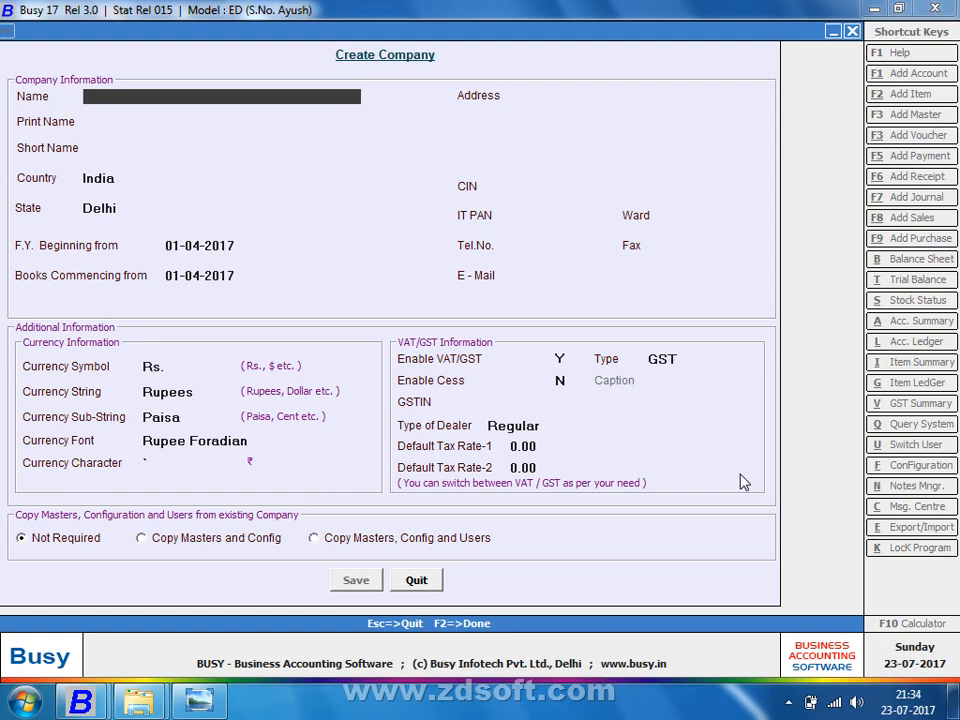
# Step: Name the new Delhi company RCM, enter its GSTIN, and save the company
pyautogui.write('RMC')
pyautogui.press('BackSpace')
pyautogui.press('BackSpace')
pyautogui.write('CM')
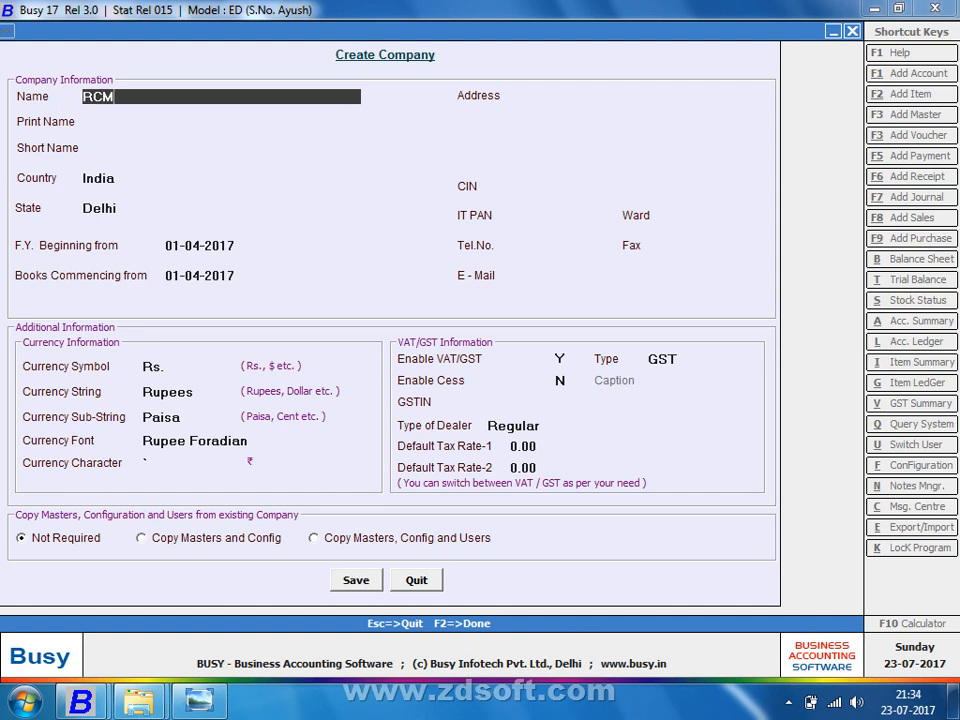
pyautogui.press('Return')
pyautogui.press('Return')
pyautogui.press('Return')
pyautogui.press('Return')
pyautogui.press('Return')
pyautogui.press('Return')
pyautogui.press('Return')
pyautogui.press('Return')
pyautogui.press('Return')
pyautogui.press('Return')
pyautogui.press('Return')
pyautogui.press('Return')
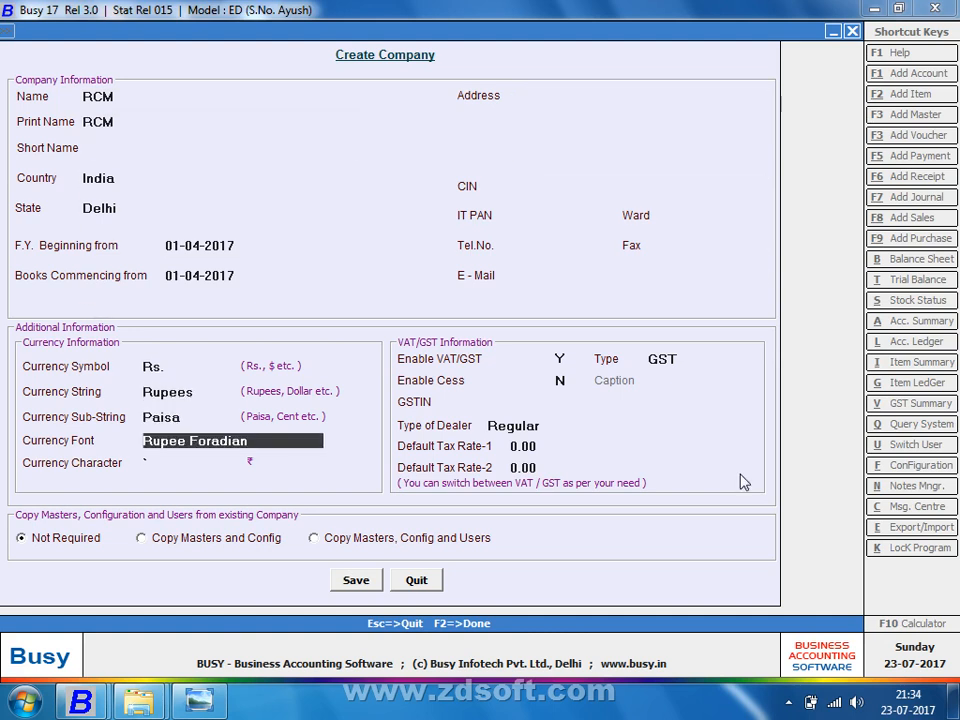
pyautogui.press('Return')
pyautogui.press('Return')
pyautogui.press('Return')
pyautogui.press('Return')
pyautogui.press('Return')
pyautogui.press('Escape')
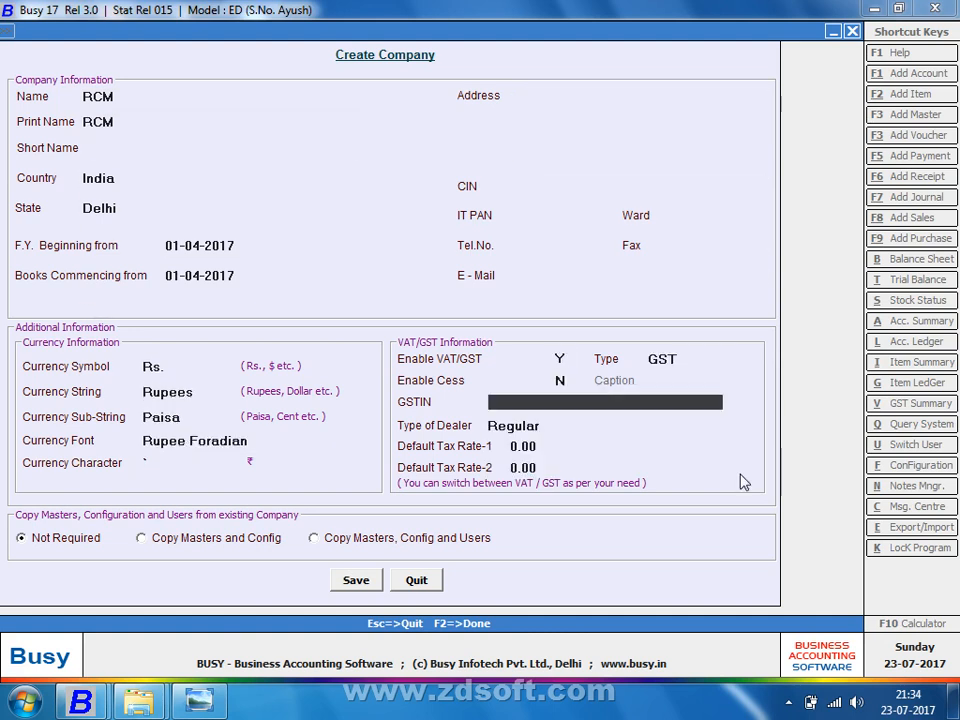
pyautogui.write('07ASDAD')
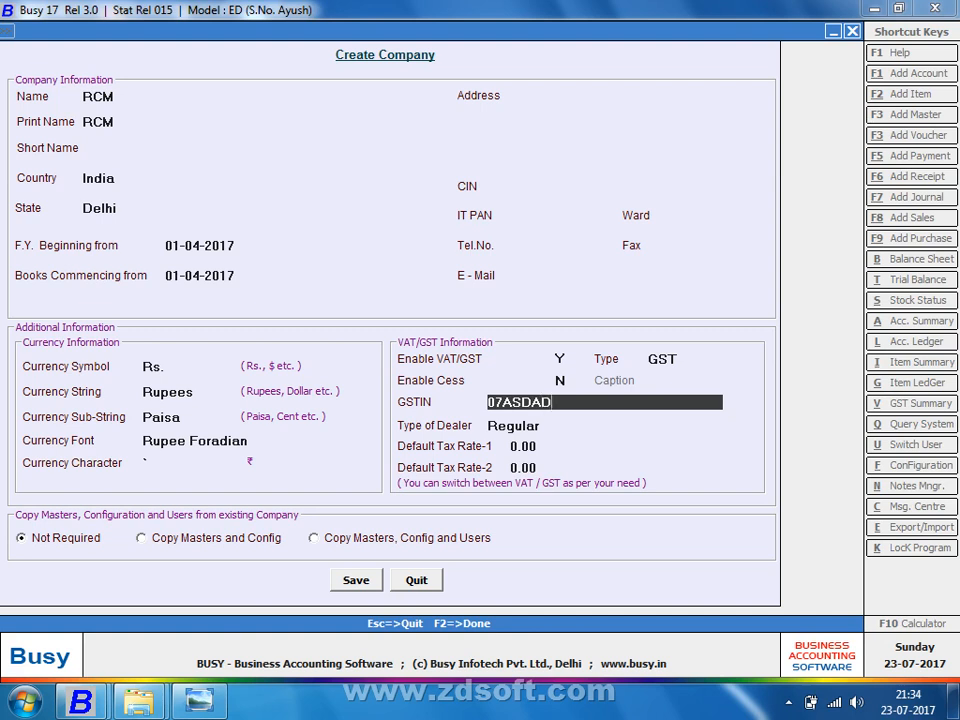
pyautogui.write('1234')
pyautogui.write('P12Z')
pyautogui.press('BackSpace')
pyautogui.press('BackSpace')
pyautogui.write('ZD')
pyautogui.press('Return')
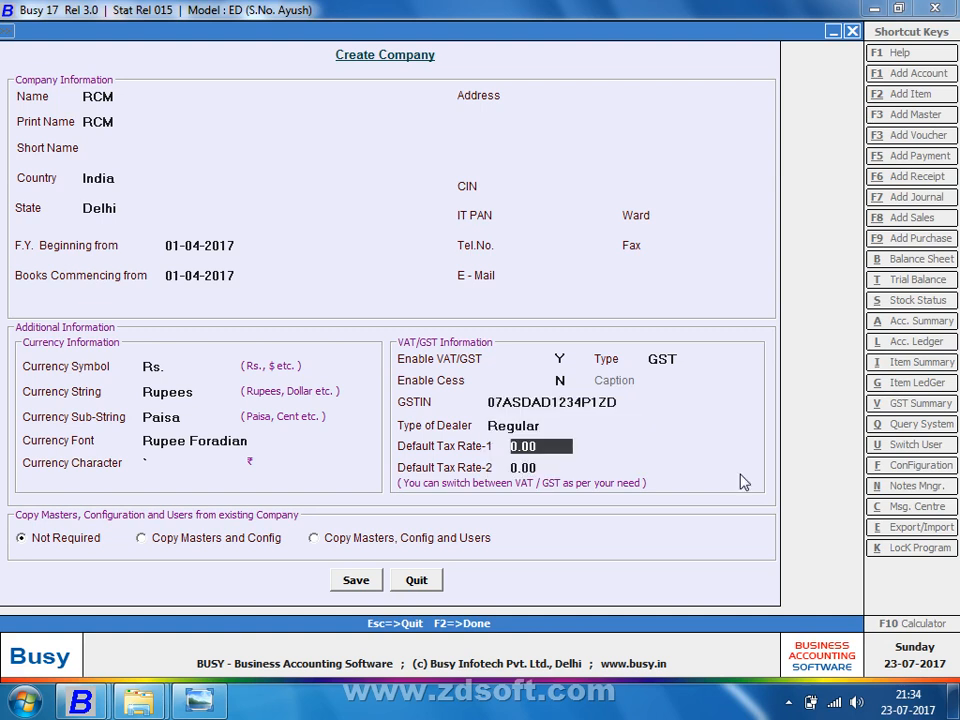
pyautogui.press('Return')
pyautogui.press('Return')
pyautogui.press('Return')
pyautogui.press('Return')
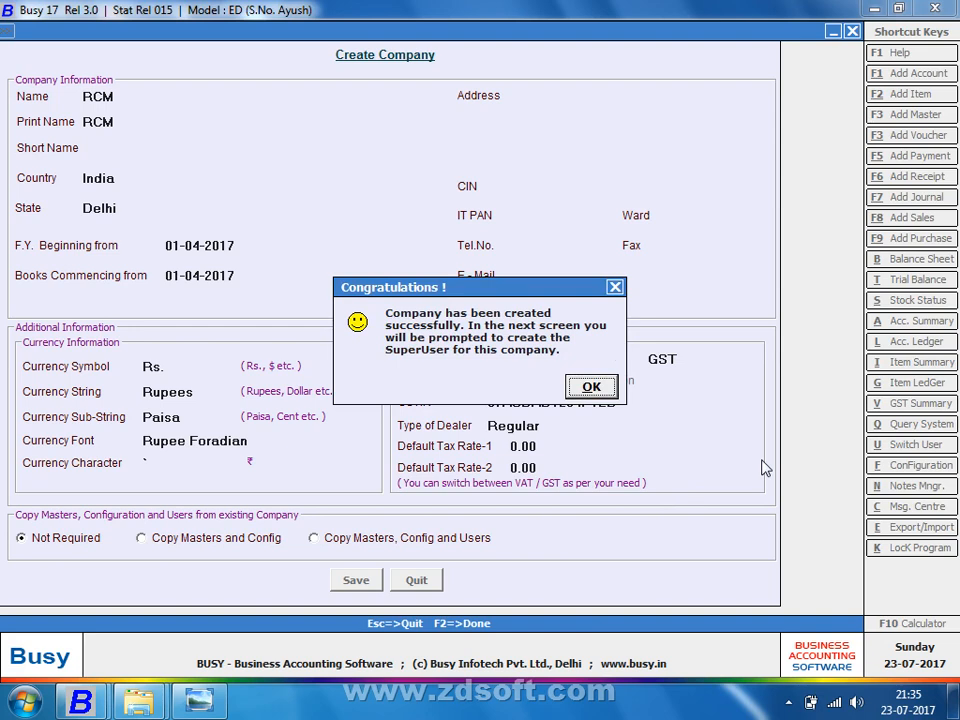
pyautogui.press('Return')
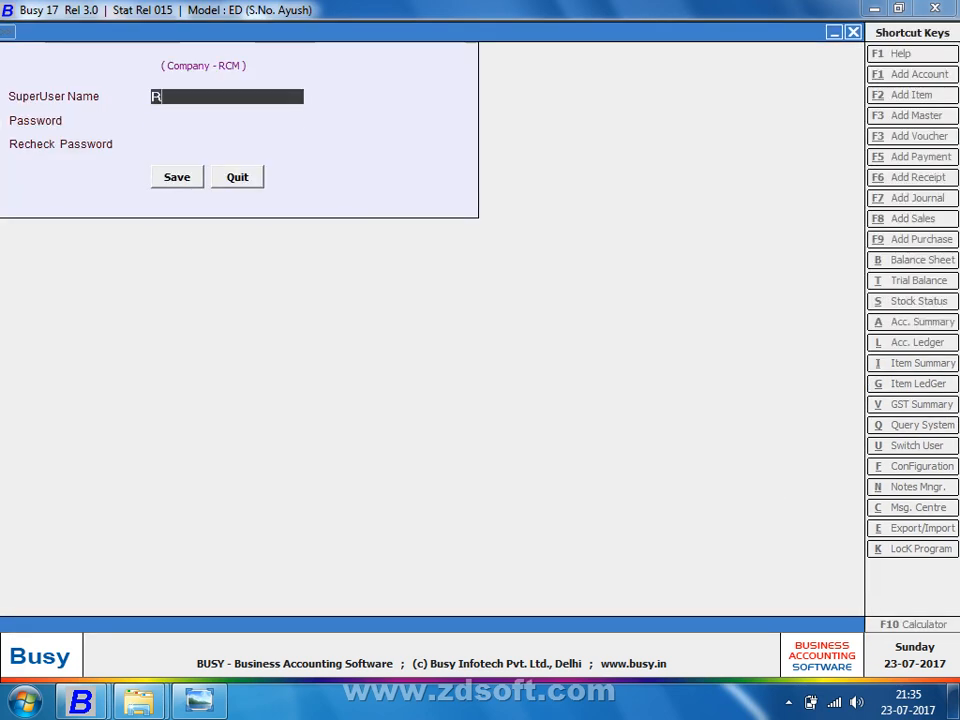
# Step: Set the SuperUser password, close Features/Options, and move to the Administration menu
pyautogui.press('Return')
pyautogui.press('Return')
pyautogui.press('Return')
pyautogui.press('Return')
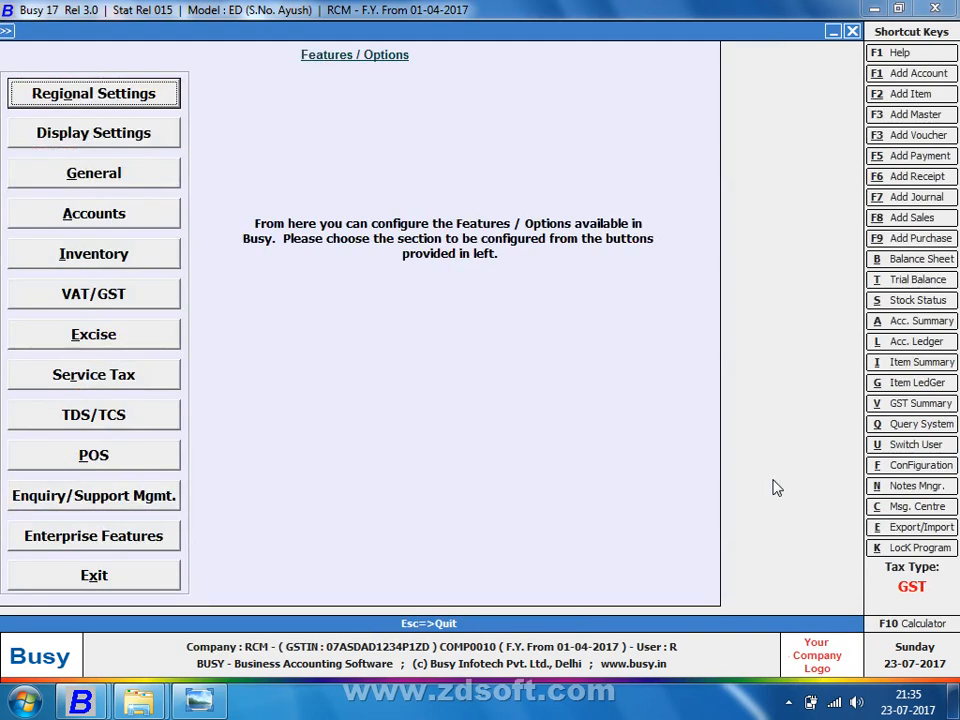
pyautogui.press('Escape')
pyautogui.press('Right')
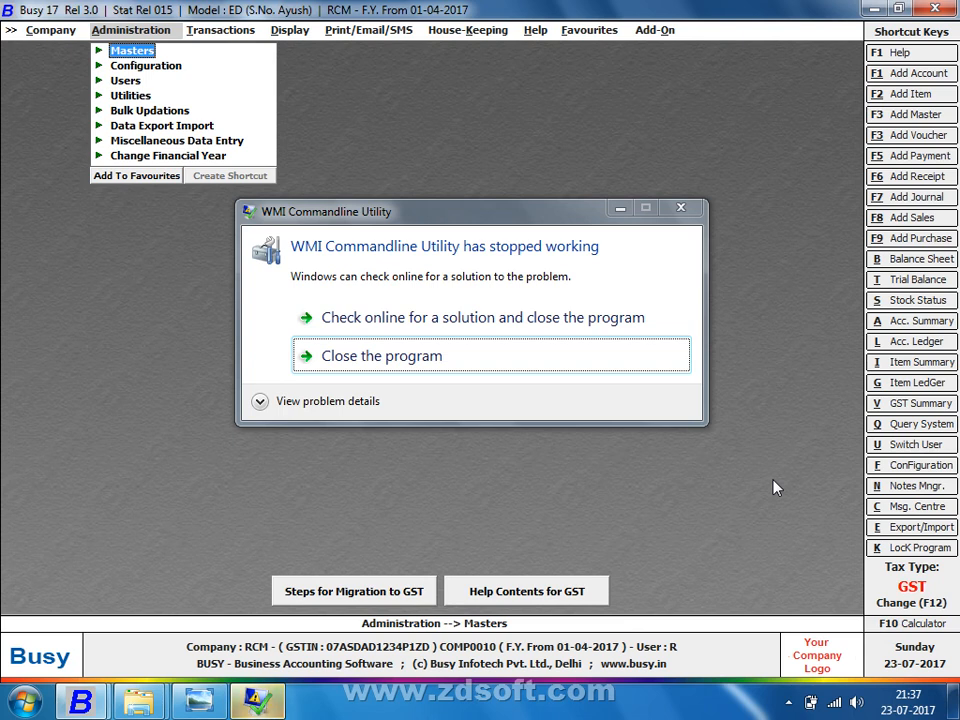
# Step: Close the crashed WMI Commandline Utility dialog and expand Masters in Administration
pyautogui.click(490, 369)
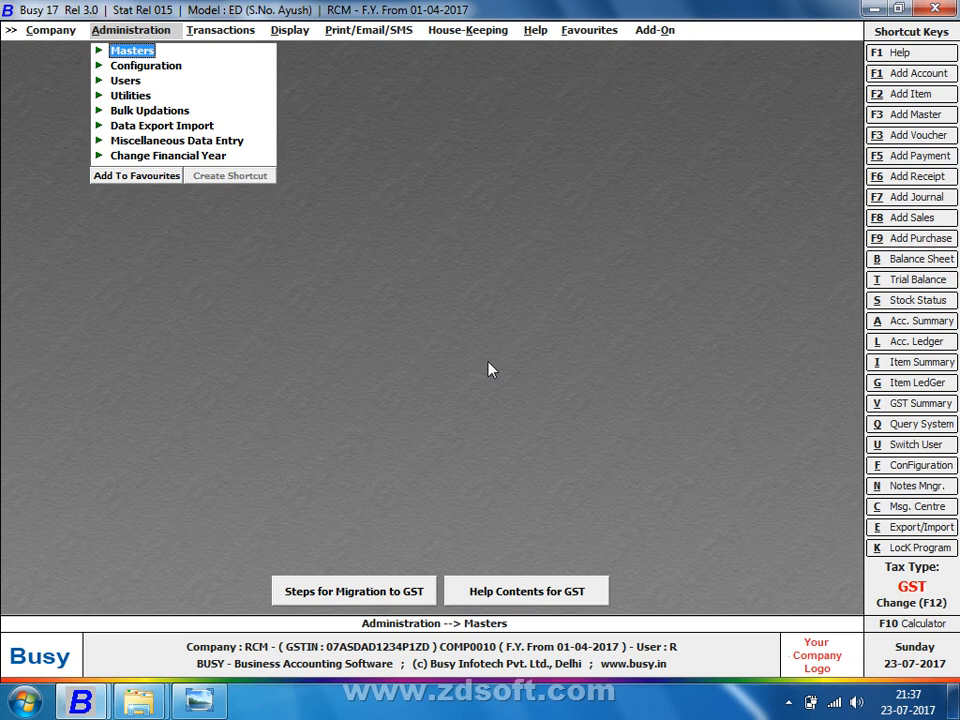
pyautogui.press('Return')
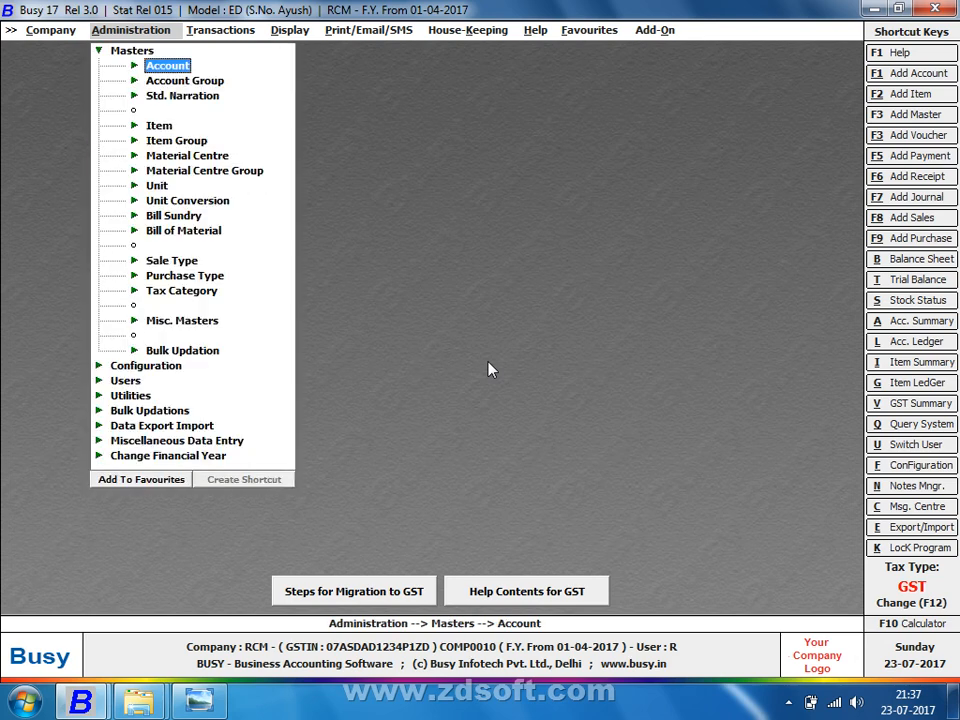
# Step: In Account Modify, glance at Office Rent, then open Printing & Stationery for editing
pyautogui.press('Return')
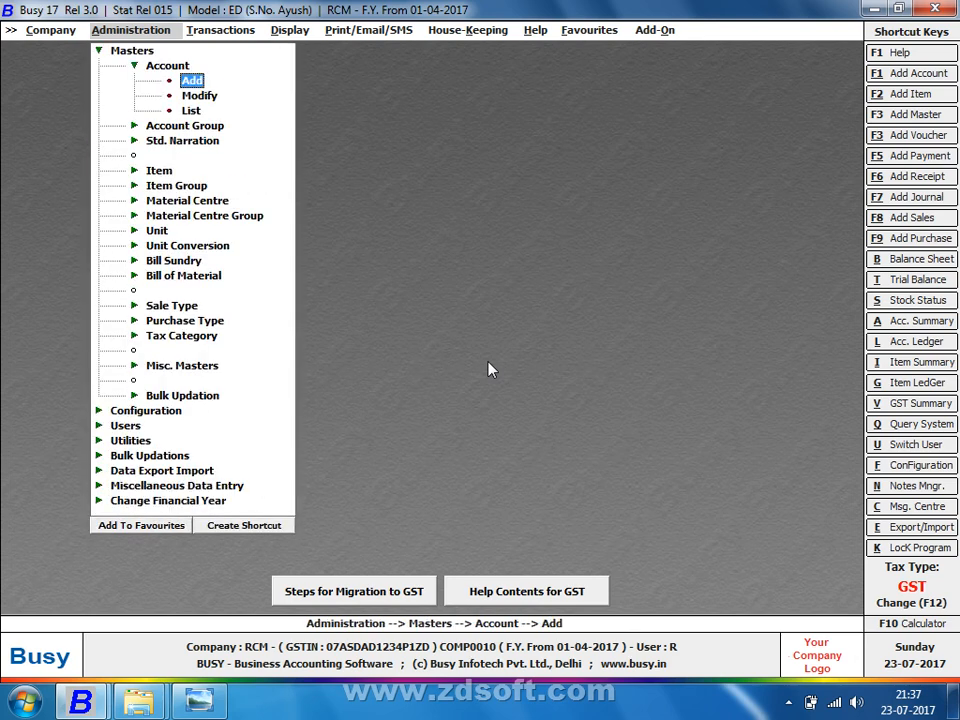
pyautogui.press('Down')
pyautogui.press('Return')
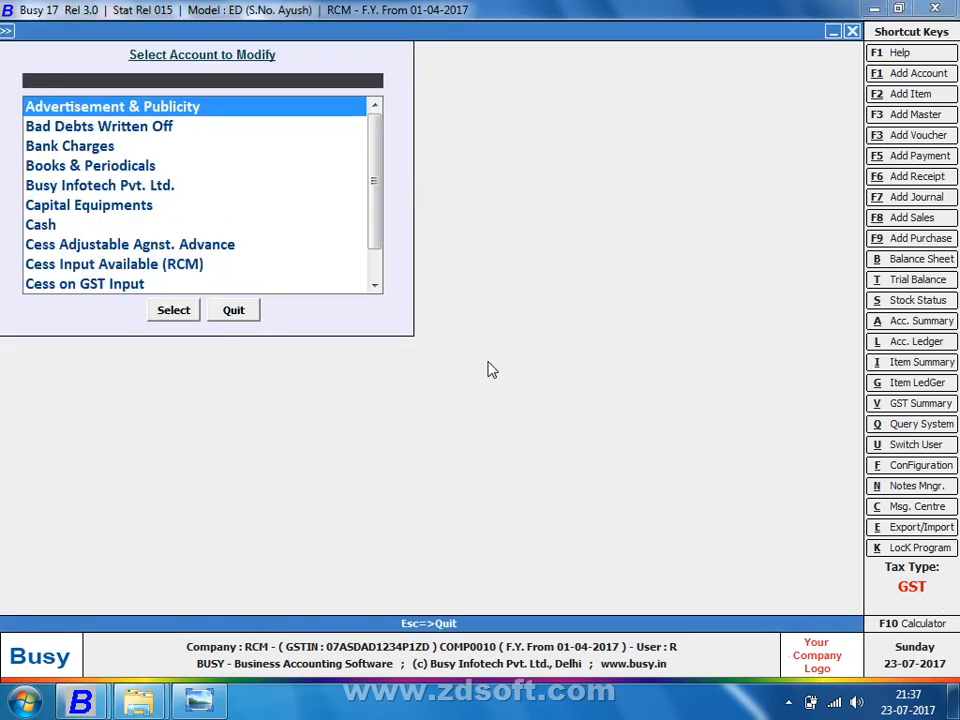
pyautogui.write('F')
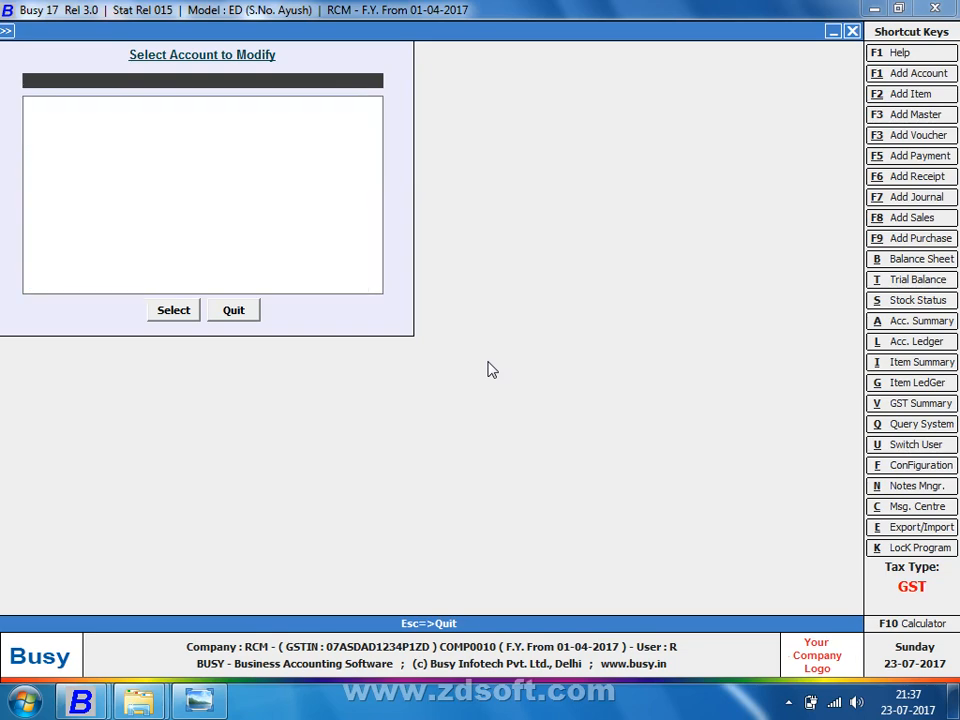
pyautogui.write('OFF')
pyautogui.press('Down')
pyautogui.press('Down')
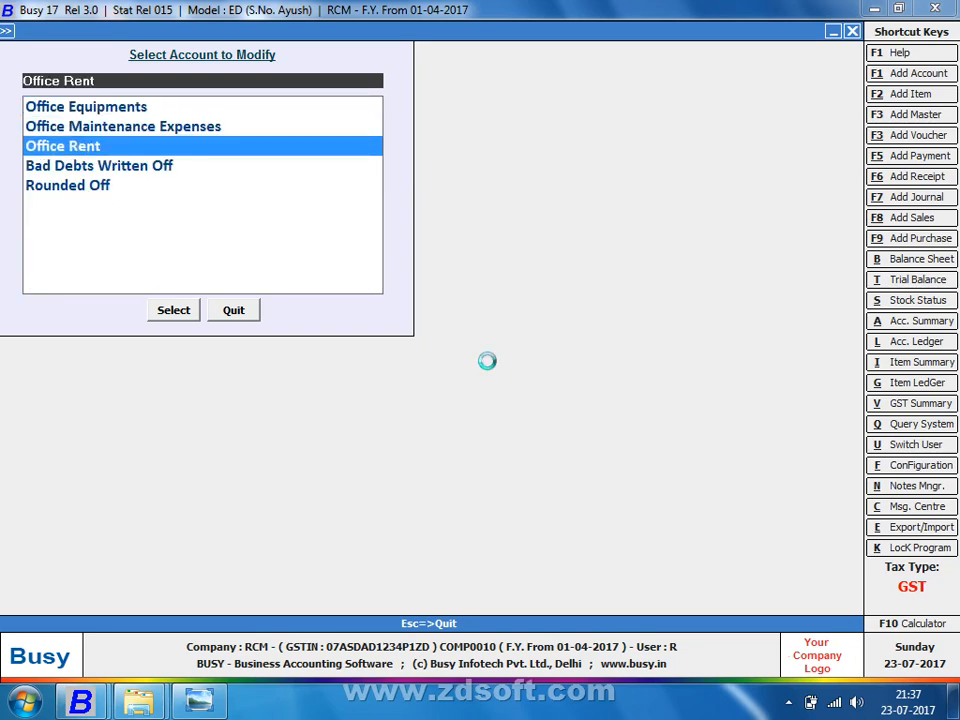
pyautogui.press('Return')
pyautogui.press('Return')
pyautogui.press('Return')
pyautogui.press('Return')
pyautogui.press('Return')
pyautogui.press('Return')
pyautogui.press('Return')
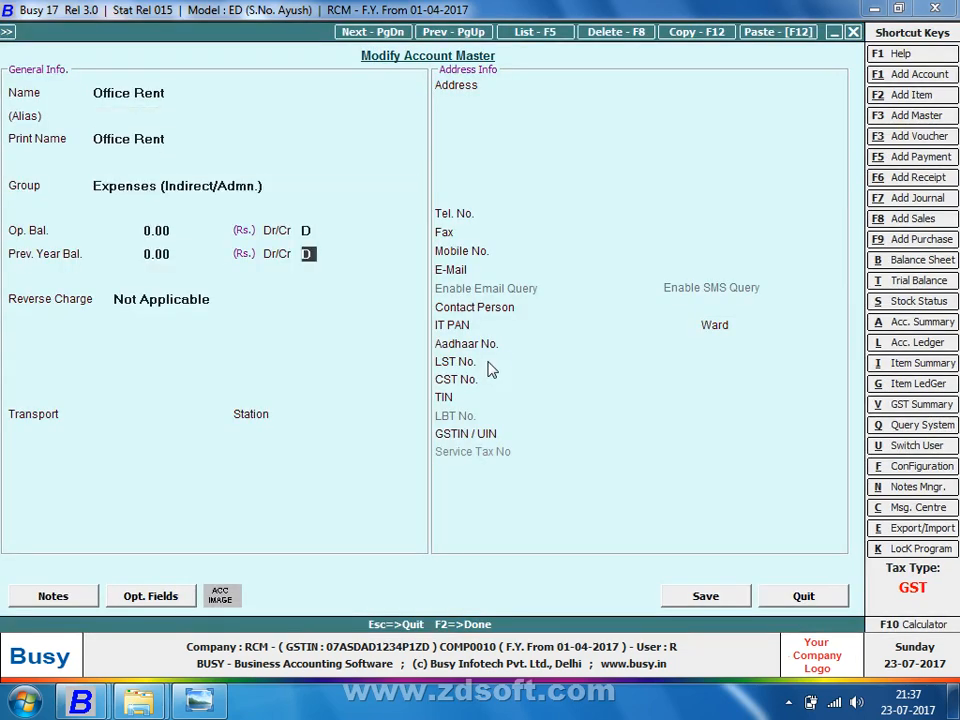
pyautogui.press('Escape')
pyautogui.press('Escape')
pyautogui.write('STAT')
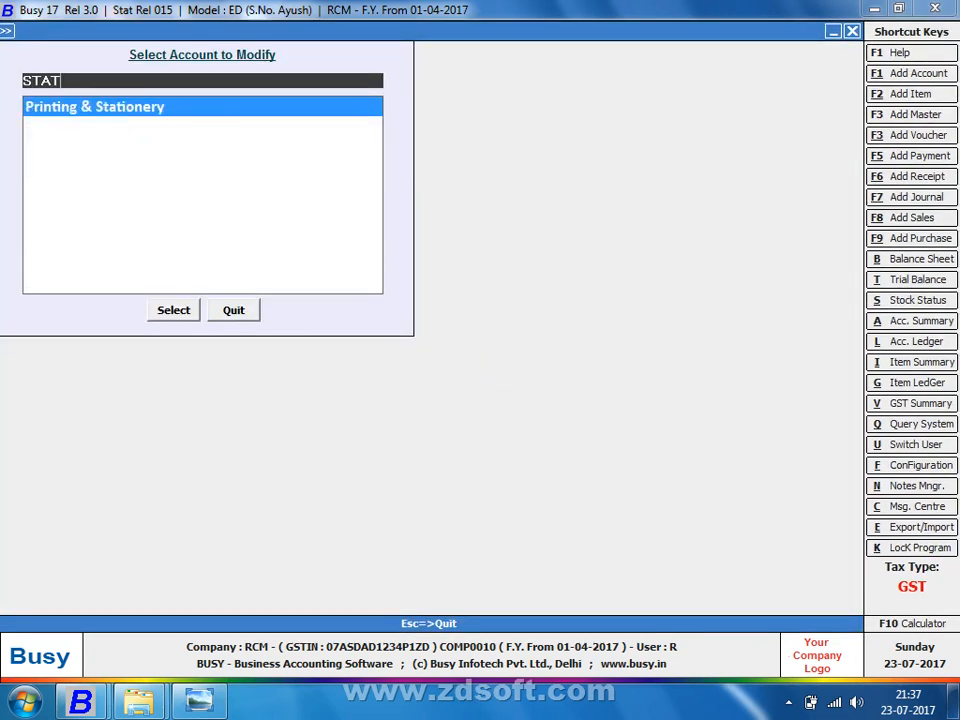
pyautogui.press('Return')
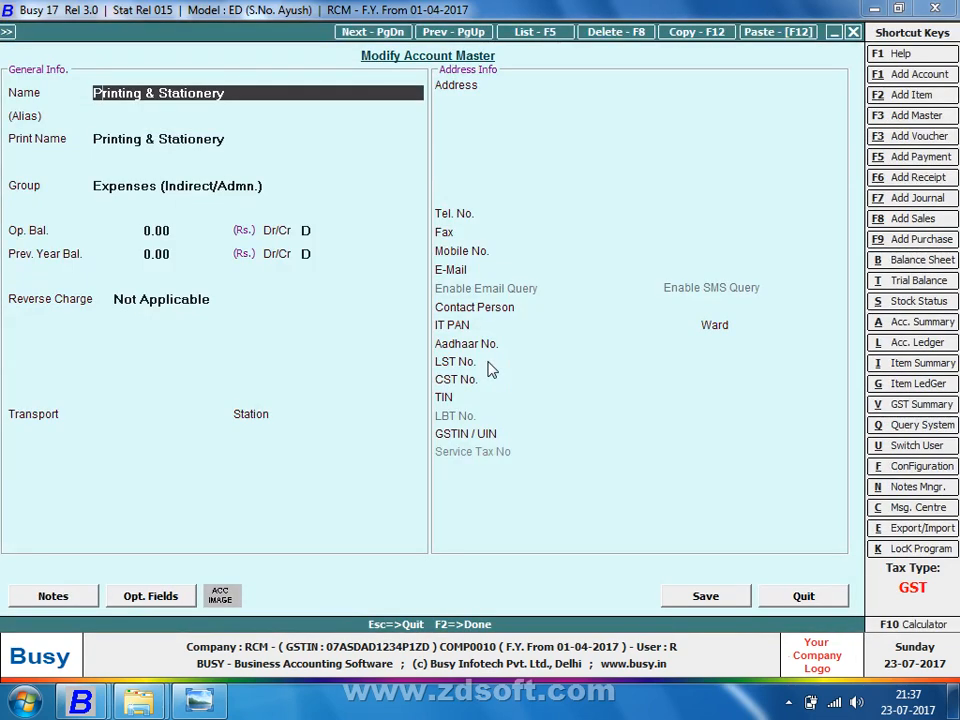
# Step: Rename the account to Printing & Stationery 18%
pyautogui.write('18%')
pyautogui.press('Return')
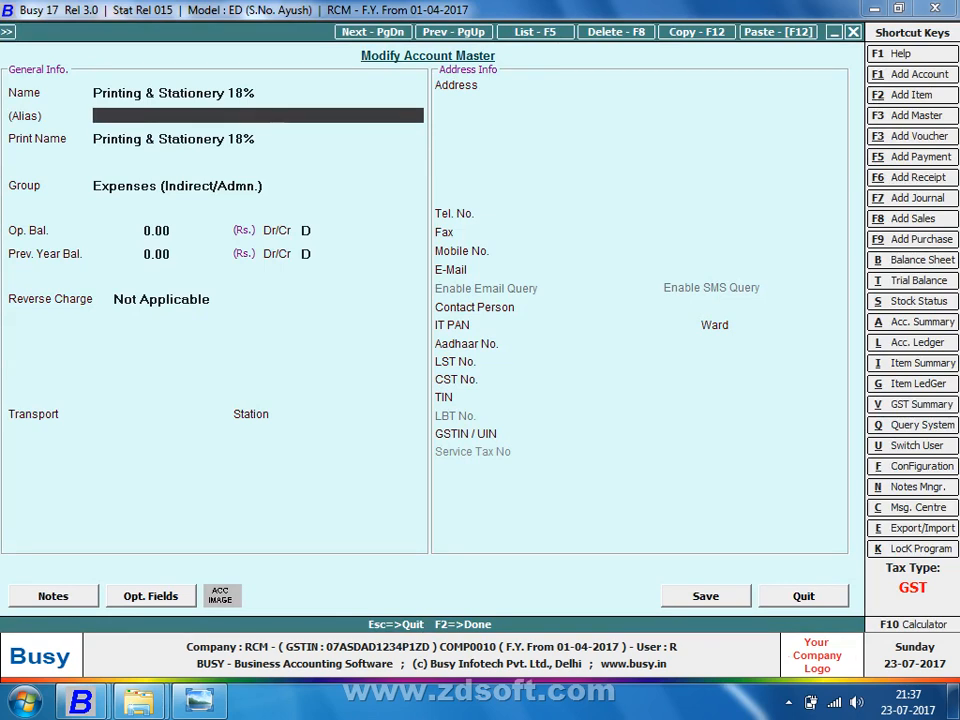
pyautogui.press('Return')
pyautogui.press('Return')
pyautogui.press('Return')
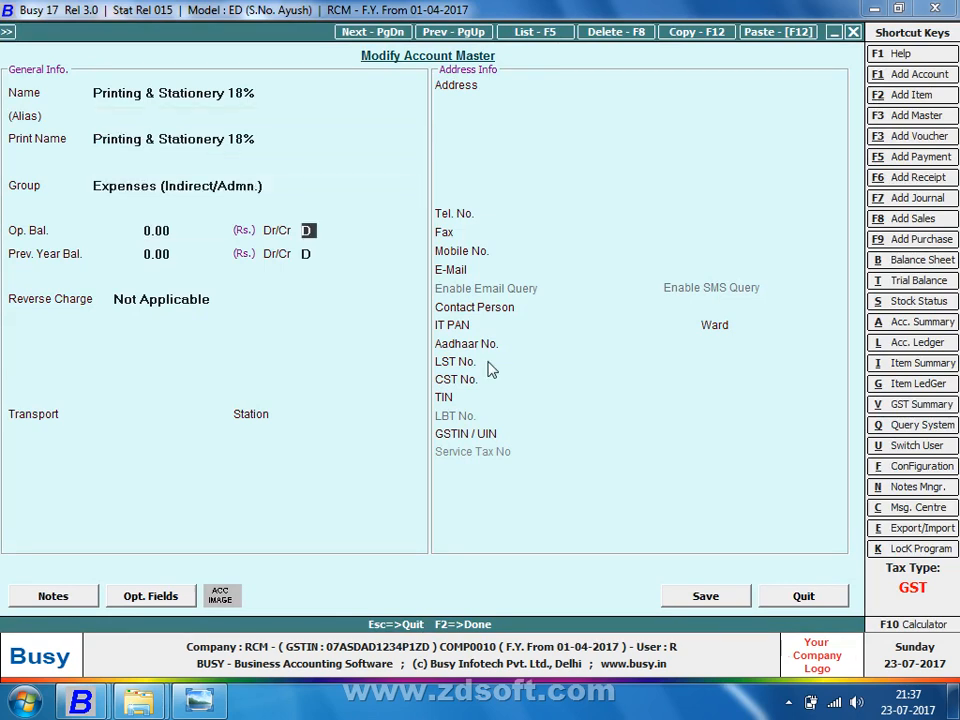
pyautogui.press('Up')
pyautogui.press('Up')
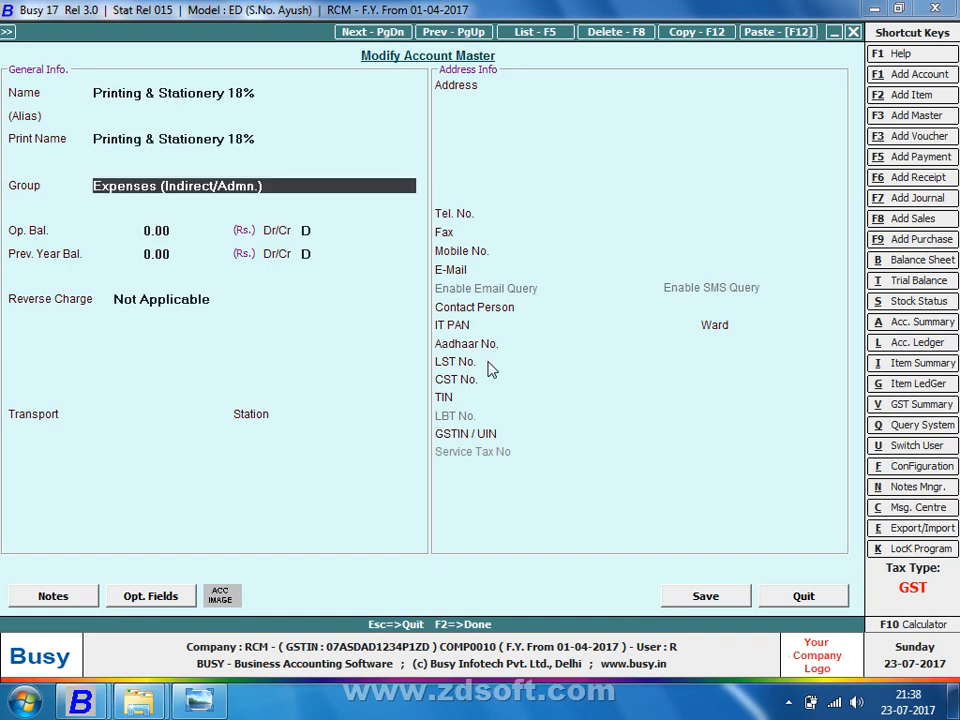
pyautogui.press('Return')
pyautogui.press('Return')
pyautogui.press('Return')
pyautogui.press('Return')
pyautogui.press('Return')
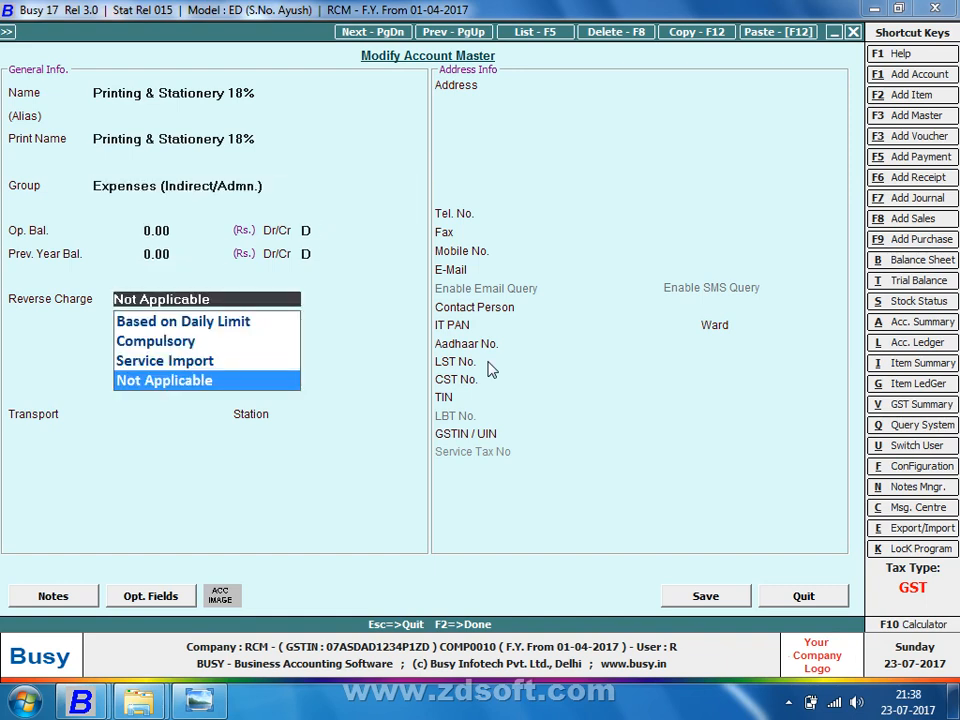
# Step: Set the account's reverse charge to Based on Daily Limit
pyautogui.press('Up')
pyautogui.press('Up')
pyautogui.press('Up')
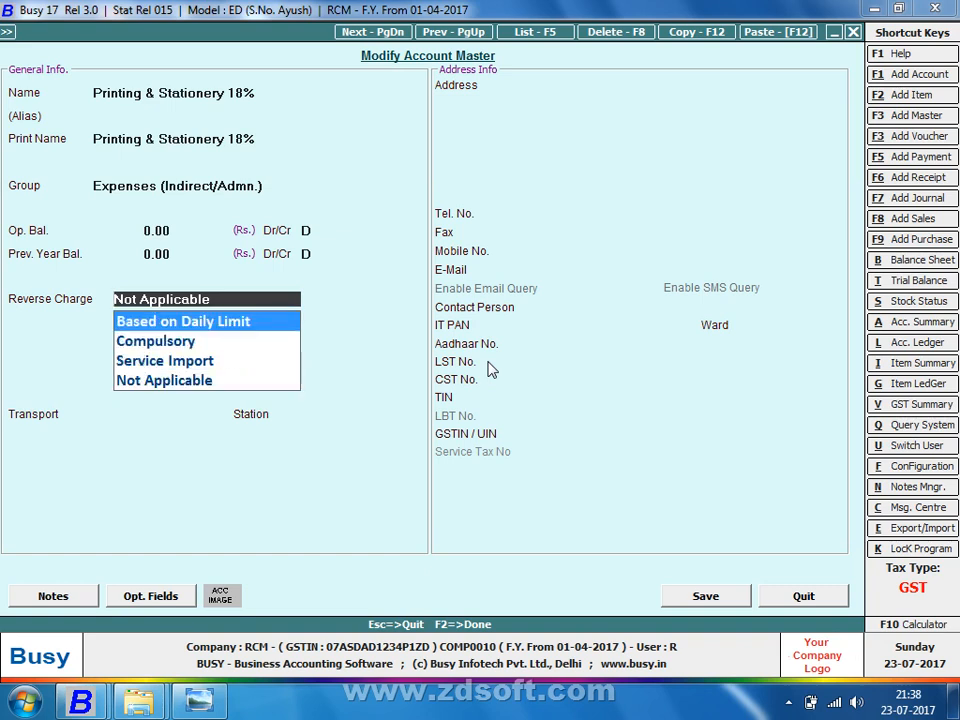
pyautogui.press('Down')
pyautogui.press('Down')
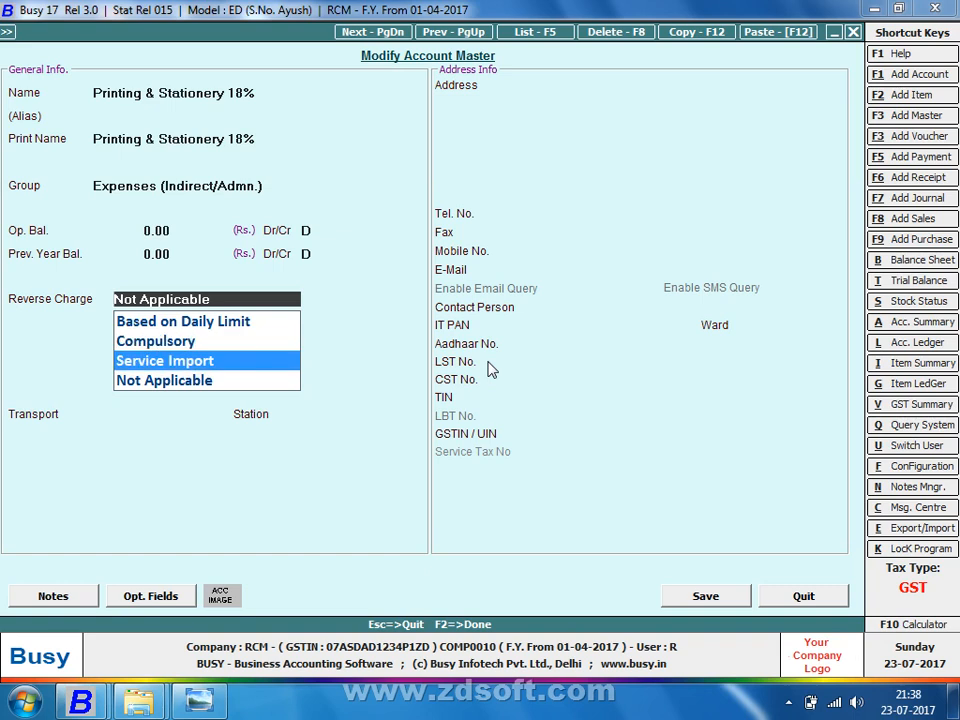
pyautogui.press('Down')
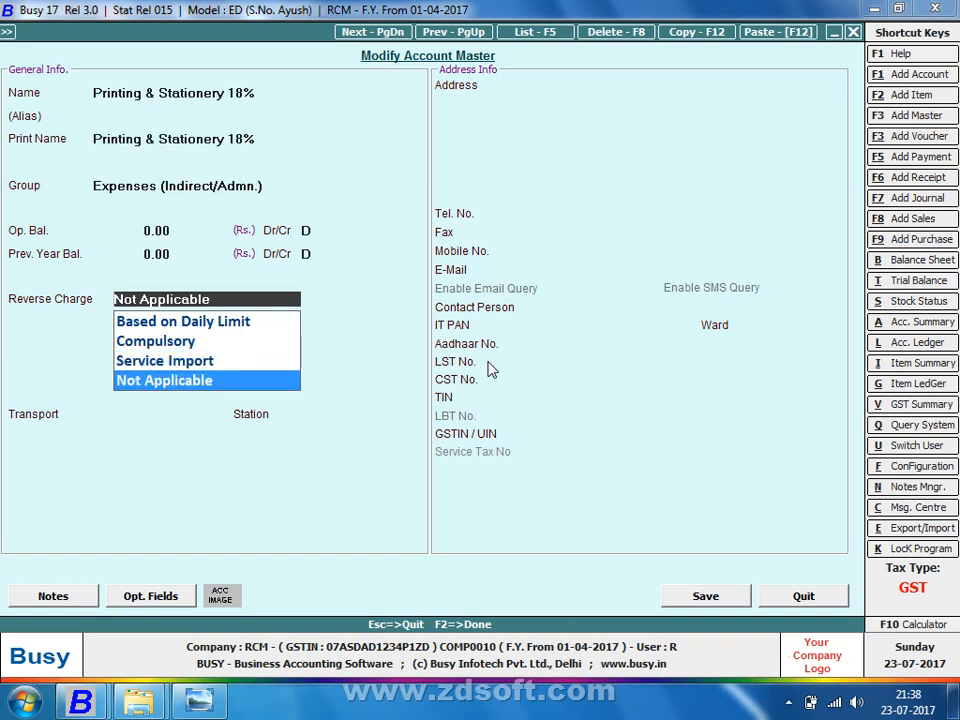
pyautogui.press('Down')
pyautogui.press('Return')
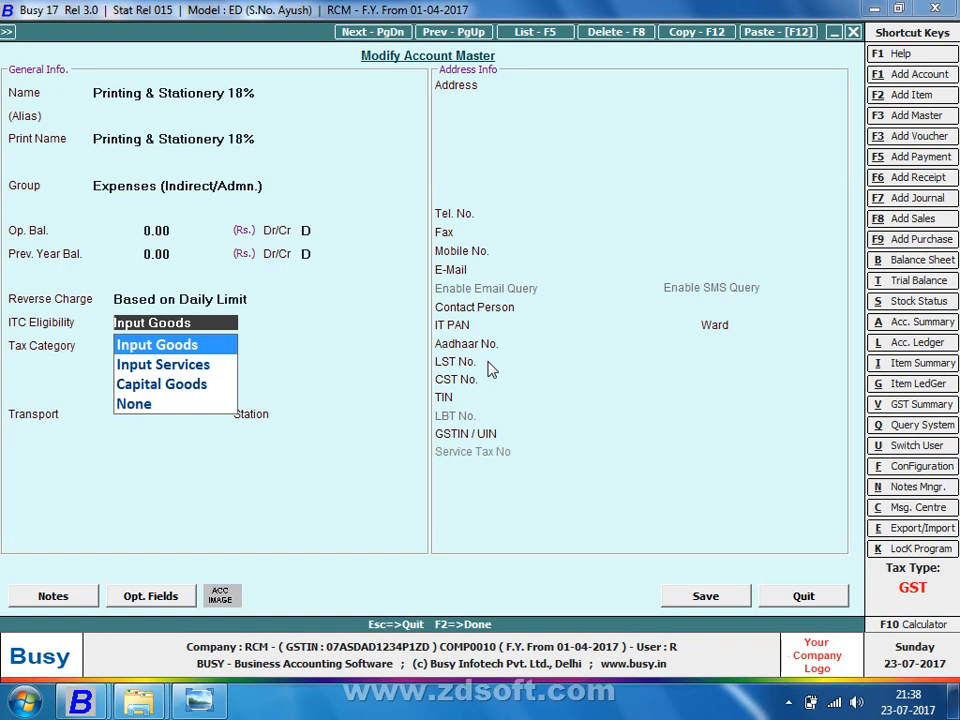
pyautogui.press('Down')
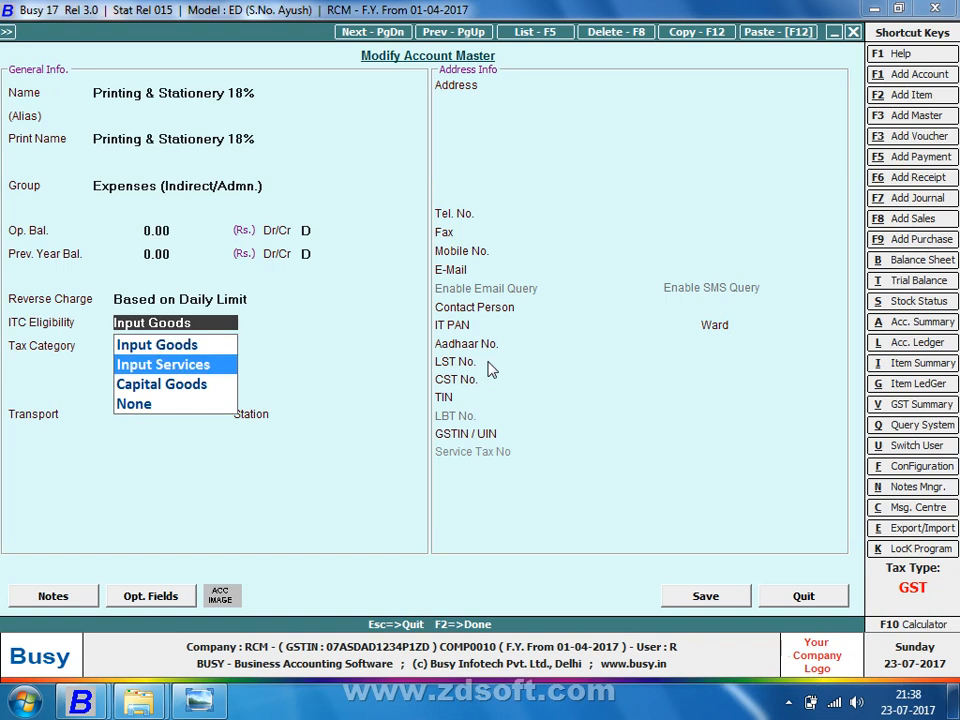
pyautogui.press('Escape')
pyautogui.press('Down')
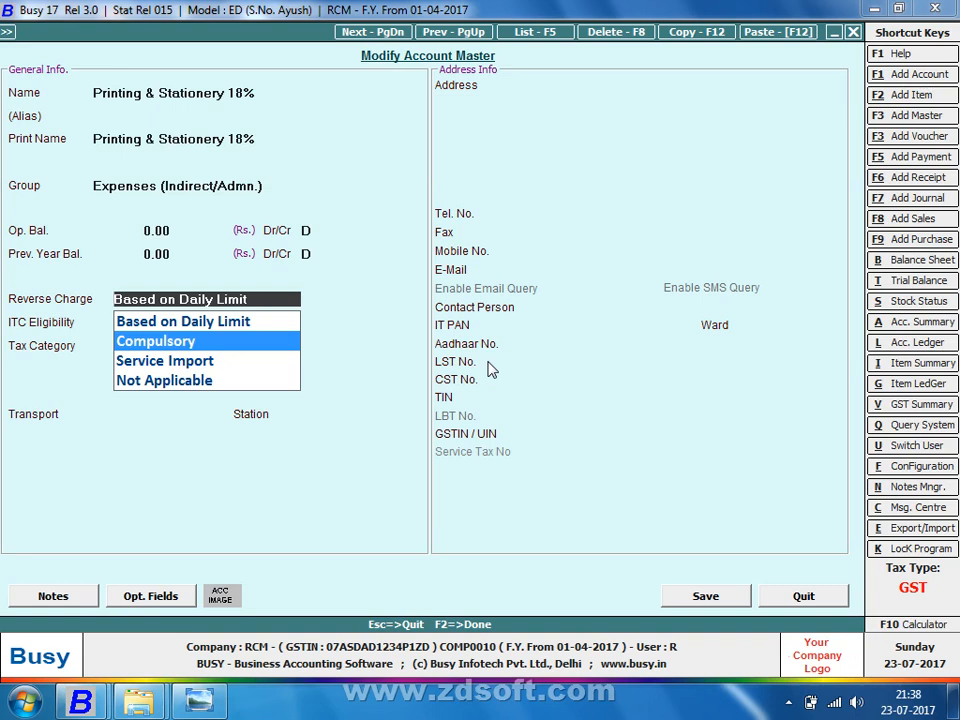
pyautogui.press('Down')
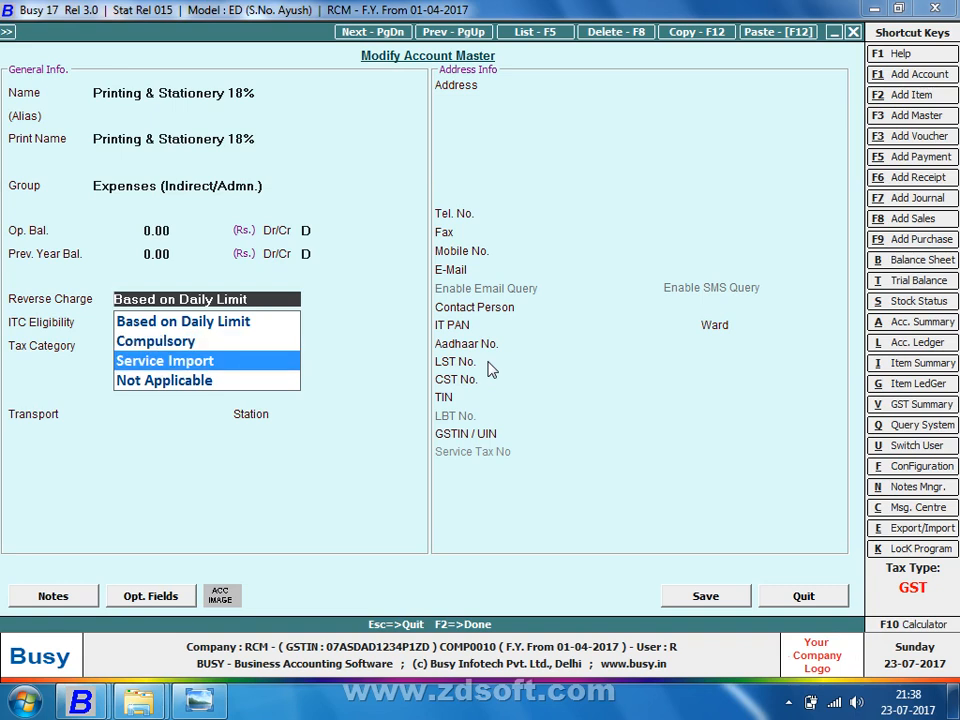
pyautogui.press('Down')
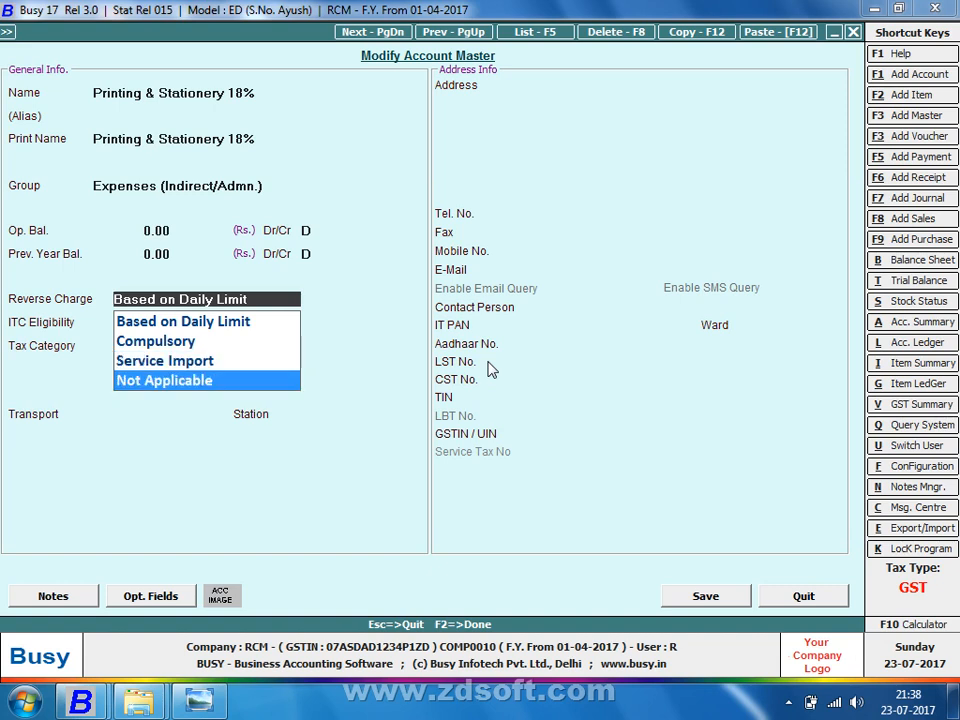
pyautogui.press('Up')
pyautogui.press('Up')
pyautogui.press('Up')
pyautogui.press('Return')
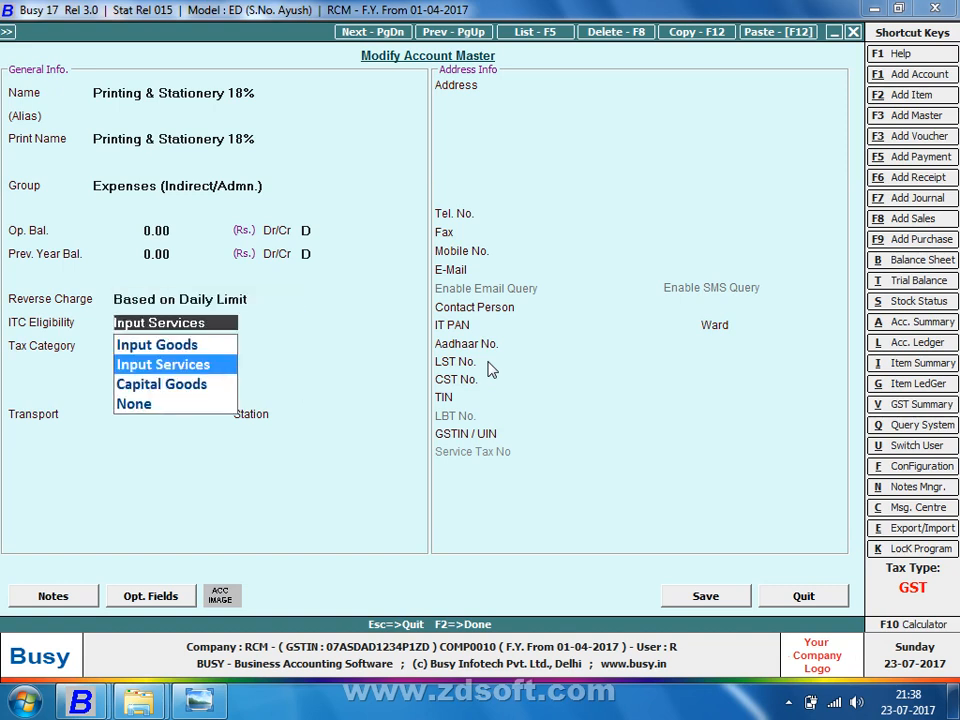
# Step: Set ITC eligibility to Input Goods and tax category GST 18%, then save
pyautogui.press('Up')
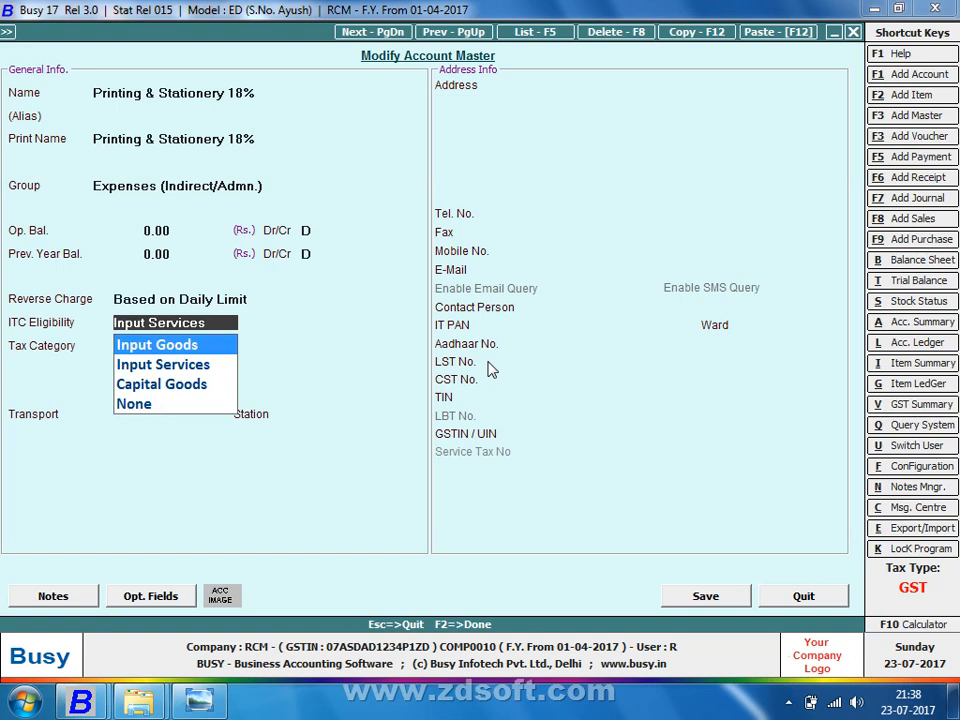
pyautogui.press('Return')
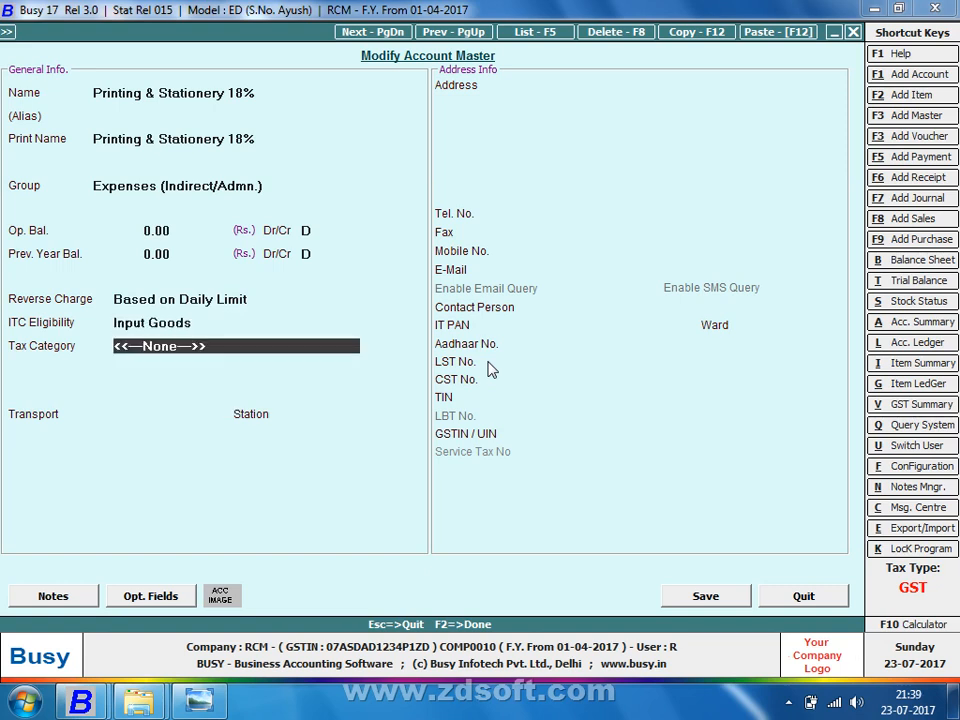
pyautogui.write('18')
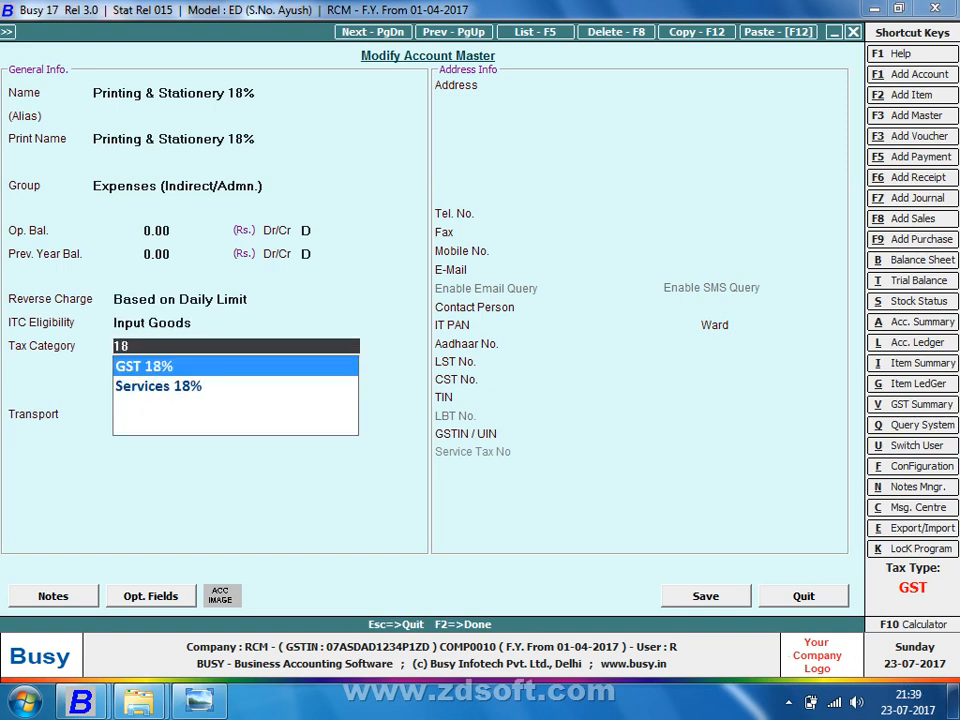
pyautogui.press('Return')
pyautogui.press('F2')
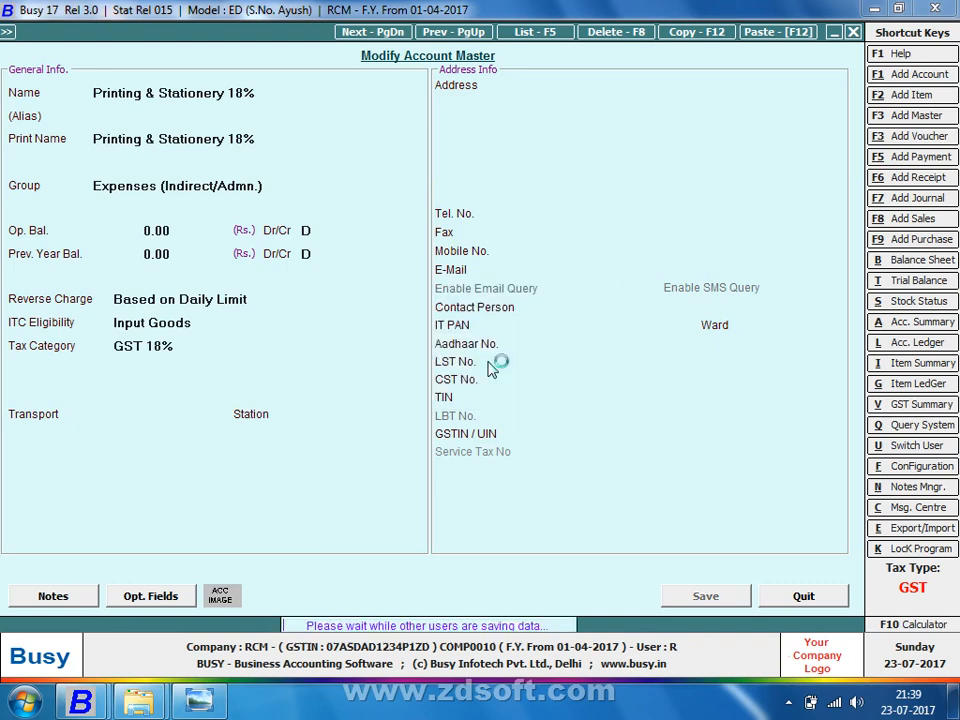
# Step: Open Printing & Stationery 18% and rename it Printing & Stationery 12%
pyautogui.write('pri')
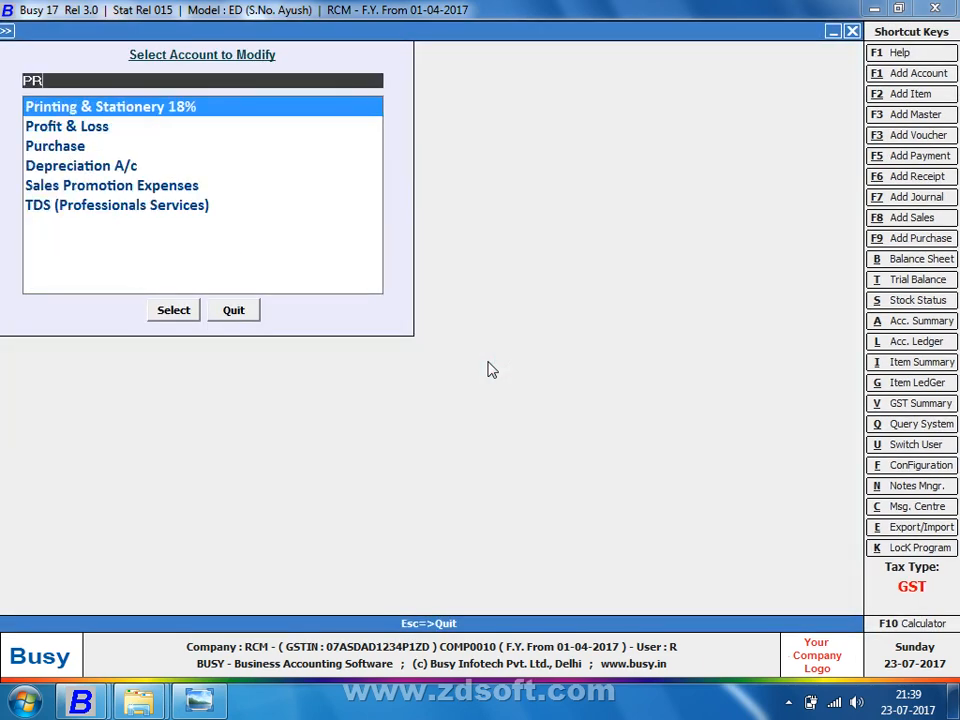
pyautogui.press('Return')
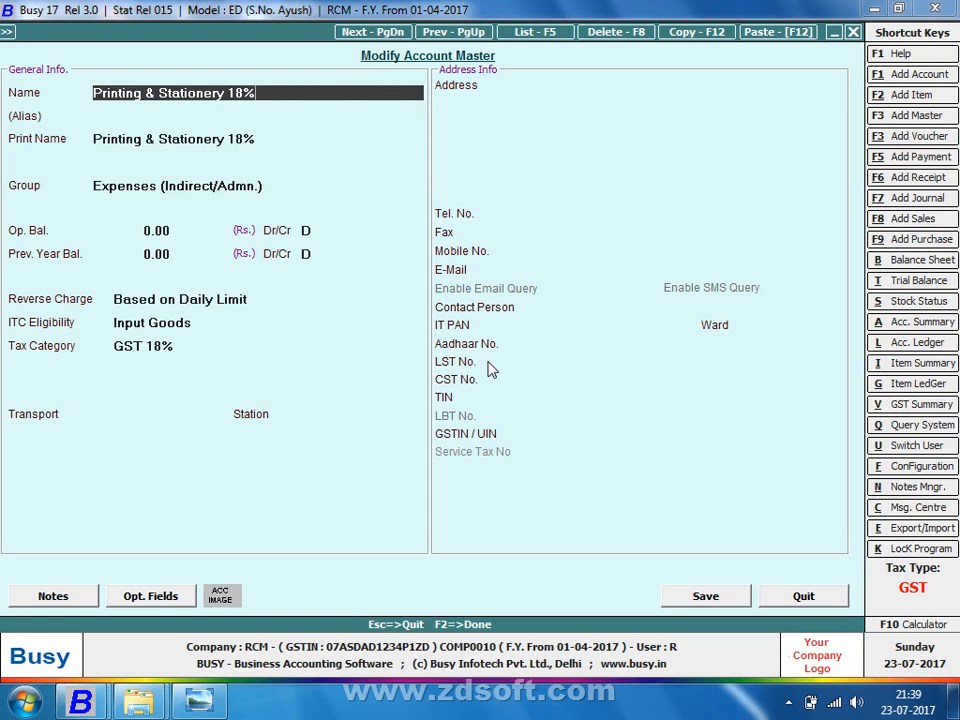
pyautogui.press('BackSpace')
pyautogui.write('1')
pyautogui.press('Delete')
pyautogui.write('2')
pyautogui.press('Return')
# Step: Set its tax category to GST 12%, save, and dismiss the WMI error
pyautogui.press('Return')
pyautogui.press('Return')
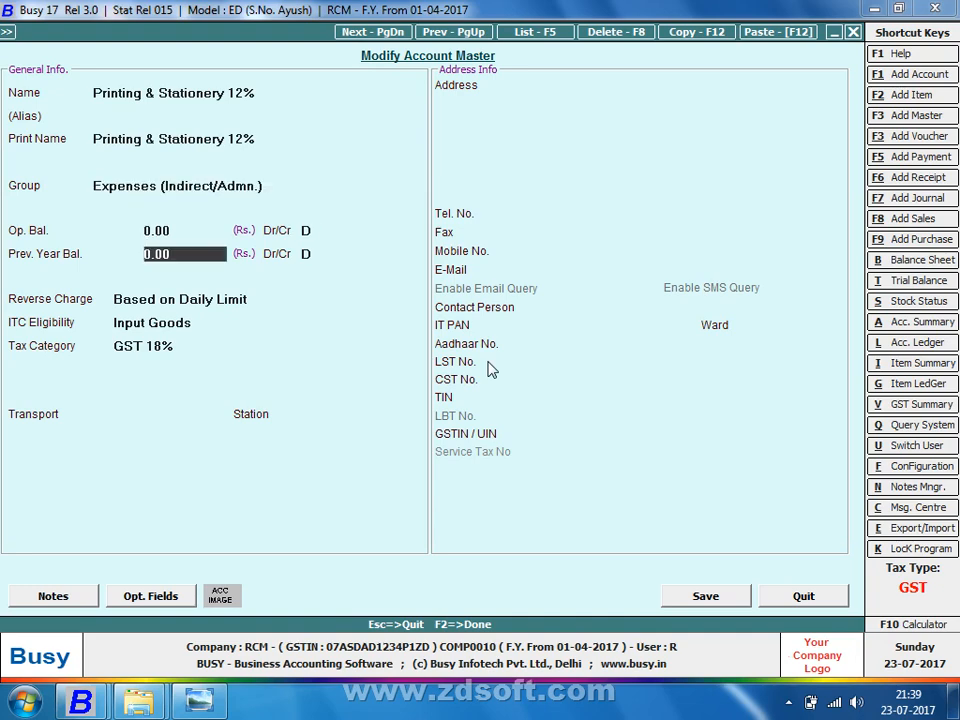
pyautogui.press('Return')
pyautogui.press('Return')
pyautogui.press('Return')
pyautogui.press('Return')
pyautogui.write('12')
pyautogui.press('F2')
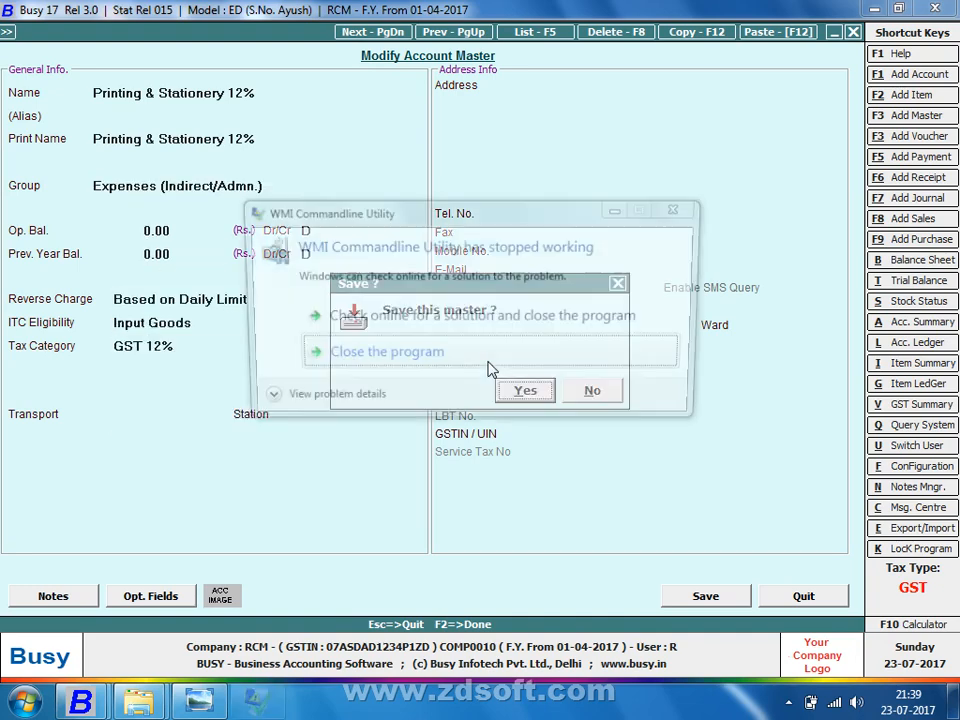
pyautogui.press('Return')
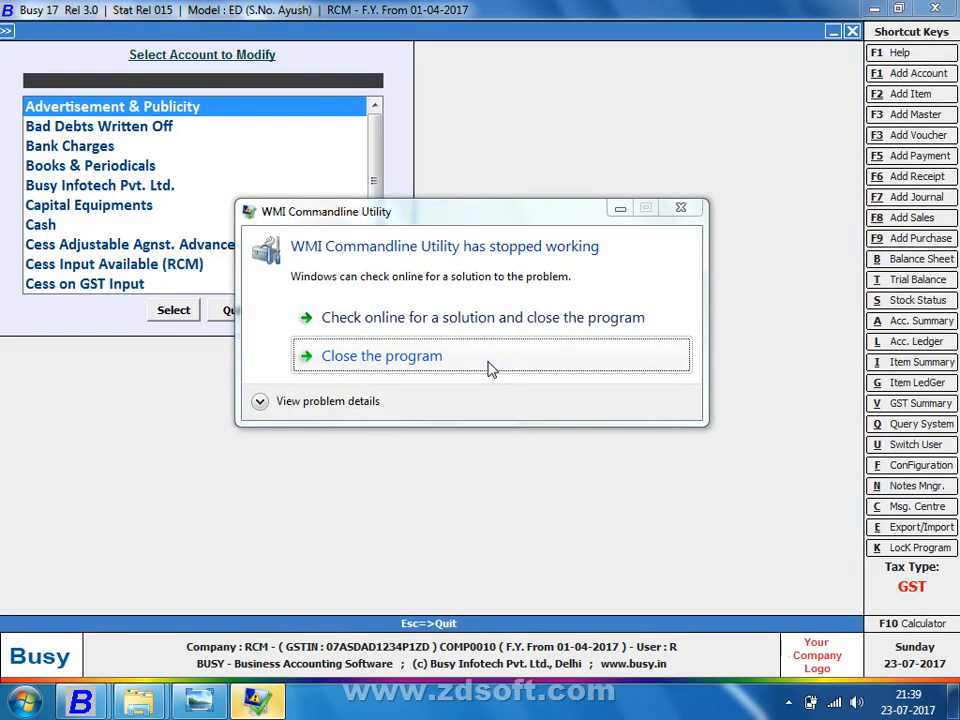
pyautogui.click(490, 368)
# Step: Open Legal Expenses and set Compulsory reverse charge with Input Services ITC eligibility
pyautogui.write('leg')
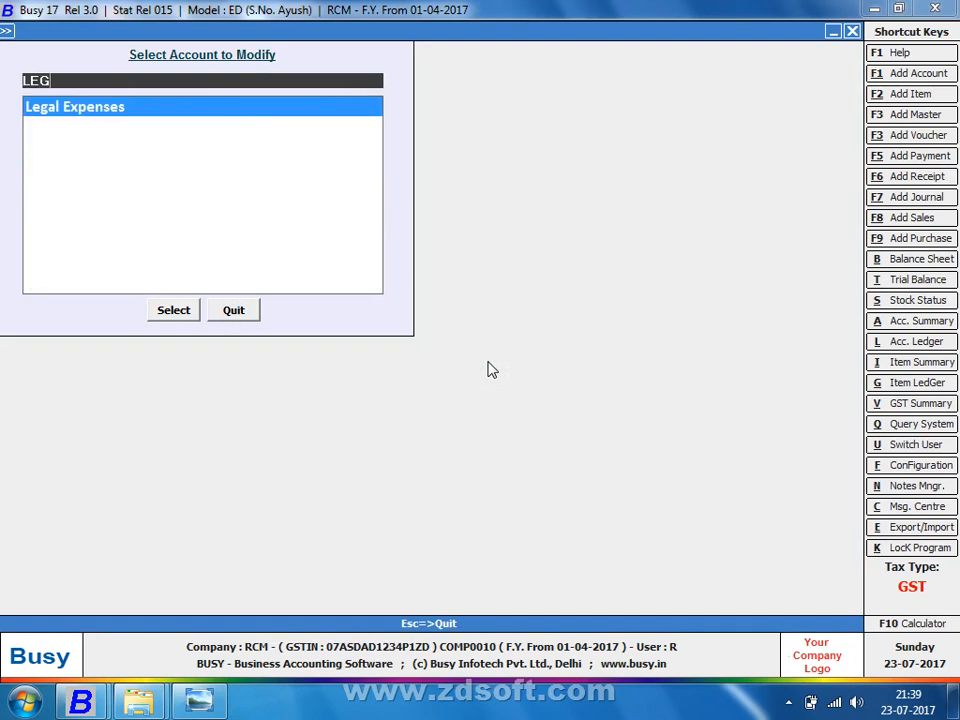
pyautogui.press('Return')
pyautogui.press('Return')
pyautogui.press('Return')
pyautogui.press('Return')
pyautogui.press('Return')
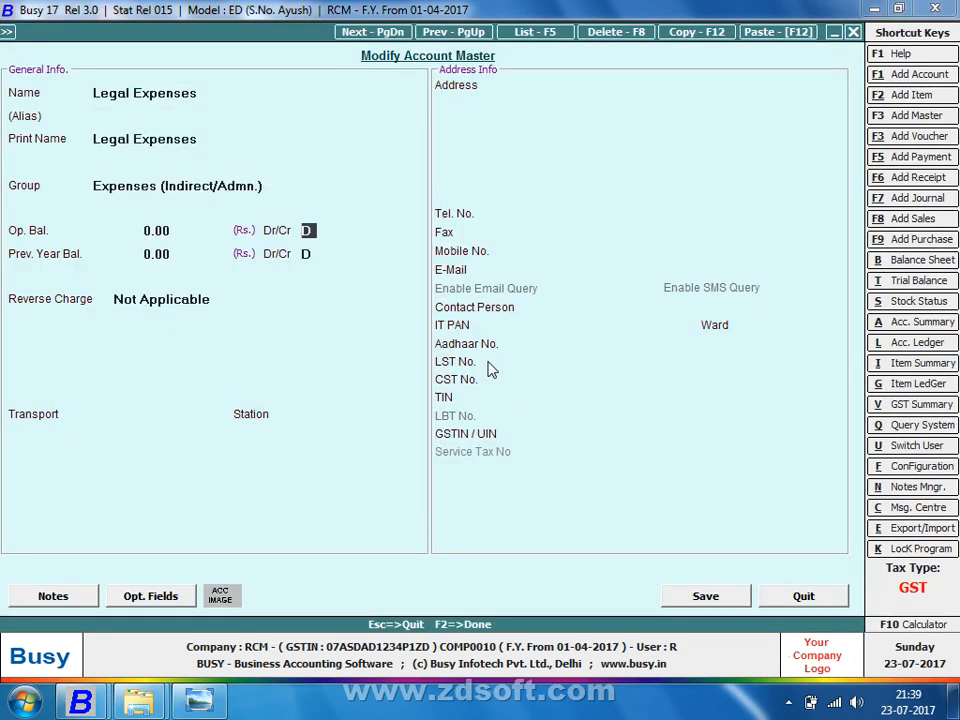
pyautogui.press('Return')
pyautogui.press('Return')
pyautogui.press('Up')
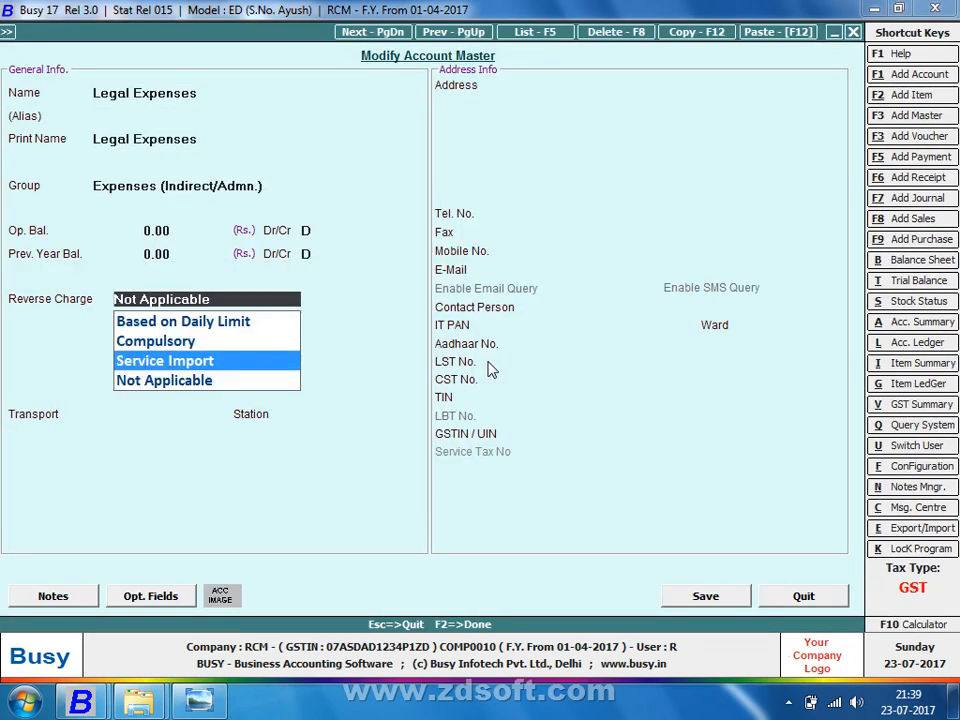
pyautogui.press('Up')
pyautogui.press('Return')
pyautogui.press('Down')
pyautogui.press('Return')
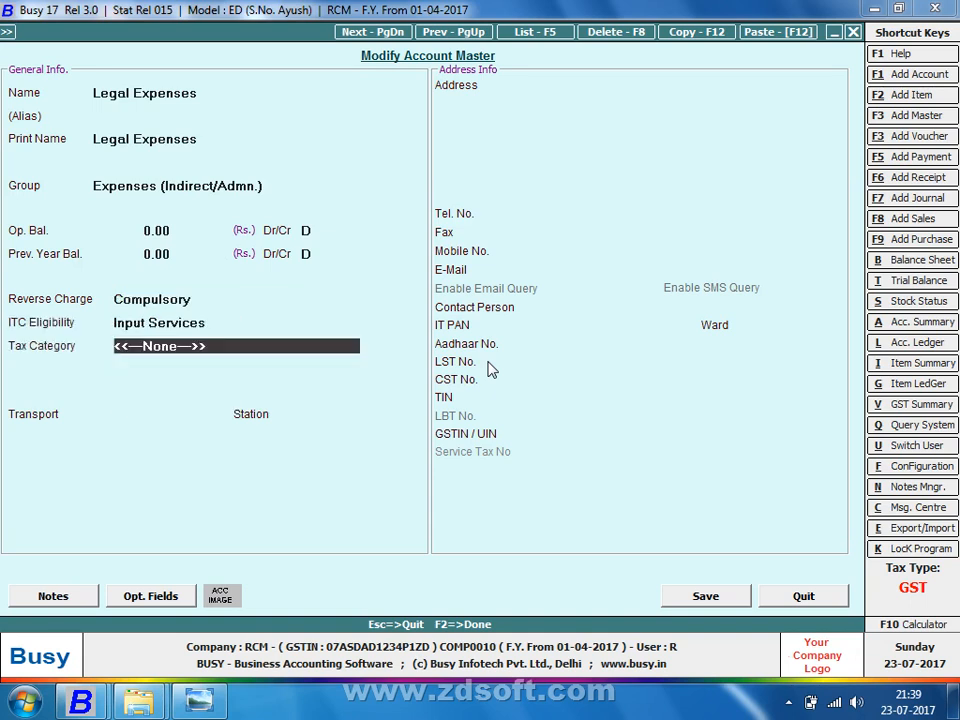
# Step: Give Legal Expenses tax category GST 18% and save it
pyautogui.write('12')
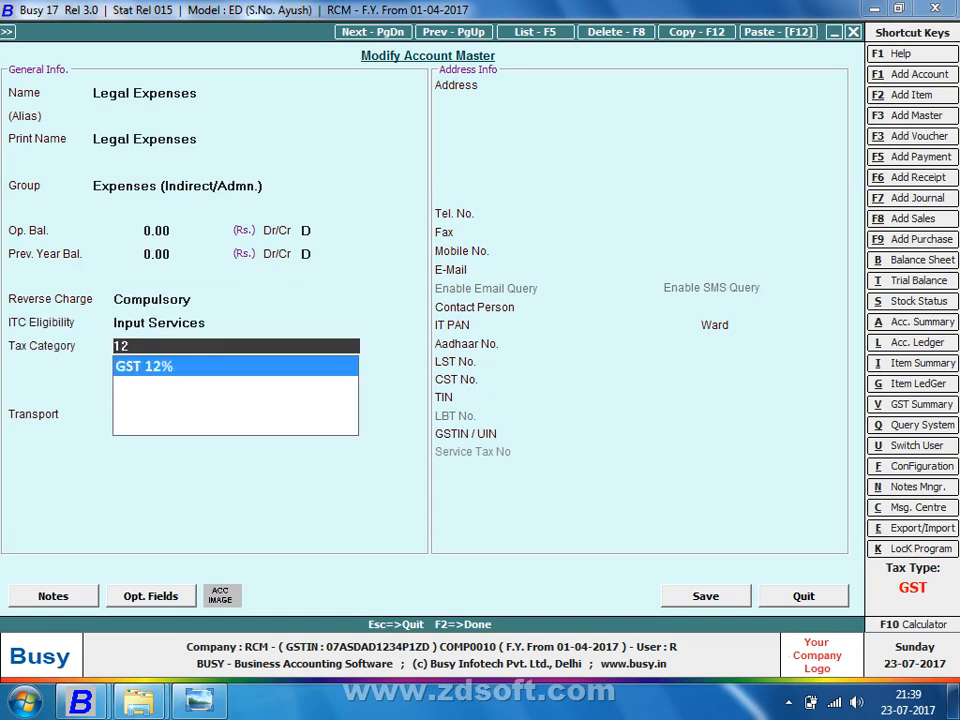
pyautogui.press('BackSpace')
pyautogui.write('8')
pyautogui.press('Return')
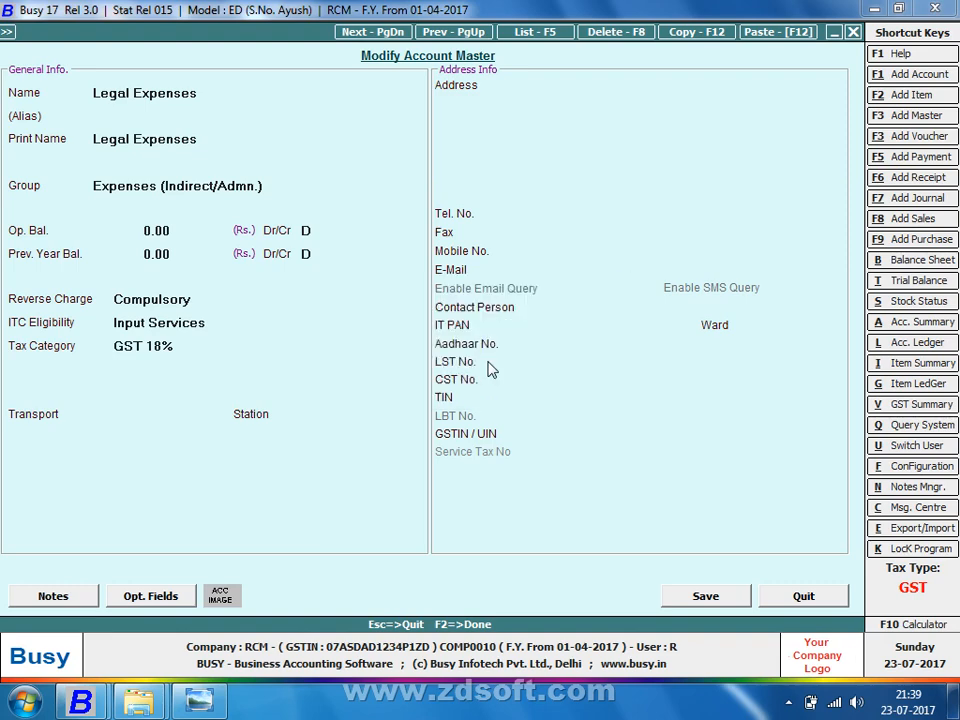
pyautogui.press('F2')
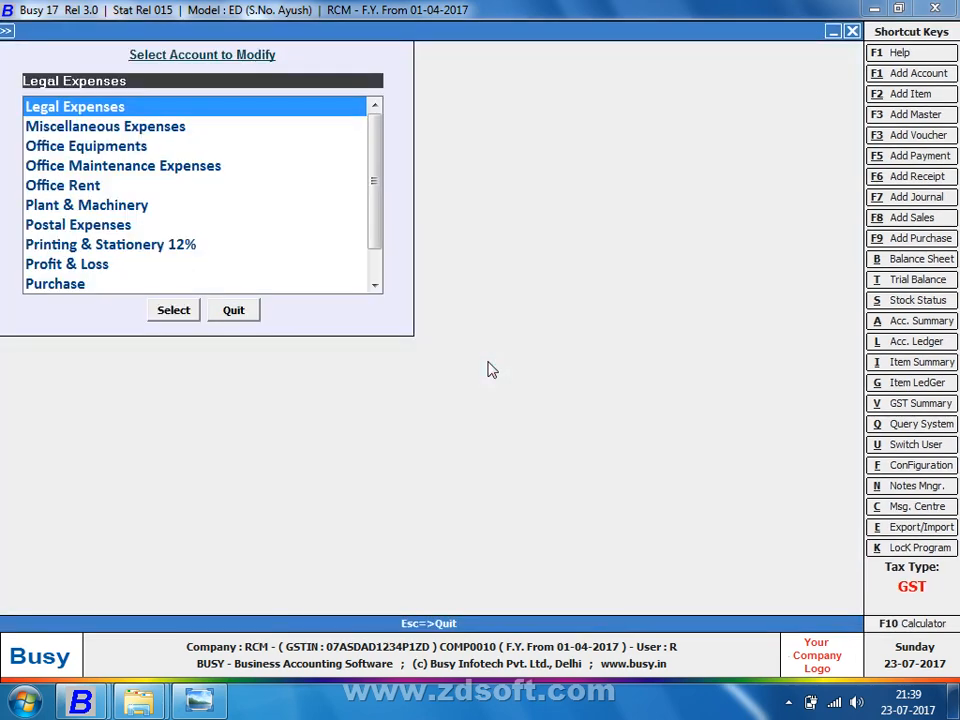
pyautogui.press('Escape')
pyautogui.press('Up')
# Step: Add a new account named Aloof Configuration under Expenses (Indirect/Admn.)
pyautogui.press('Return')
pyautogui.write('A')
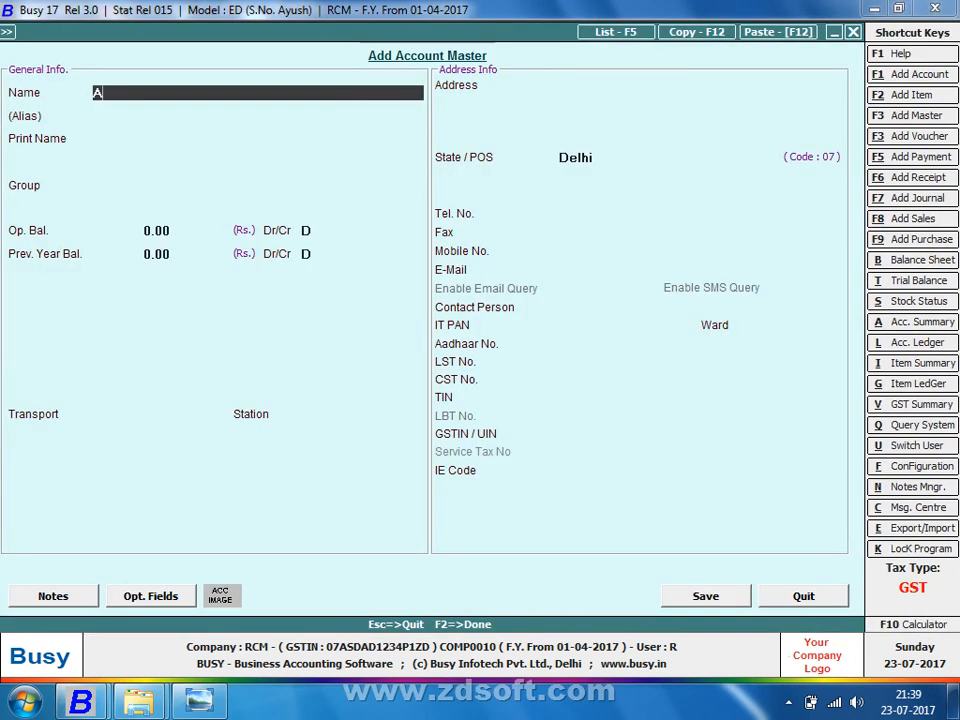
pyautogui.write('loof Configuration')
pyautogui.press('Return')
pyautogui.press('Return')
pyautogui.press('Return')
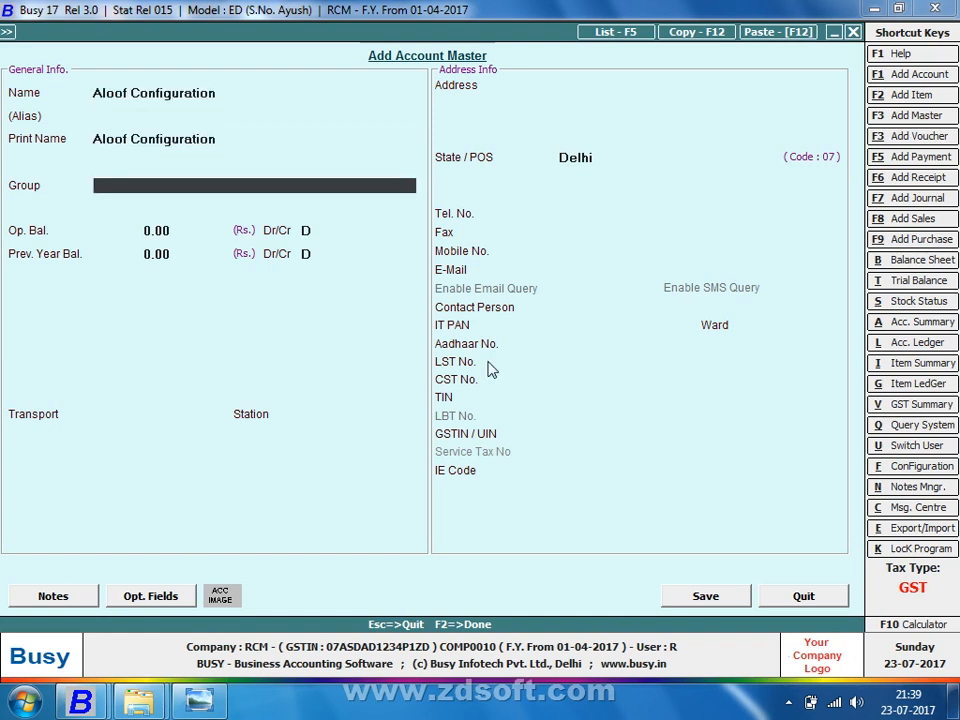
pyautogui.write('ex')
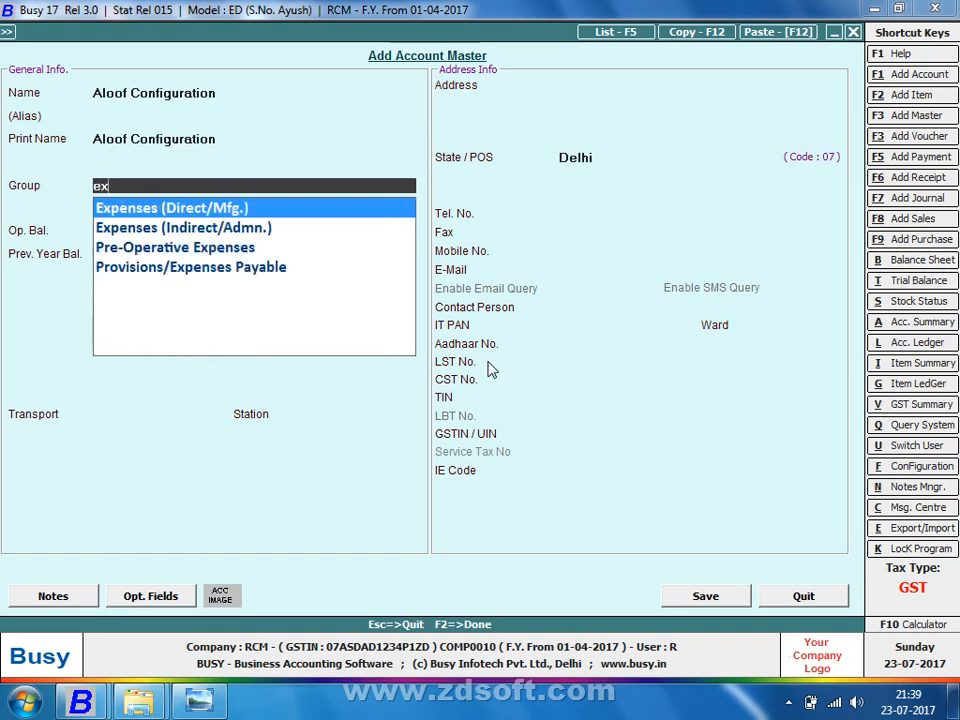
pyautogui.press('Down')
pyautogui.press('Return')
pyautogui.press('Return')
# Step: Set Service Import reverse charge, Input Services ITC and GST 18%, then save
pyautogui.press('Return')
pyautogui.press('Return')
pyautogui.press('Return')
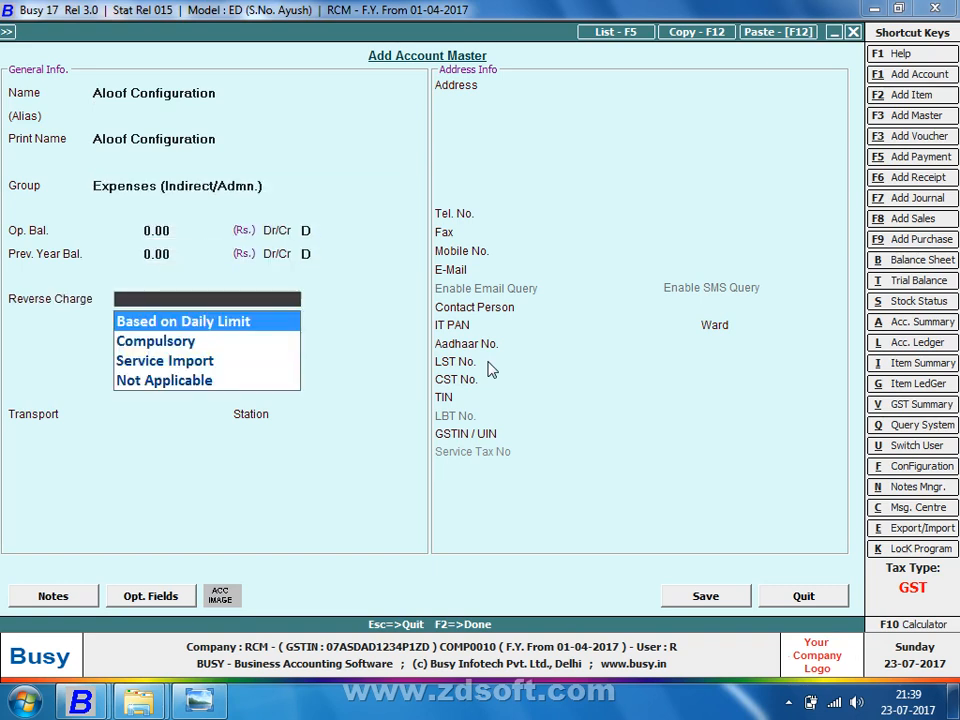
pyautogui.press('Down')
pyautogui.press('Down')
pyautogui.press('Return')
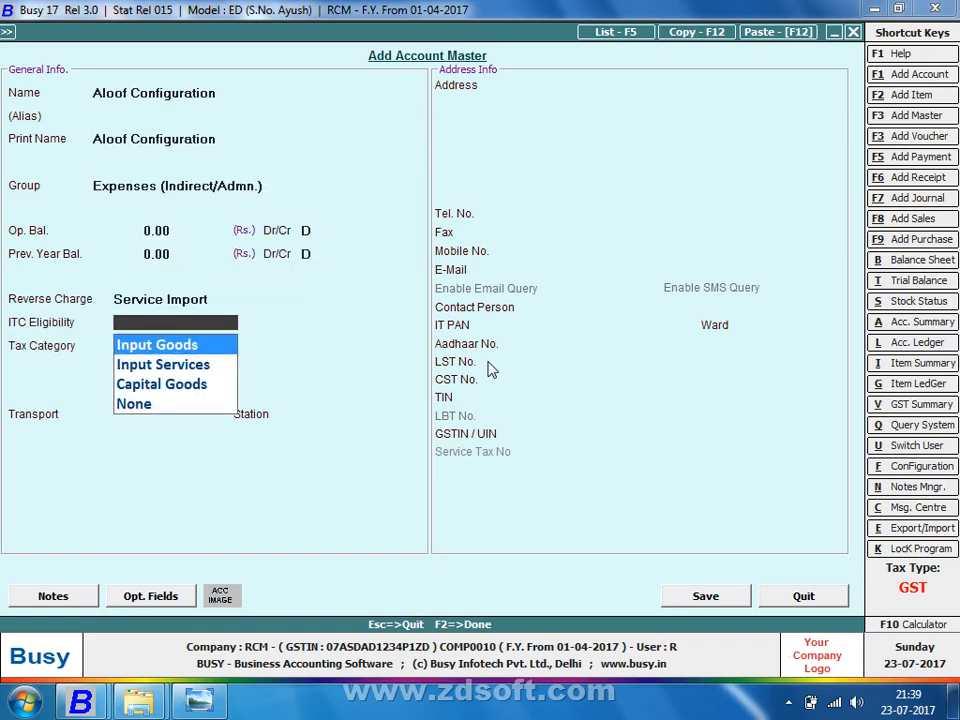
pyautogui.press('Down')
pyautogui.press('Down')
pyautogui.press('Up')
pyautogui.press('Return')
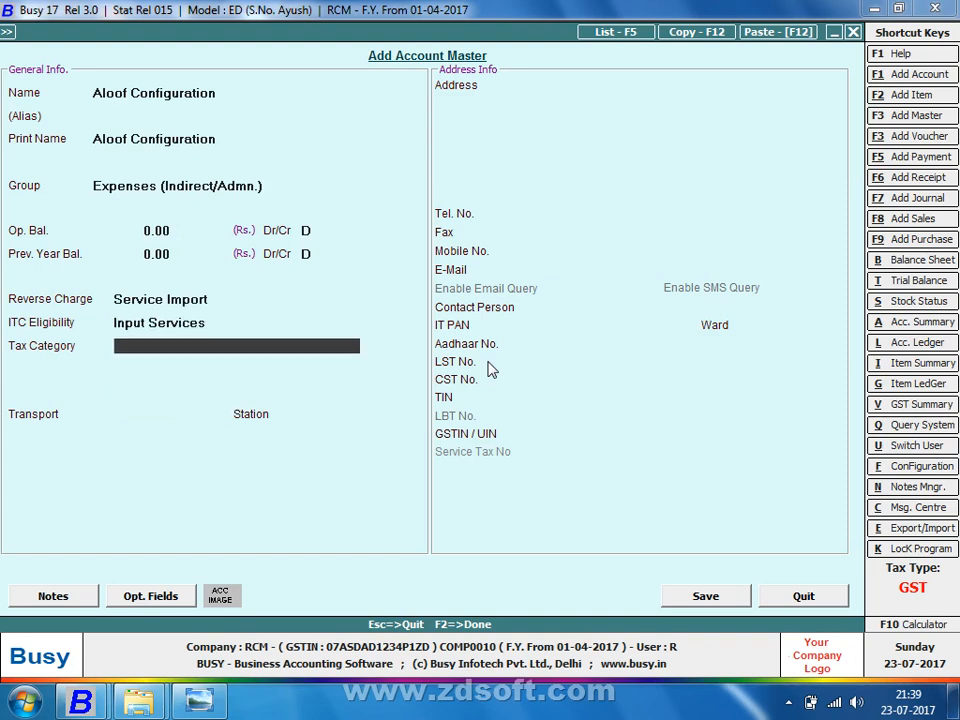
pyautogui.write('18')
pyautogui.press('Return')
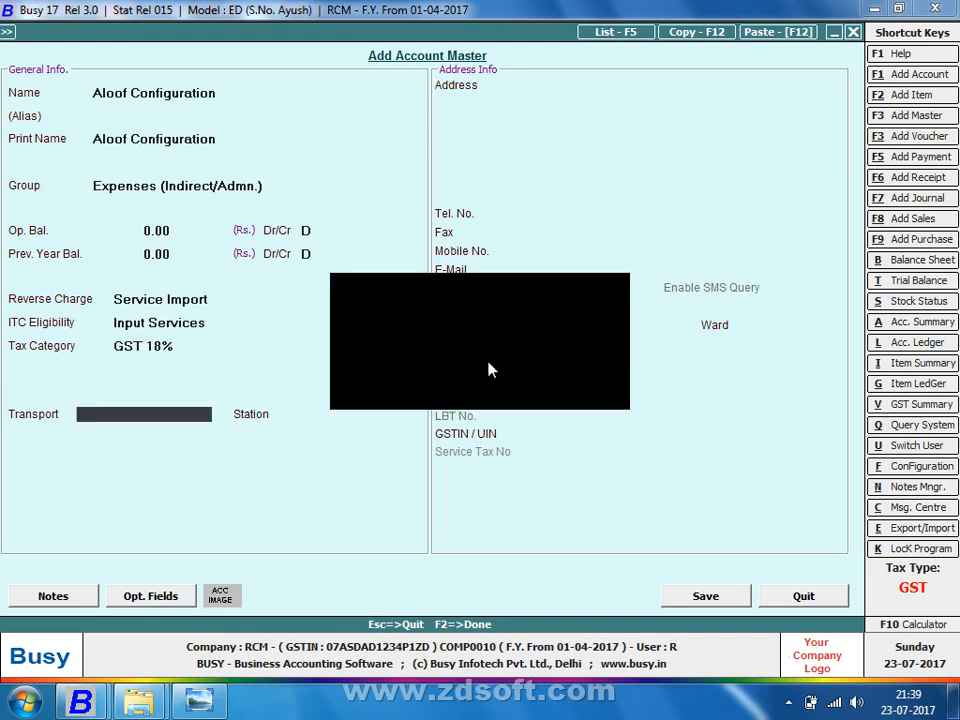
pyautogui.press('Escape')
pyautogui.press('Escape')
pyautogui.press('Right')
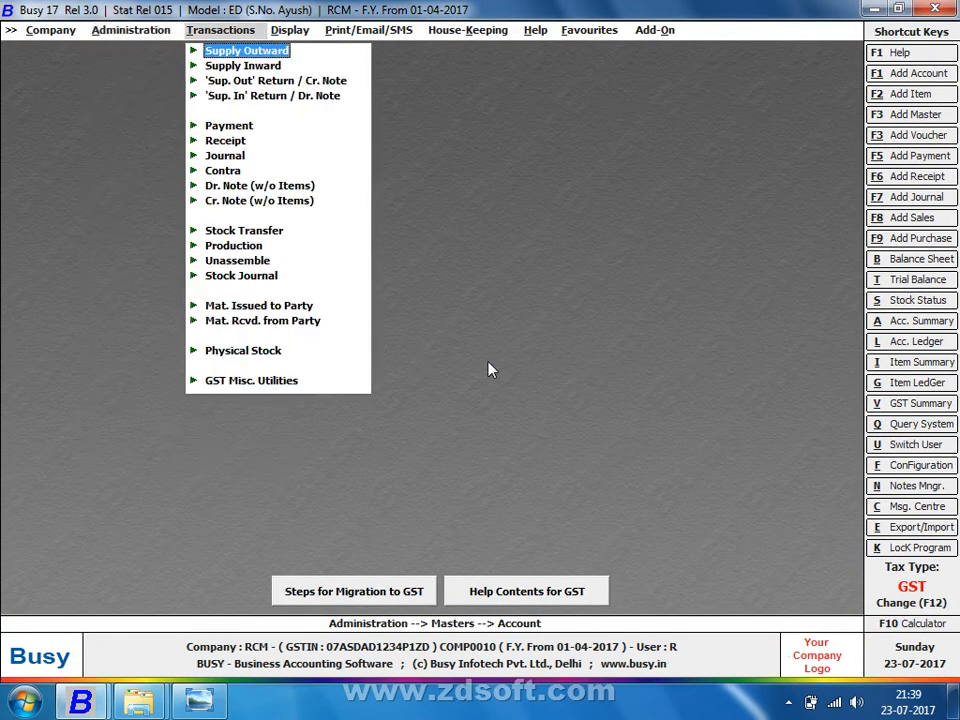
# Step: Start a new Main-series payment voucher dated 01-07-2017
pyautogui.press('Down')
pyautogui.press('Down')
pyautogui.press('Down')
pyautogui.press('Down')
pyautogui.press('Return')
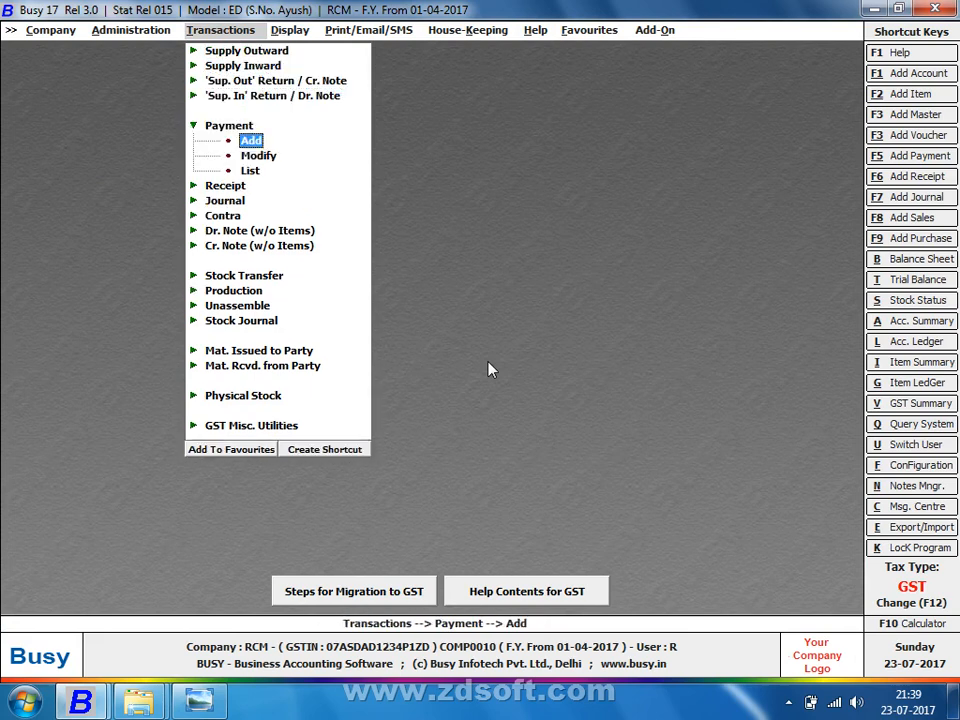
pyautogui.press('Return')
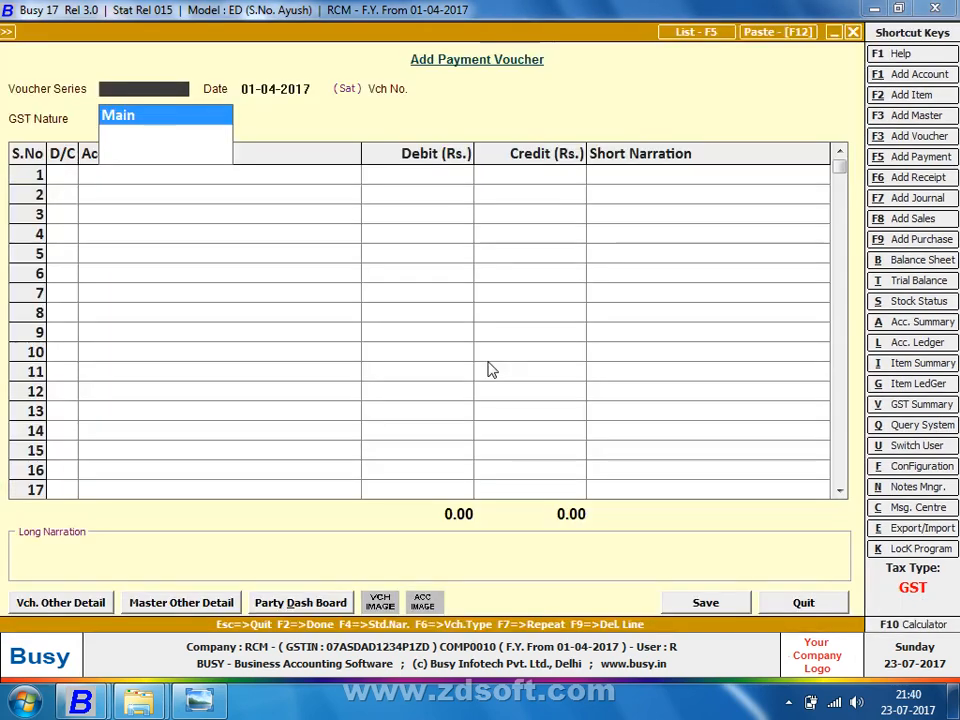
pyautogui.press('Return')
pyautogui.write('1')
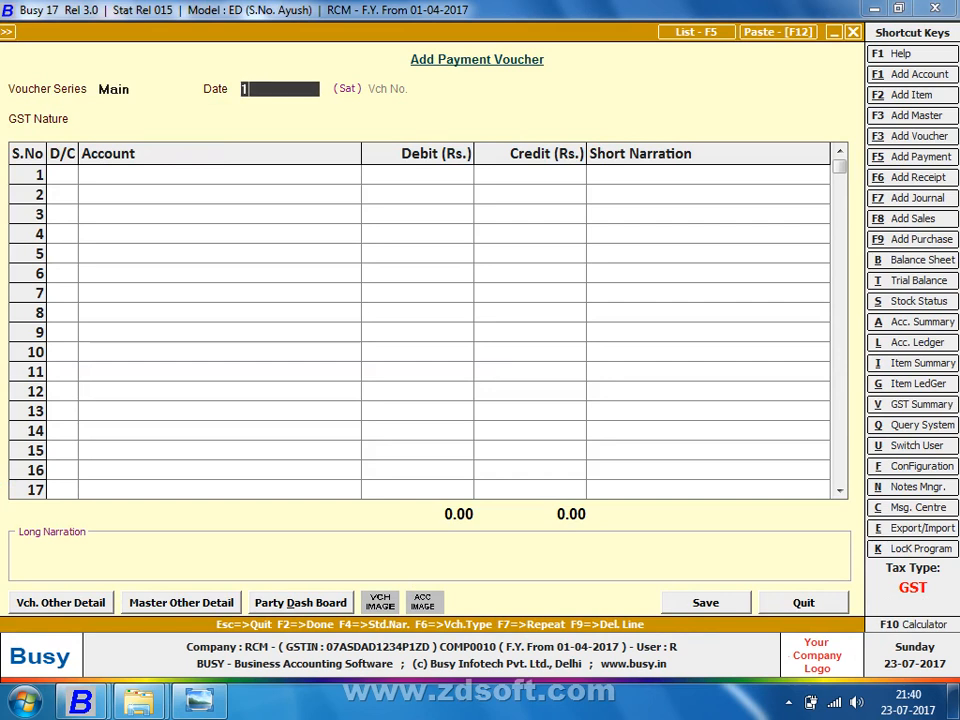
pyautogui.write('-07')
pyautogui.press('Return')
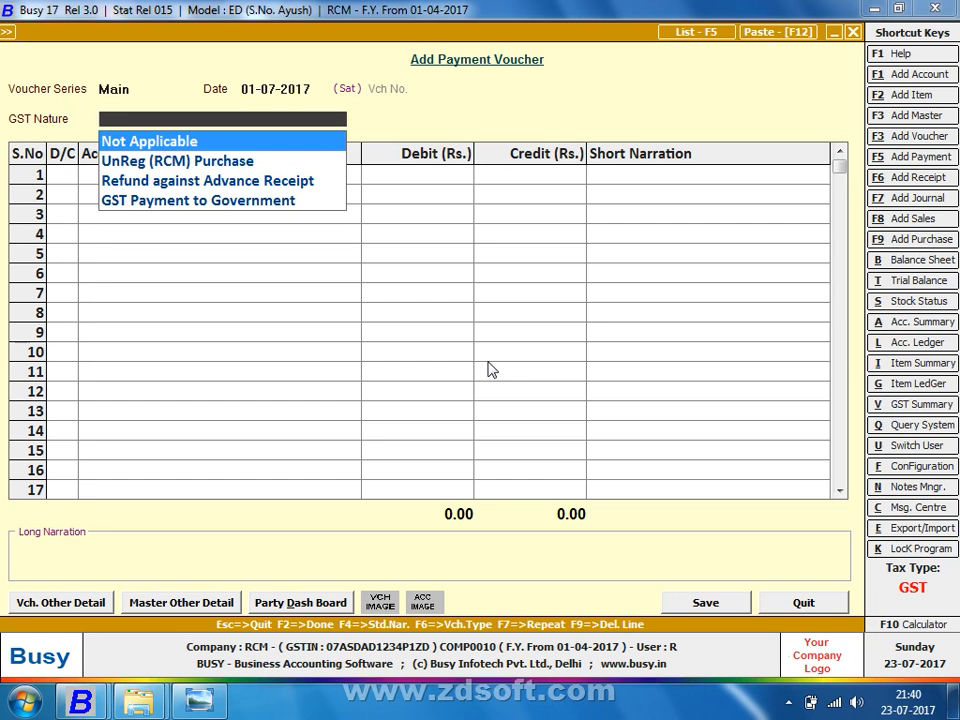
# Step: Set the voucher's GST nature to UnReg (RCM) Purchase
pyautogui.press('Down')
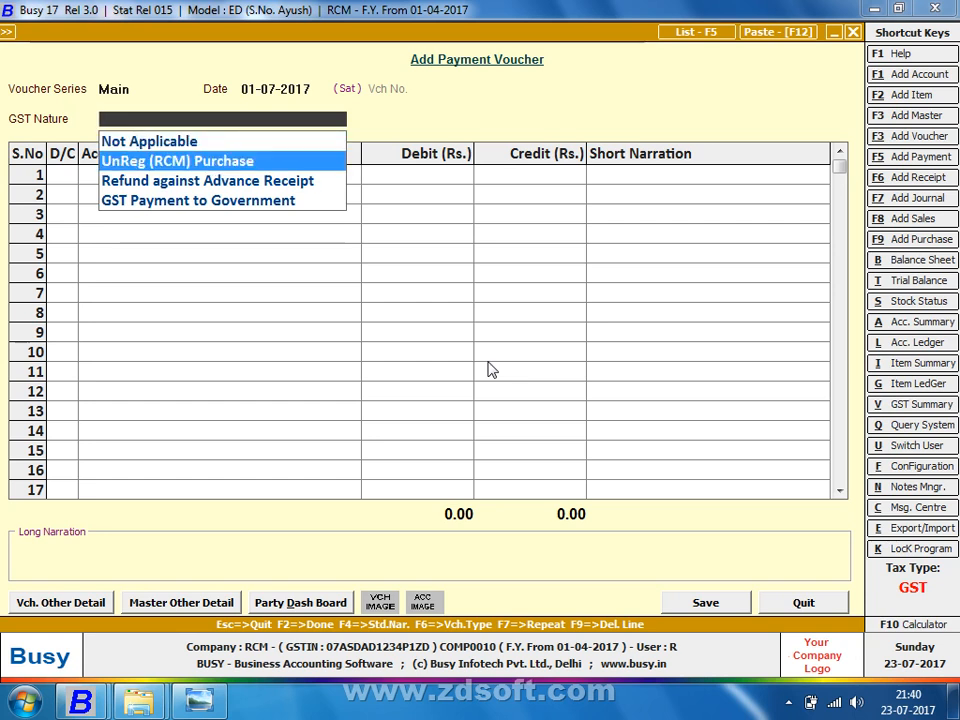
pyautogui.press('Return')
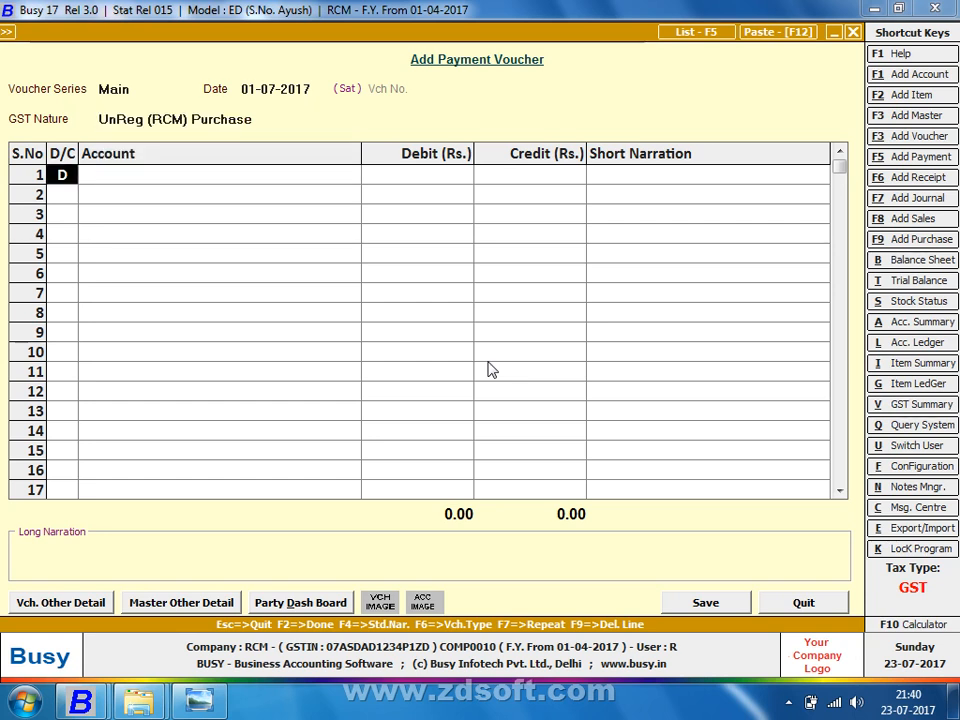
pyautogui.press('Return')
pyautogui.press('Up')
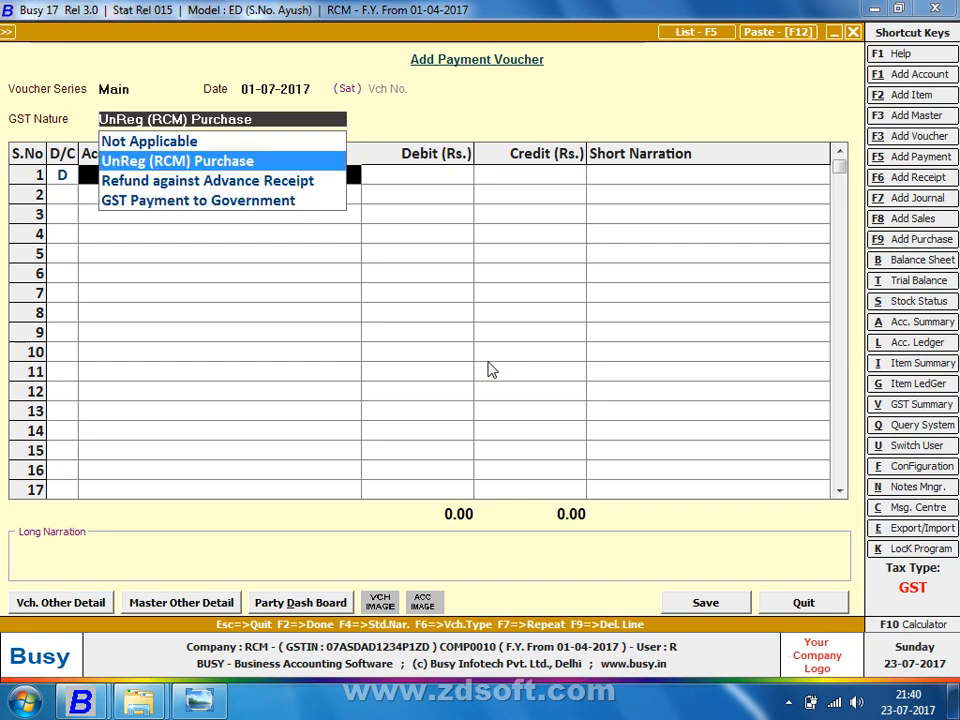
pyautogui.press('Down')
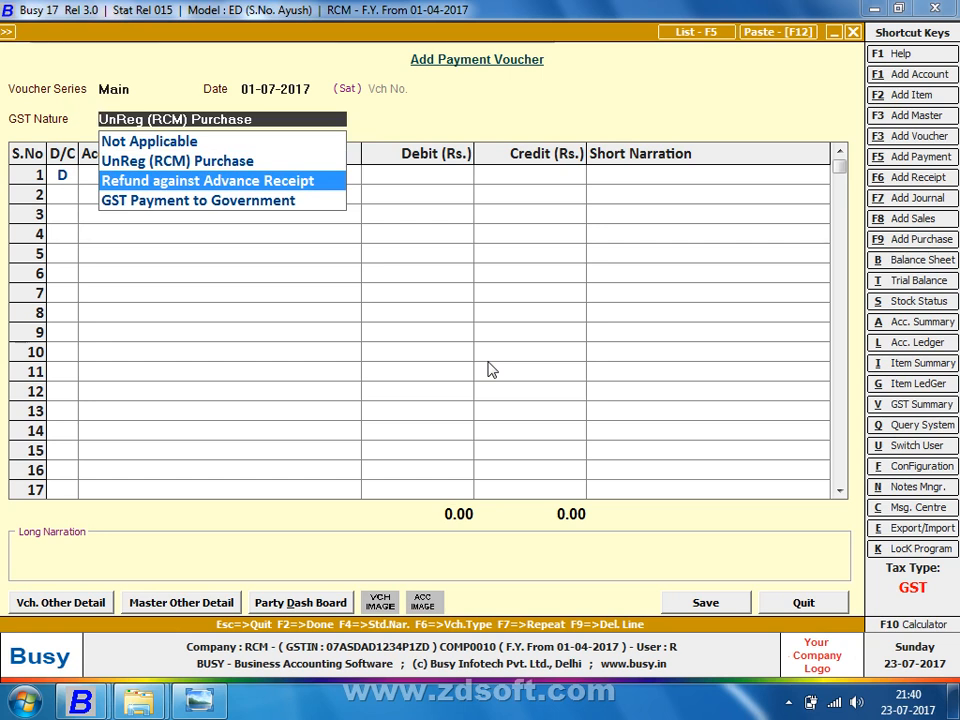
pyautogui.press('Down')
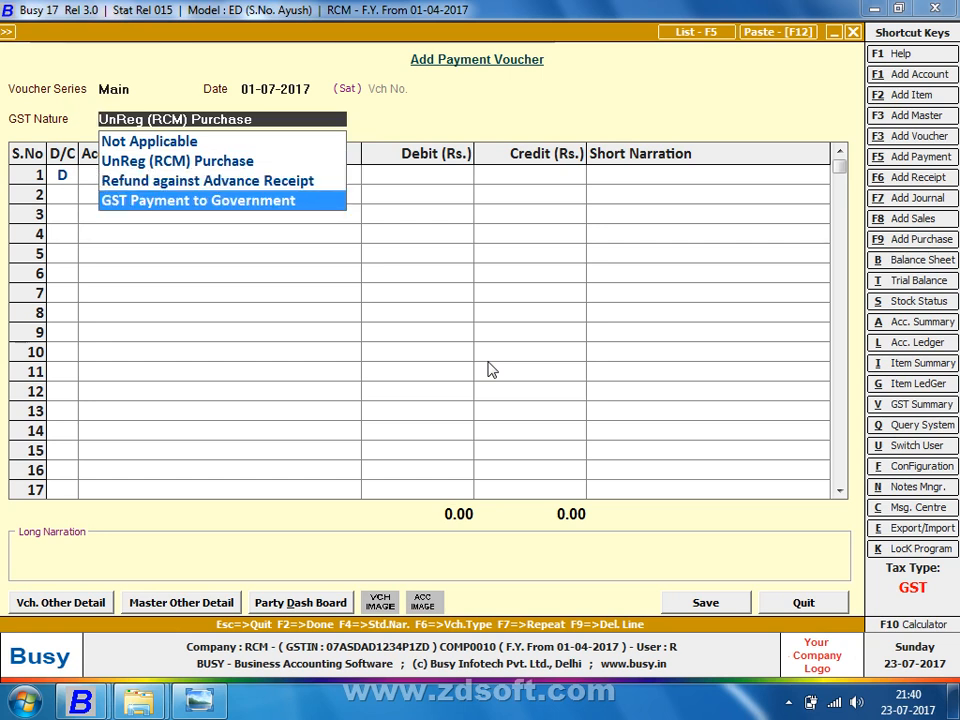
pyautogui.press('Up')
pyautogui.press('Up')
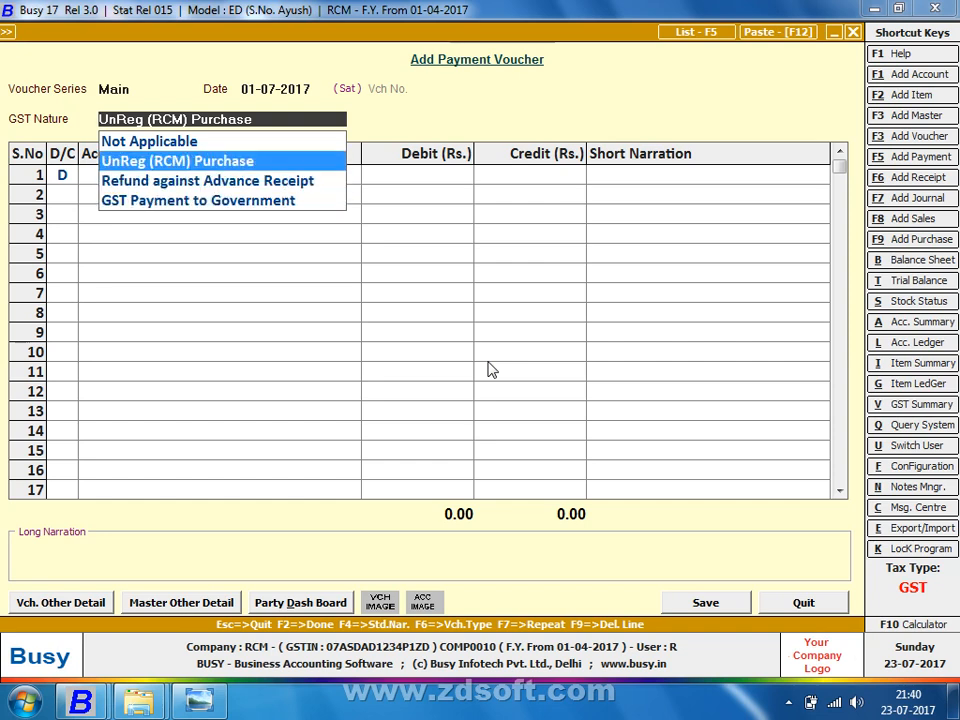
pyautogui.press('Return')
# Step: Debit Printing & Stationery 12% 3,000 against Cash, accept the negative-cash warning, and save
pyautogui.write('off')
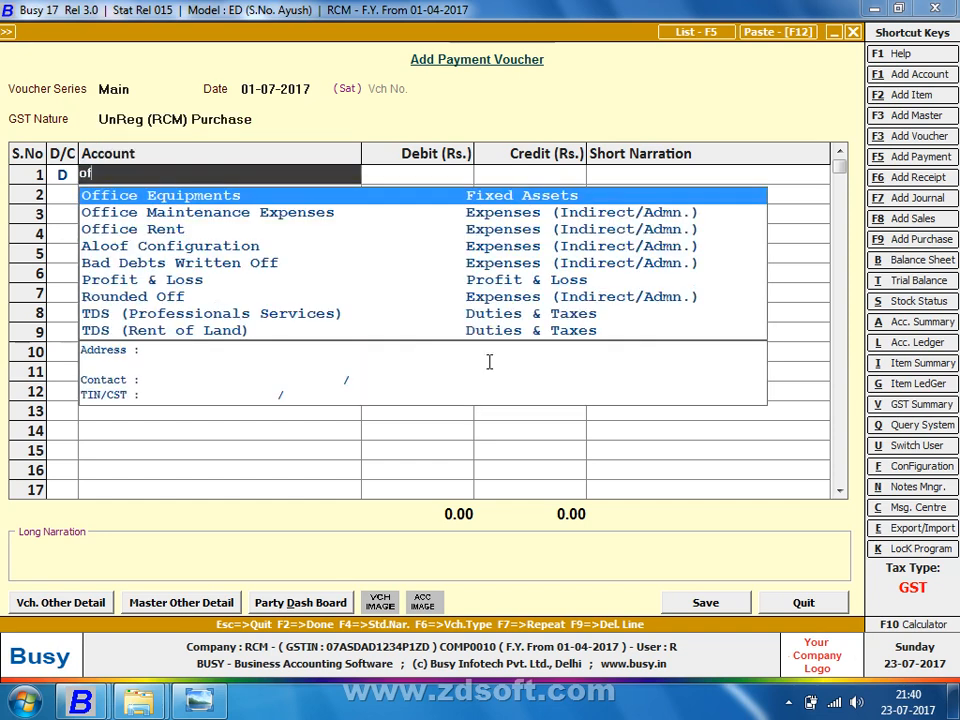
pyautogui.press('BackSpace')
pyautogui.press('BackSpace')
pyautogui.press('BackSpace')
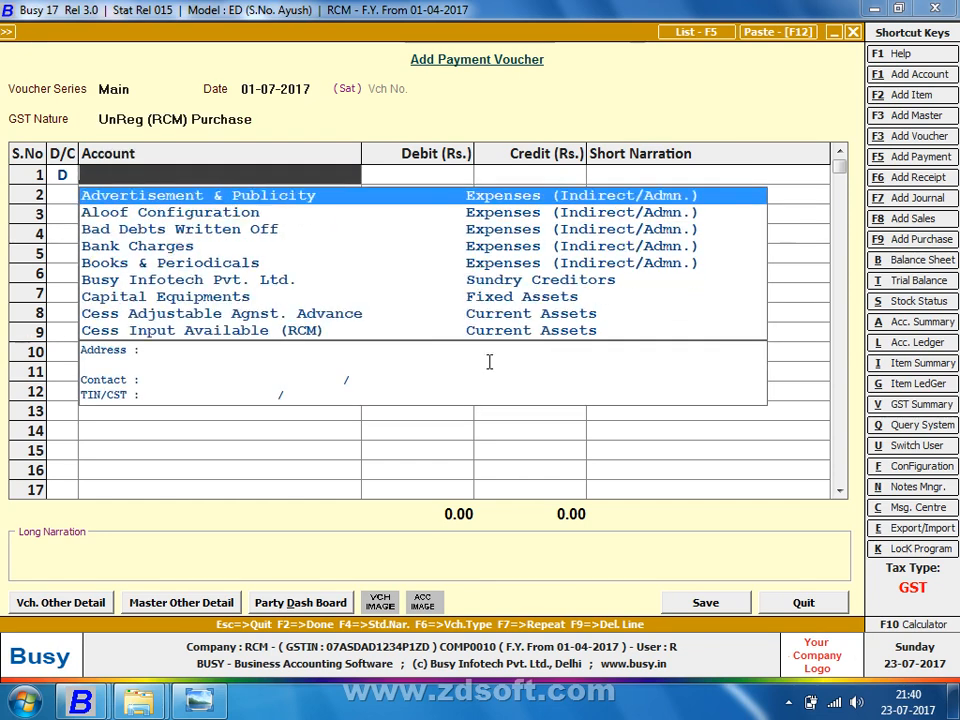
pyautogui.write('prin')
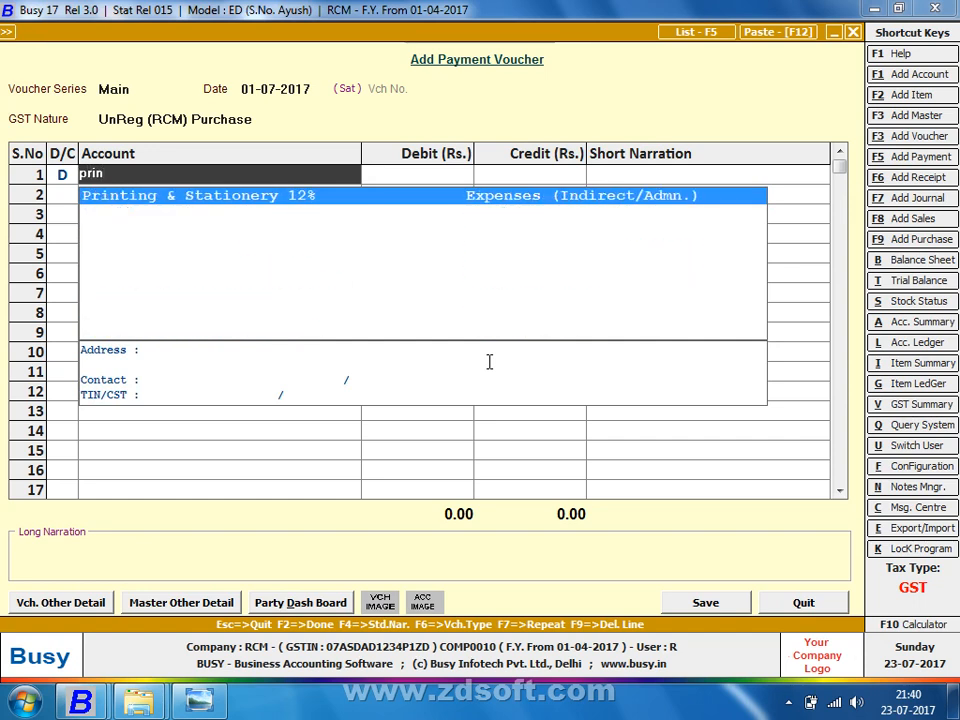
pyautogui.press('Return')
pyautogui.write('3,000')
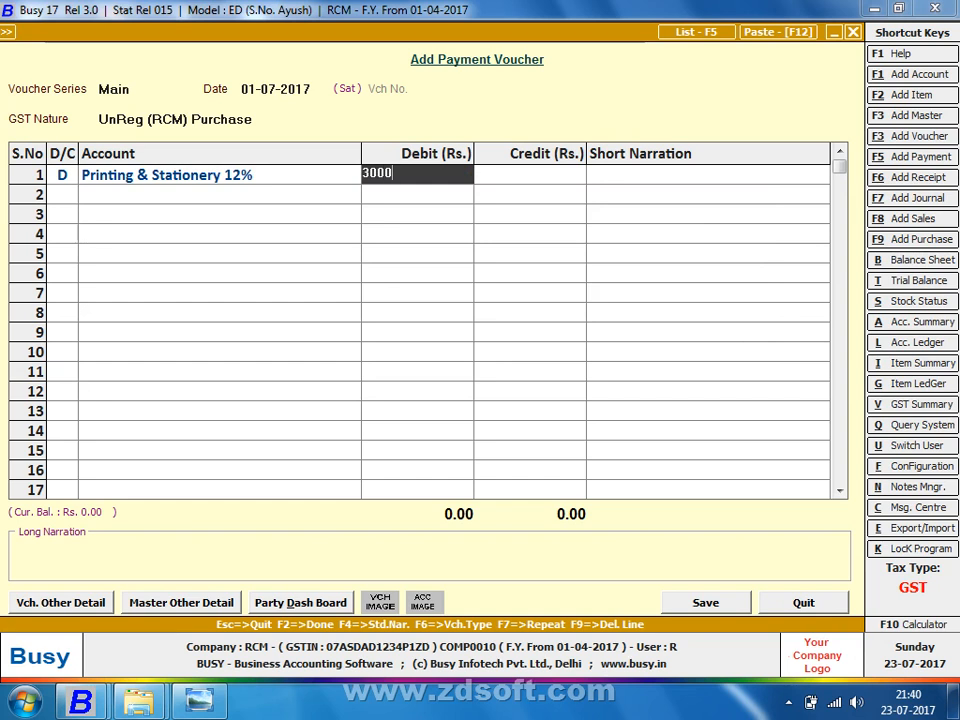
pyautogui.press('Return')
pyautogui.press('Return')
pyautogui.press('Return')
pyautogui.press('Return')
pyautogui.press('F2')
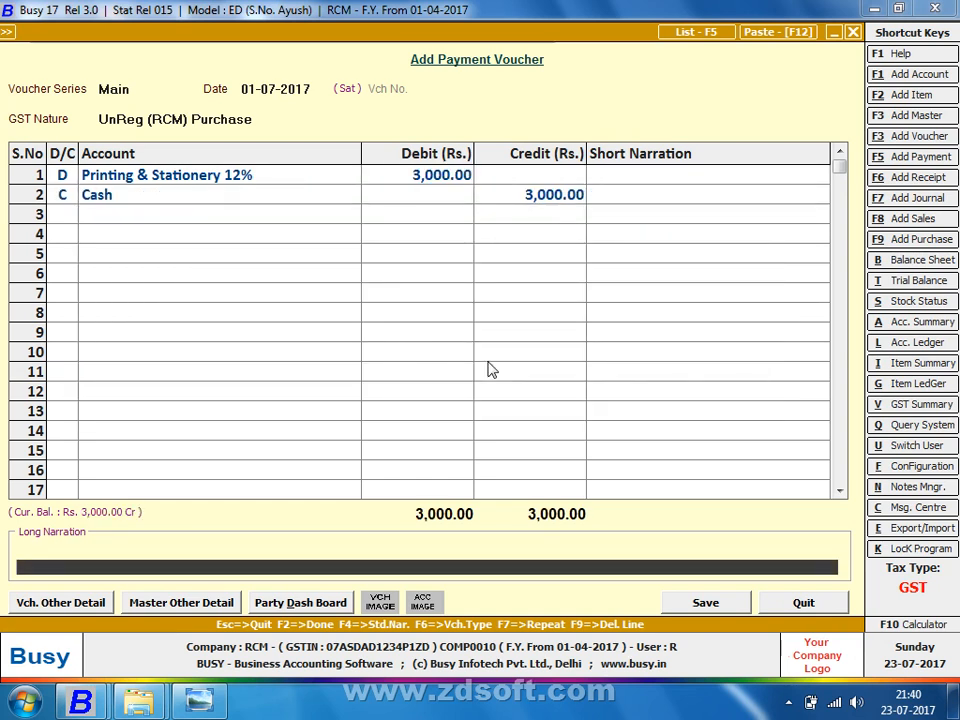
pyautogui.press('Return')
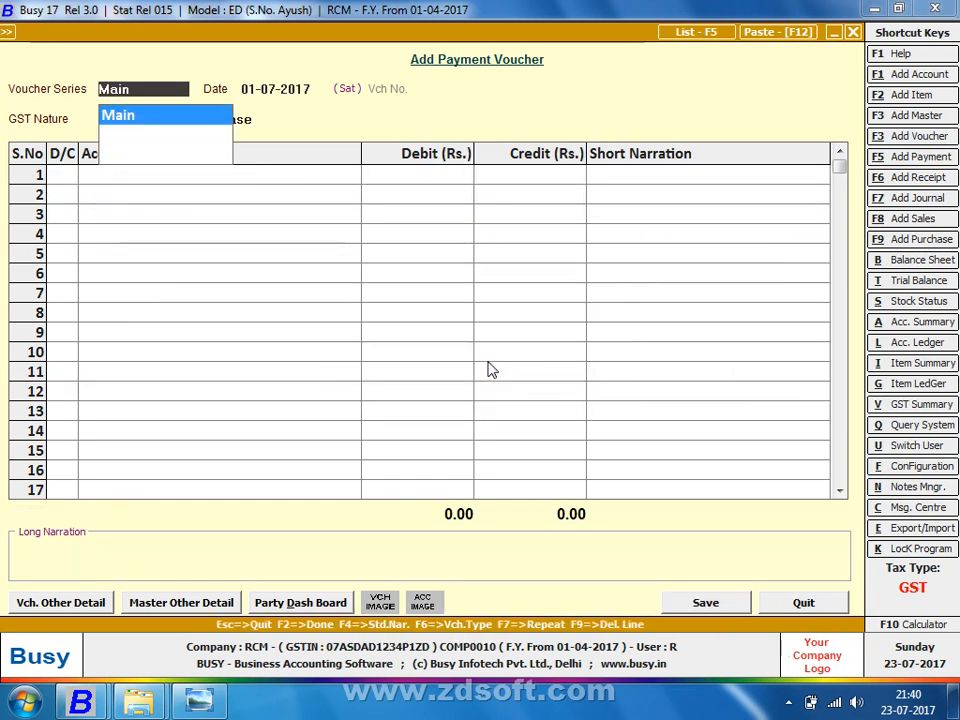
# Step: Record a 02-07-2017 cash payment of 1,200 for Printing & Stationery 12% and save it
pyautogui.press('Return')
pyautogui.write('2-7')
pyautogui.press('Return')
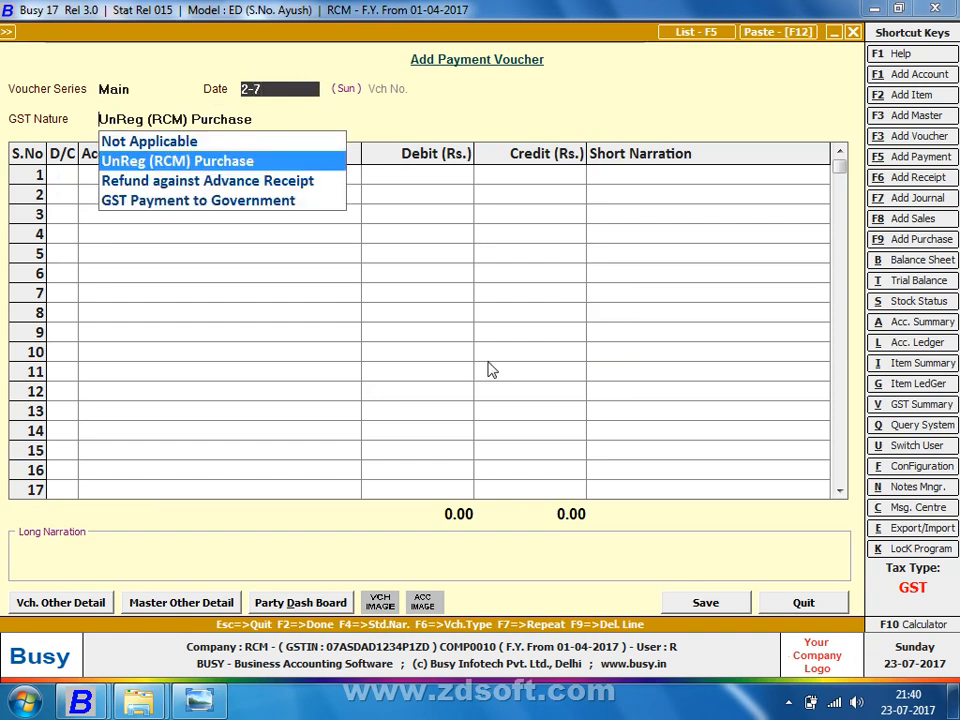
pyautogui.press('Return')
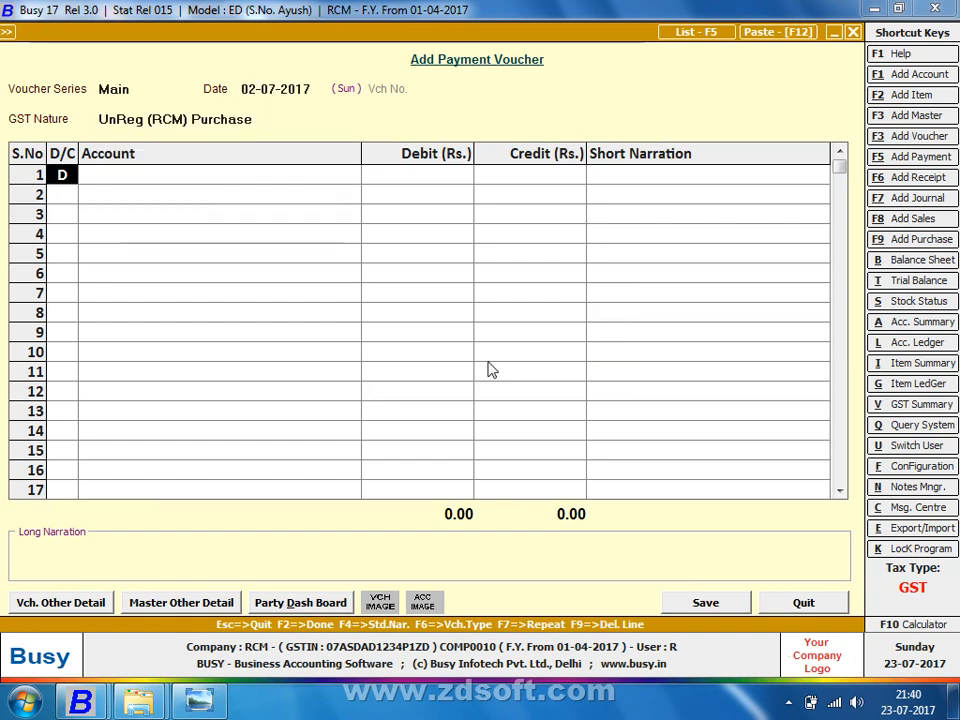
pyautogui.write('pr')
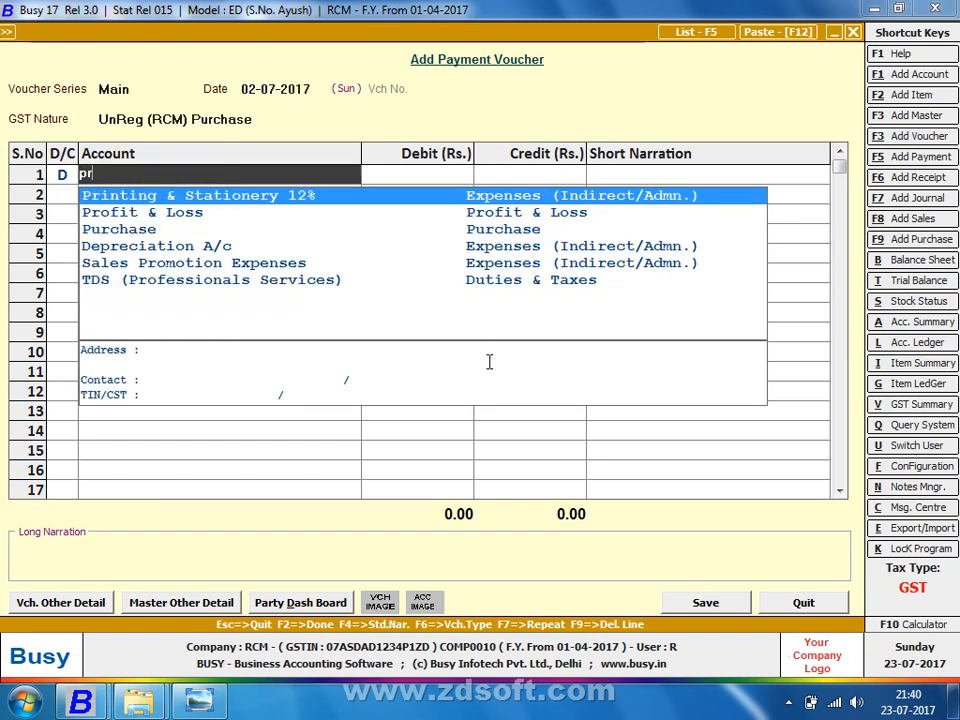
pyautogui.press('BackSpace')
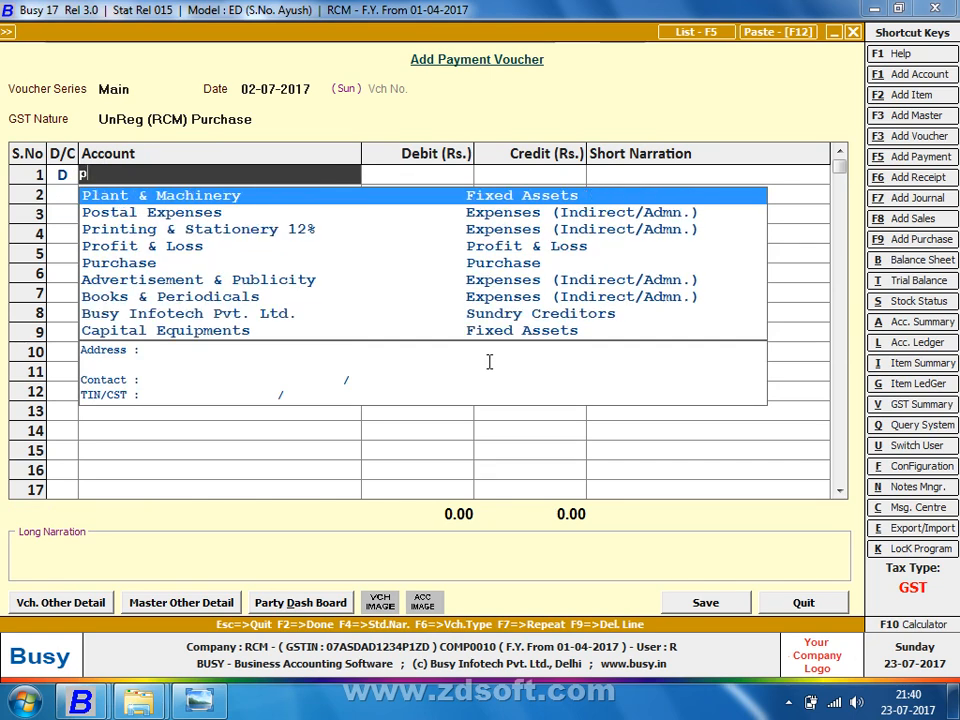
pyautogui.press('BackSpace')
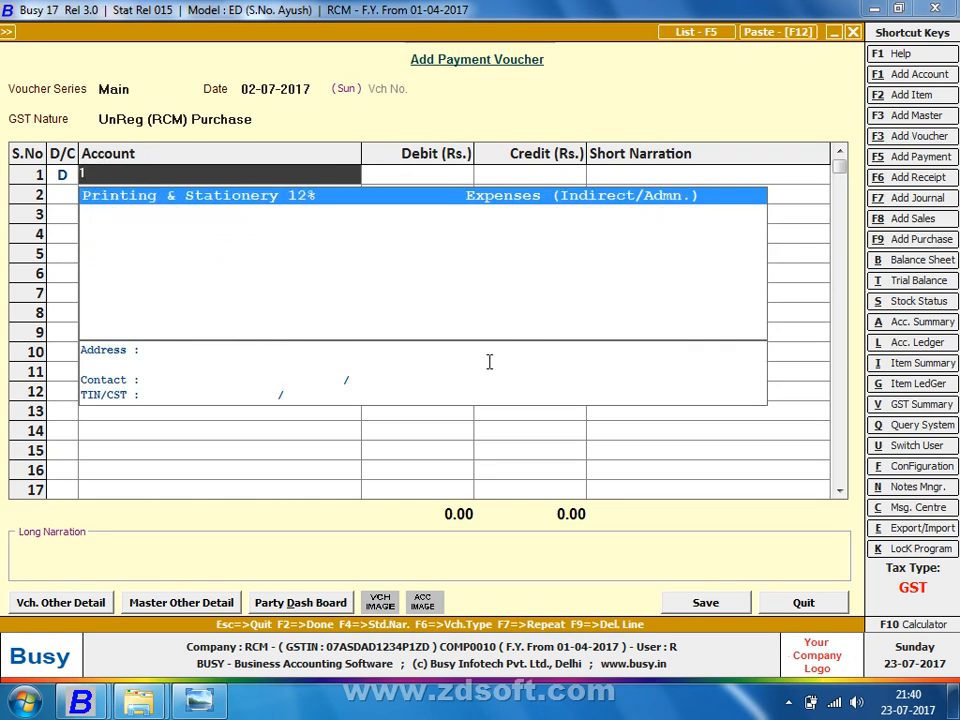
pyautogui.write('print')
pyautogui.press('Return')
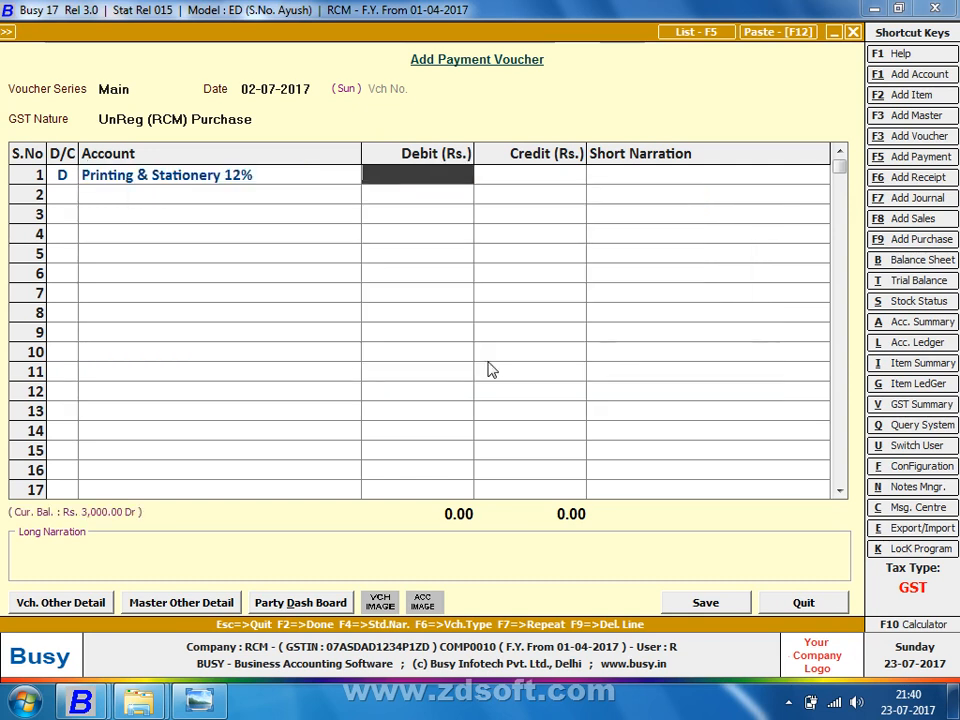
pyautogui.write('1200')
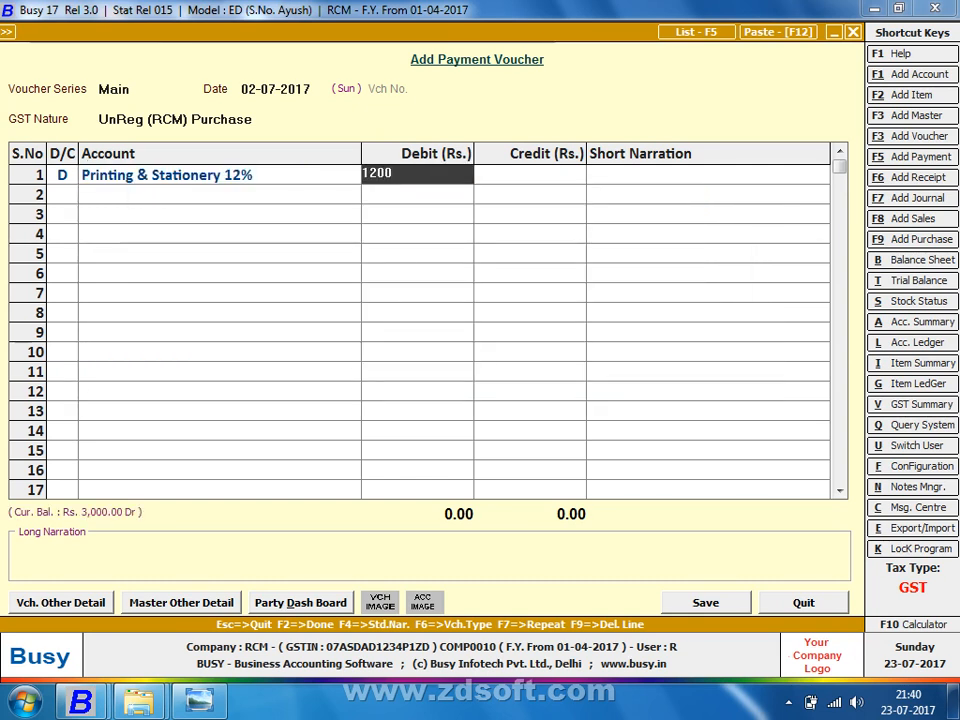
pyautogui.press('Return')
pyautogui.press('Return')
pyautogui.press('Return')
pyautogui.press('Return')
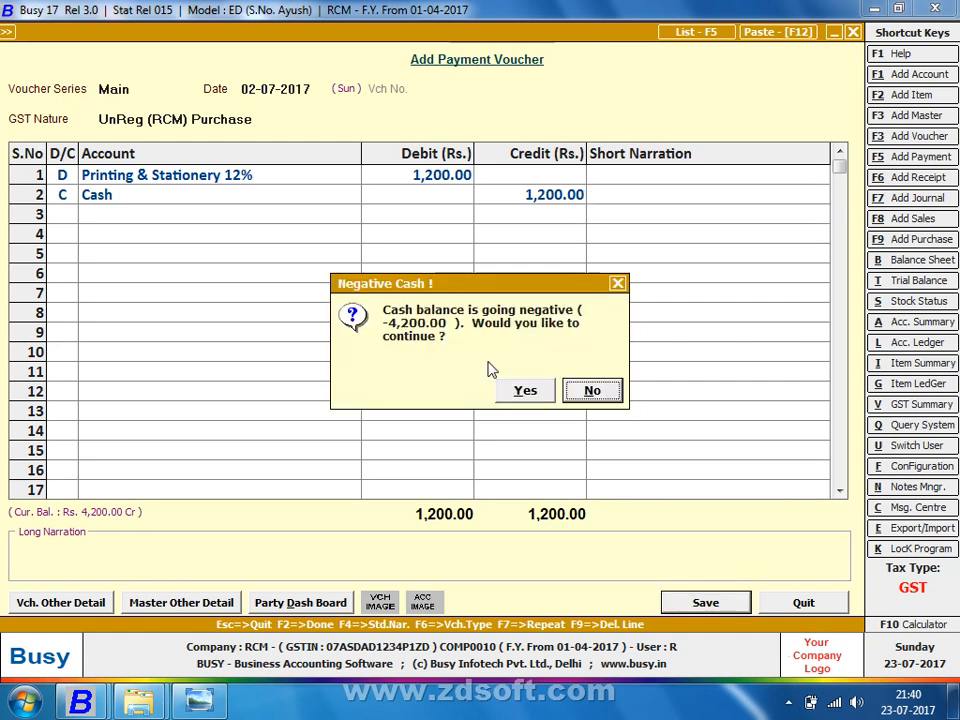
pyautogui.press('Left')
pyautogui.press('Return')
pyautogui.press('Return')
# Step: Save a second cash payment of 4,800 for Printing & Stationery 12%
pyautogui.press('Return')
pyautogui.press('Return')
pyautogui.press('Return')
pyautogui.write('p')
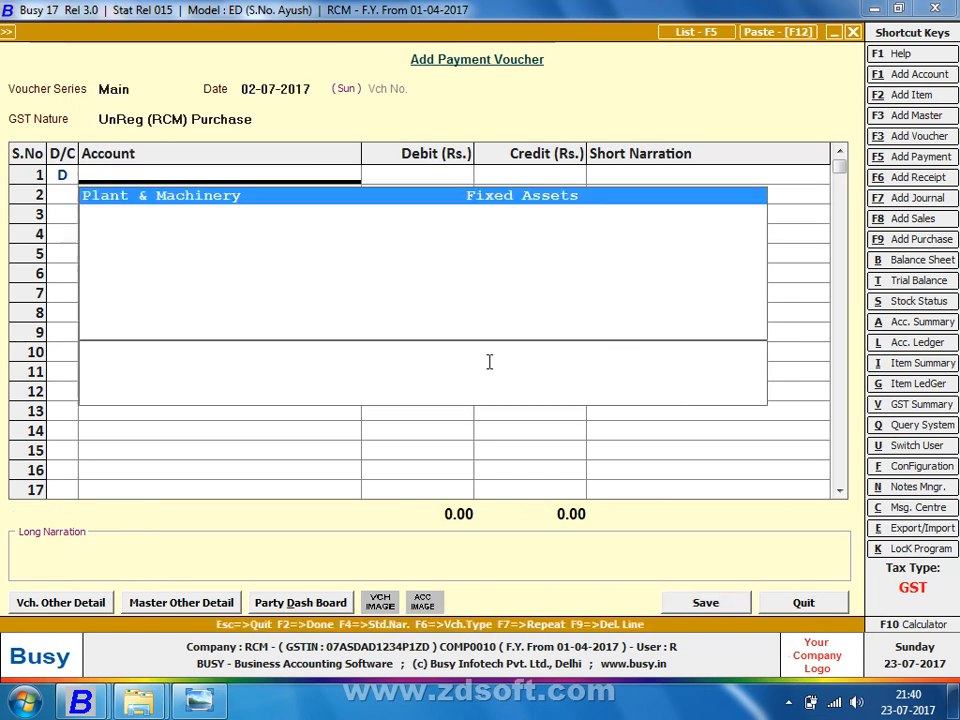
pyautogui.write('r')
pyautogui.press('BackSpace')
pyautogui.write('r')
pyautogui.press('Return')
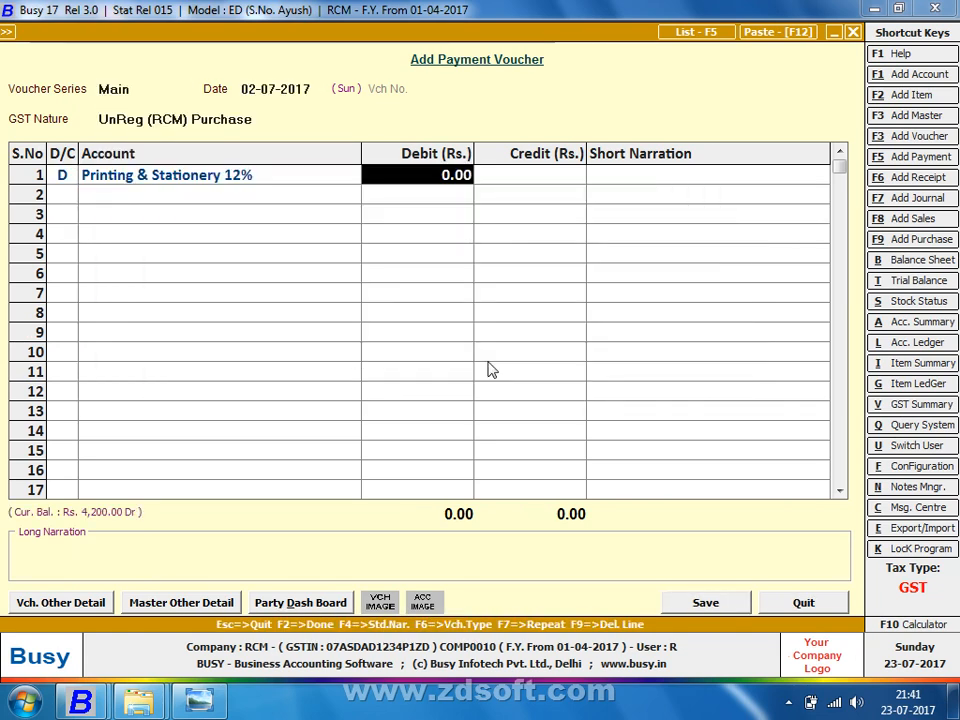
pyautogui.write('4800')
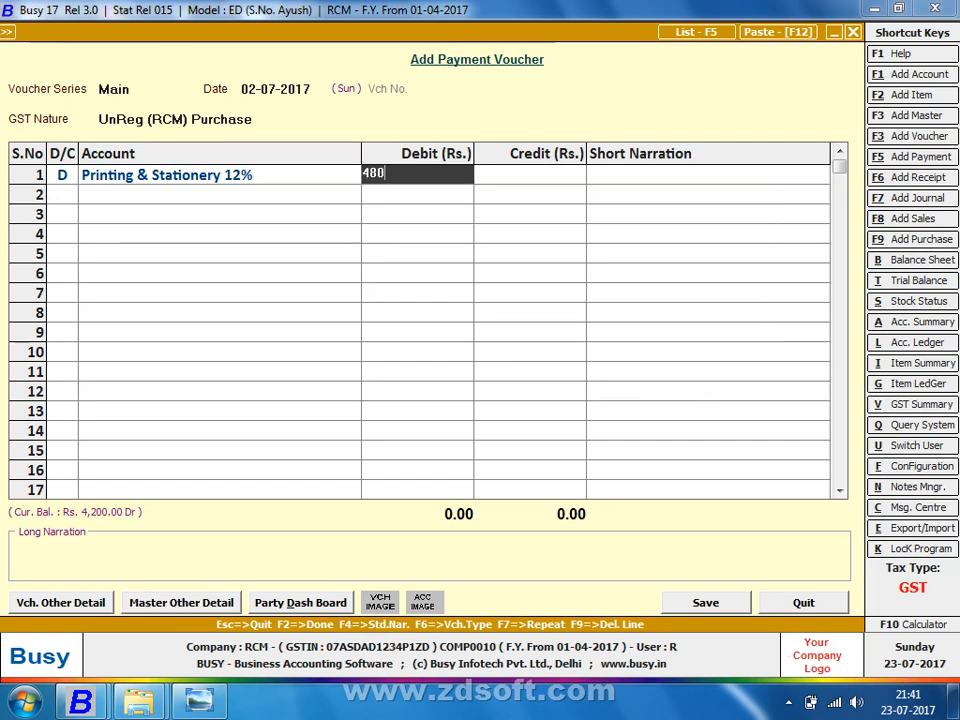
pyautogui.press('Return')
pyautogui.press('Return')
pyautogui.press('Return')
pyautogui.press('Return')
pyautogui.press('Return')
pyautogui.press('Return')
pyautogui.press('Return')
pyautogui.press('Return')
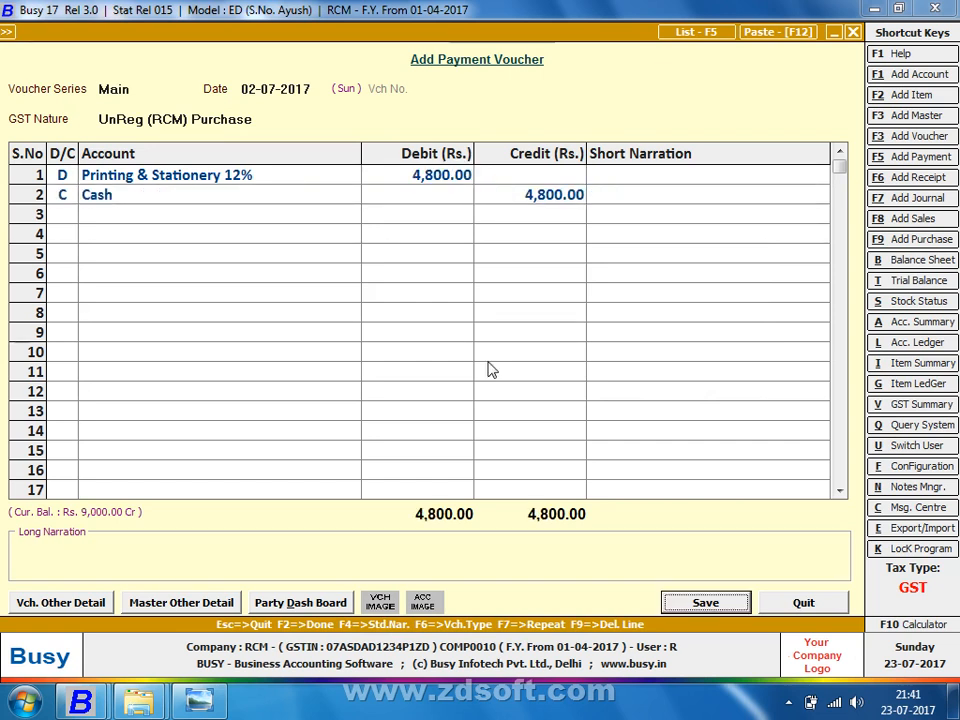
pyautogui.press('Return')
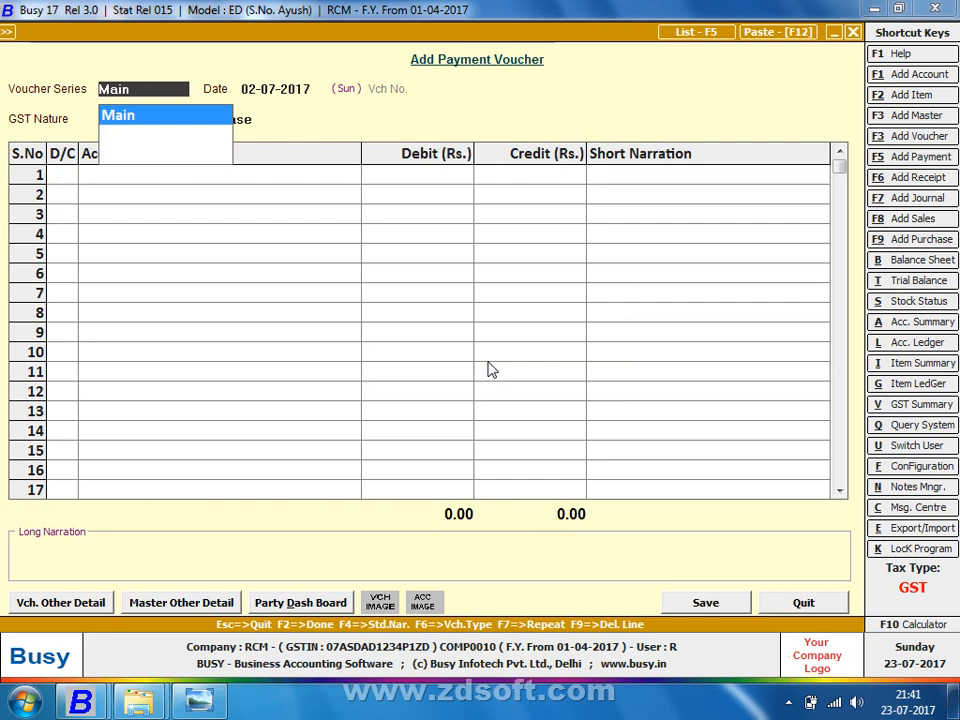
# Step: Enter a 03-07-2017 voucher debiting Office Rent 3,500 against Cash, dismissing the negative cash warning
pyautogui.press('Return')
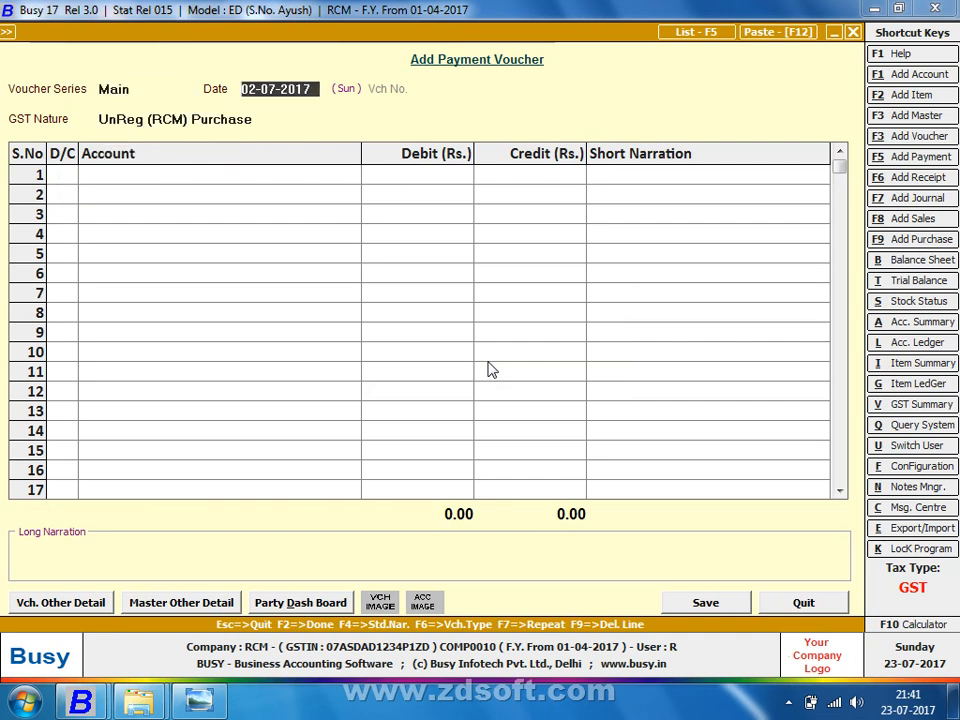
pyautogui.write('3-7')
pyautogui.press('Return')
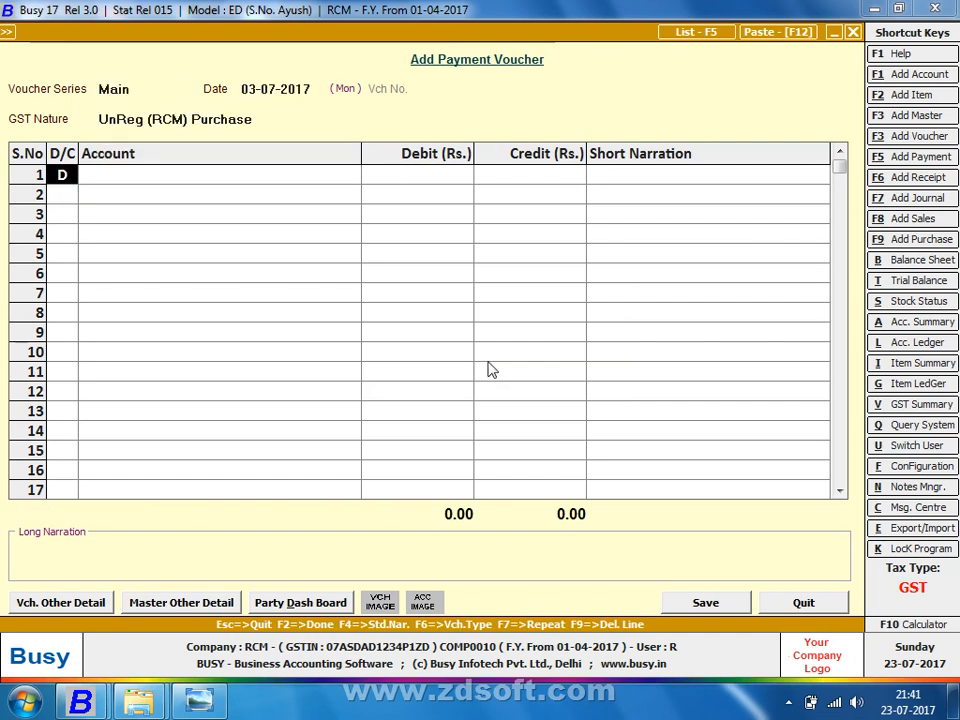
pyautogui.press('Return')
pyautogui.write('off')
pyautogui.press('Down')
pyautogui.press('Down')
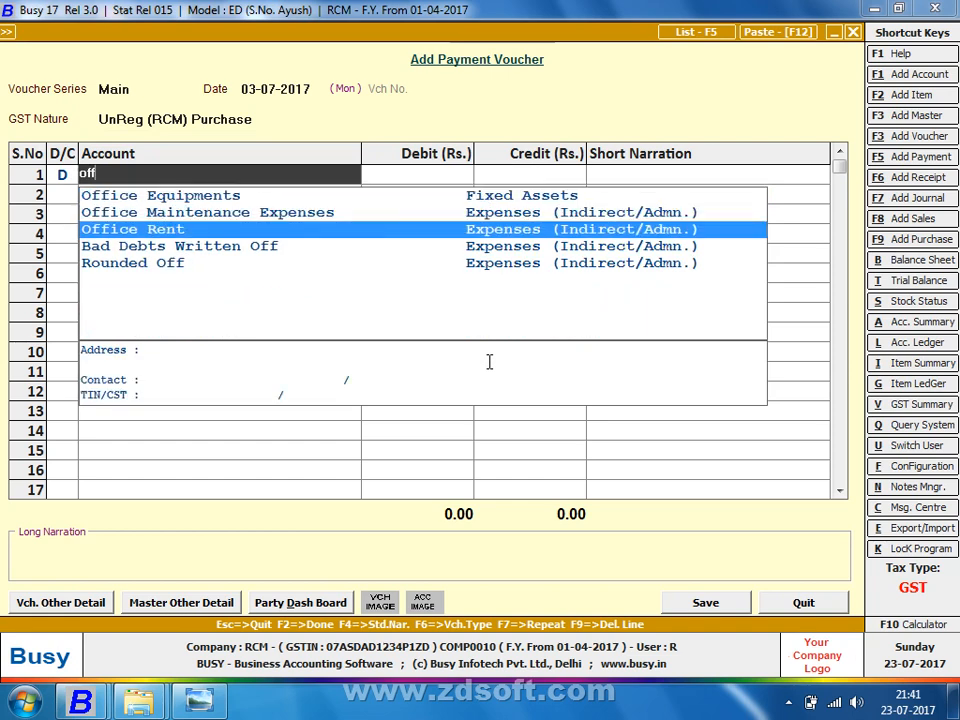
pyautogui.press('Return')
pyautogui.write('1200')
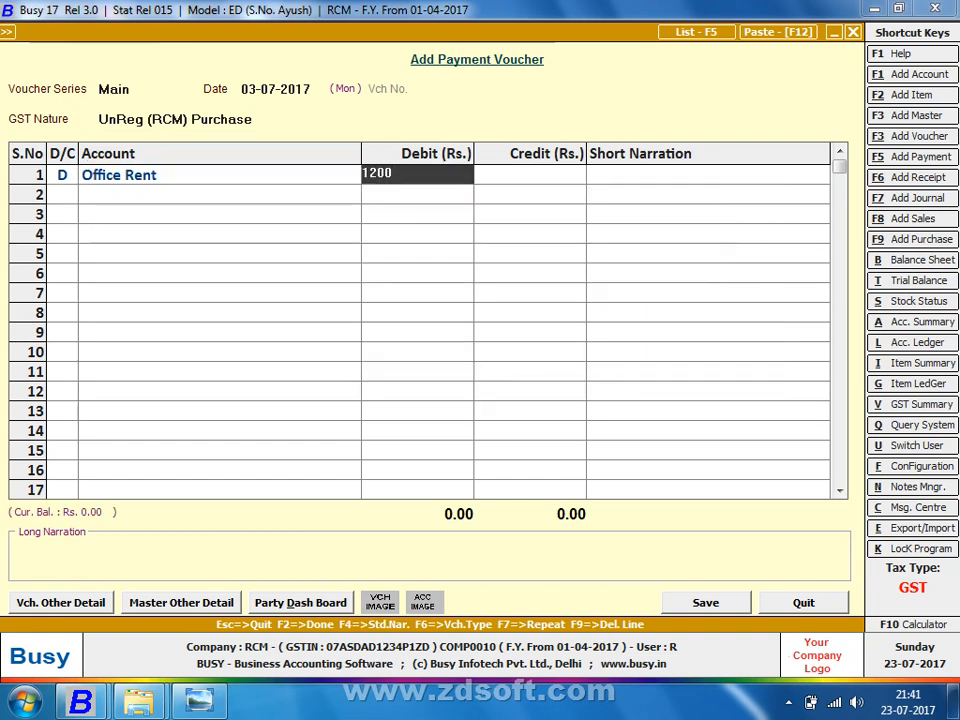
pyautogui.press('BackSpace')
pyautogui.press('BackSpace')
pyautogui.press('BackSpace')
pyautogui.press('BackSpace')
pyautogui.write('3500')
pyautogui.press('Return')
pyautogui.press('Return')
pyautogui.press('Return')
pyautogui.press('Return')
pyautogui.press('Return')
pyautogui.press('Return')
pyautogui.press('Return')
pyautogui.press('Return')
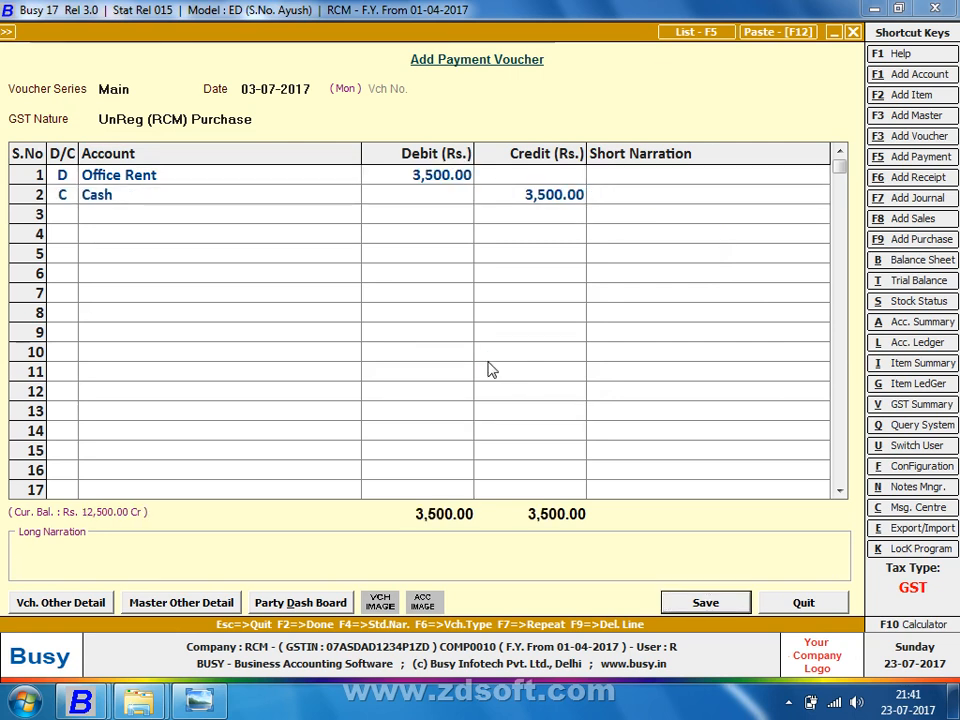
pyautogui.press('Return')
pyautogui.press('Return')
# Step: Open the Office Rent account master for modification with Alt+M
pyautogui.press('Up')
pyautogui.press('Up')
pyautogui.press('Up')
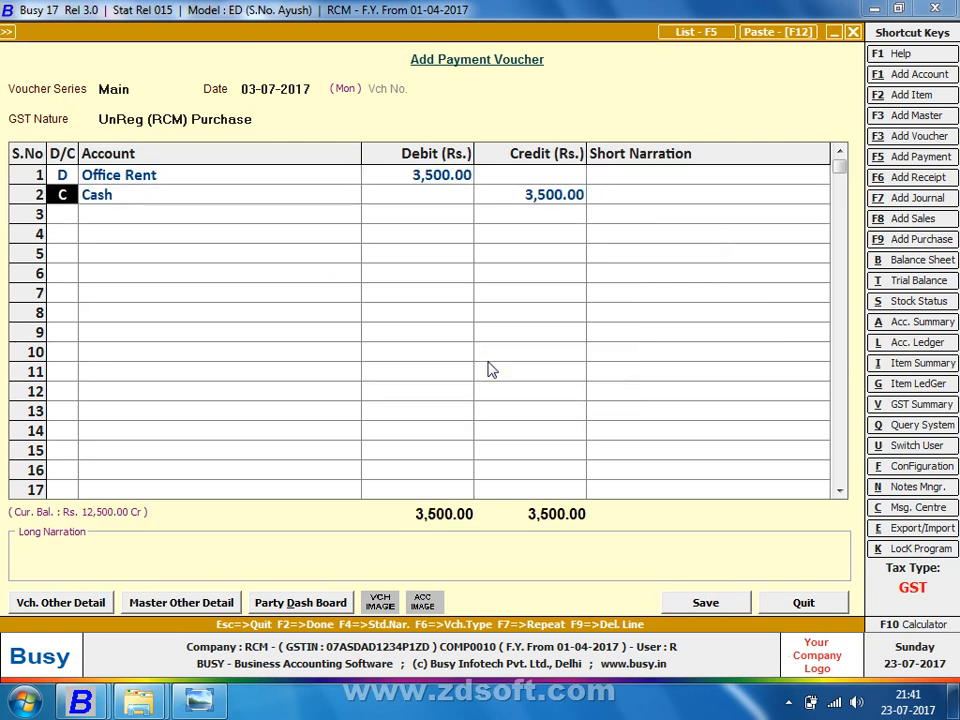
pyautogui.press('Right')
pyautogui.hotkey('alt', 'm')
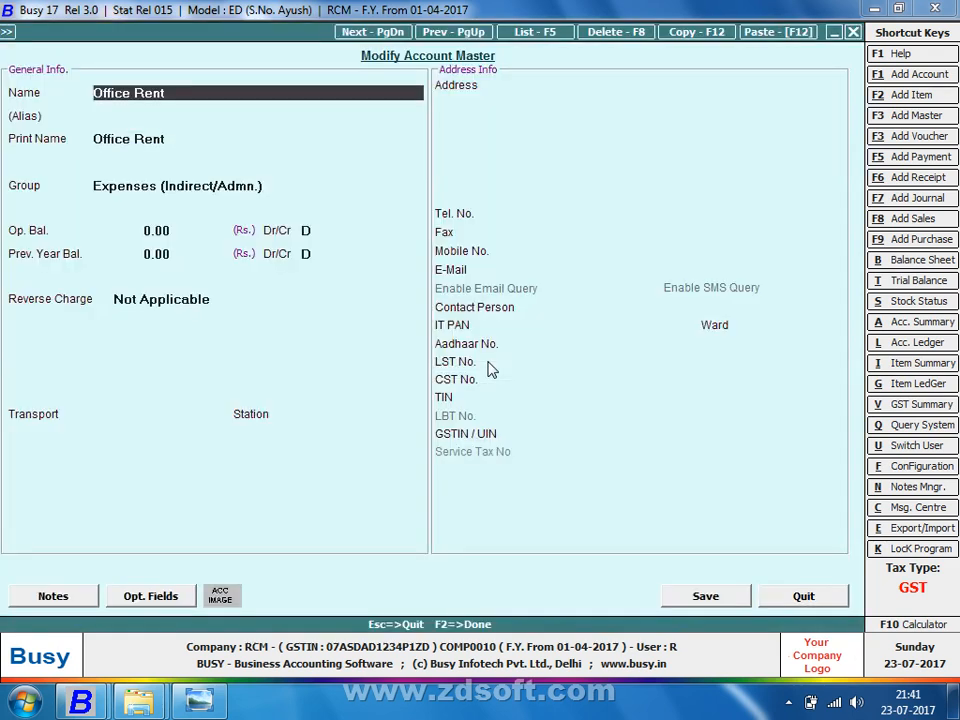
# Step: Rename the account to Office Rent (18%)
pyautogui.press('Return')
pyautogui.press('Return')
pyautogui.press('Return')
pyautogui.press('Up')
pyautogui.press('Up')
pyautogui.press('Up')
pyautogui.press('Right')
pyautogui.press('Right')
pyautogui.press('Right')
pyautogui.press('Right')
pyautogui.press('Right')
pyautogui.press('Right')
pyautogui.press('Right')
pyautogui.press('Right')
pyautogui.press('Right')
pyautogui.press('Right')
pyautogui.write('(18%)')
pyautogui.press('Return')
pyautogui.press('Return')
pyautogui.press('Return')
pyautogui.press('Return')
pyautogui.press('Return')
pyautogui.press('Return')
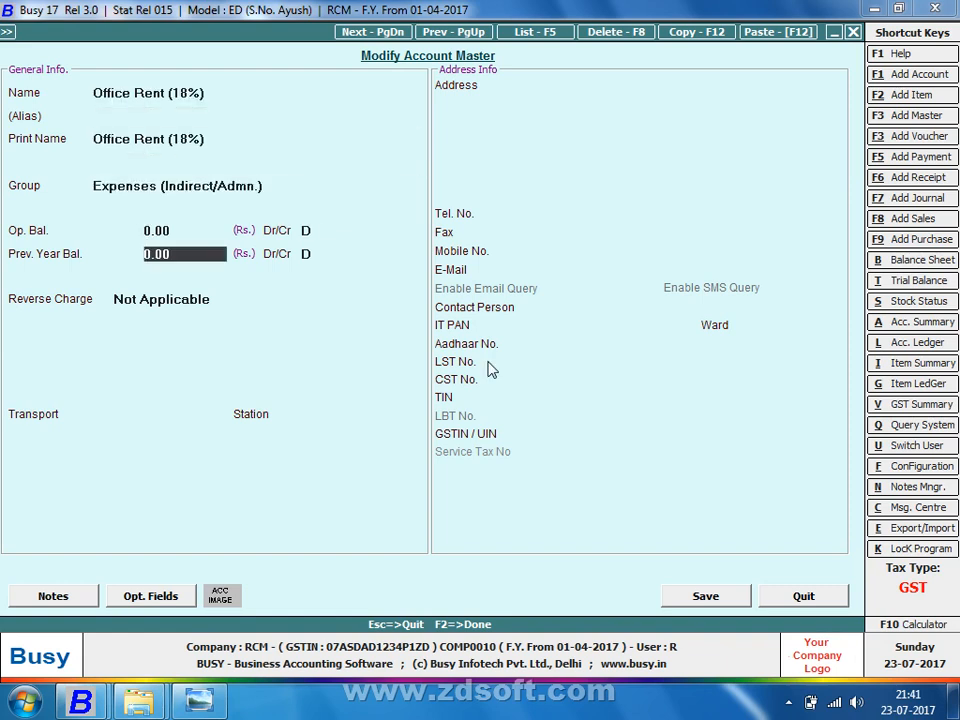
# Step: Set reverse charge Based on Daily Limit, ITC Input Services, tax GST 18%, and save the account
pyautogui.press('Up')
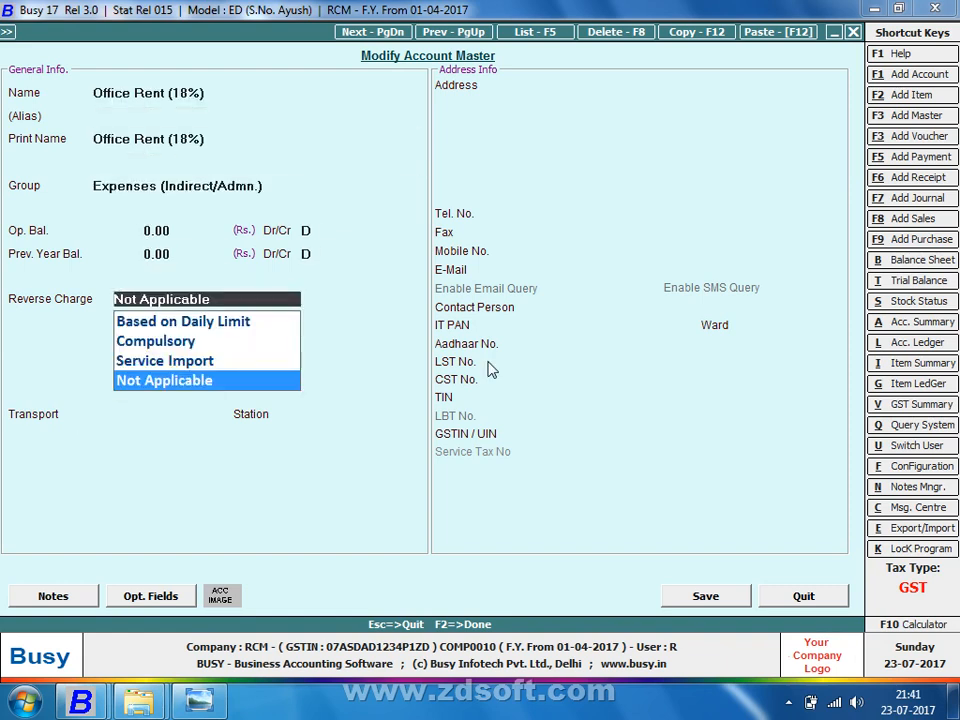
pyautogui.press('Up')
pyautogui.press('Up')
pyautogui.press('Up')
pyautogui.press('Return')
pyautogui.press('Down')
pyautogui.press('Down')
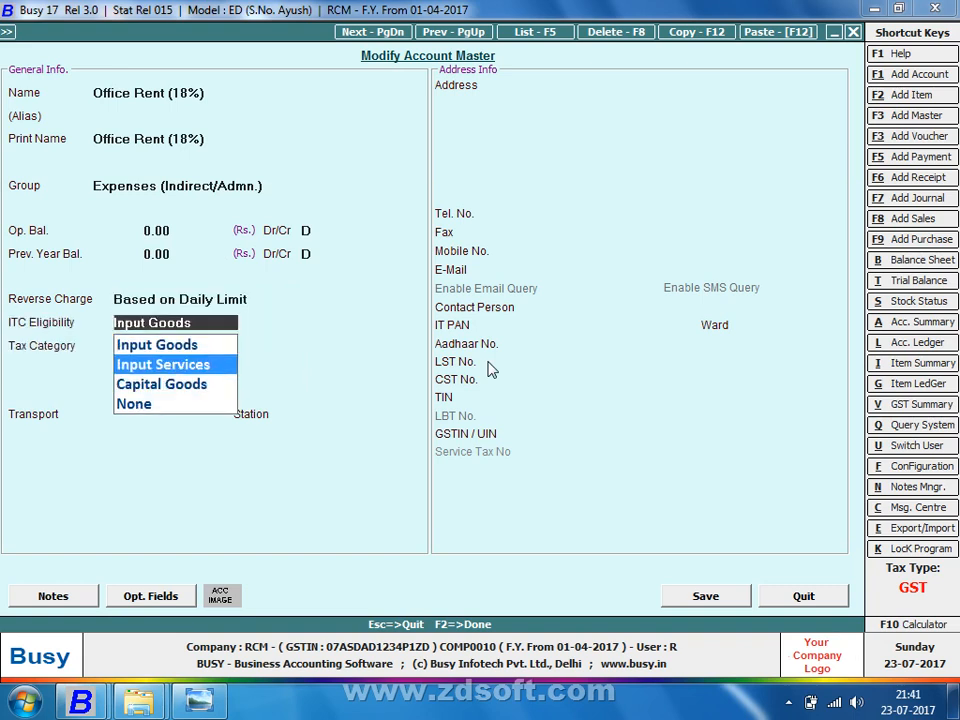
pyautogui.press('Up')
pyautogui.press('Return')
pyautogui.write('12')
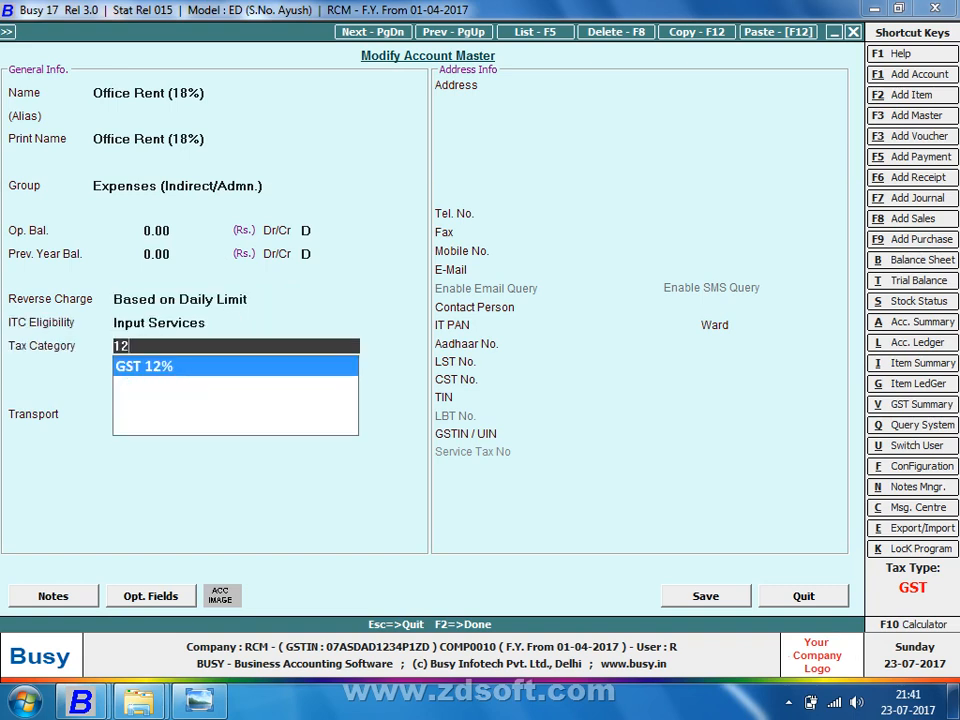
pyautogui.press('BackSpace')
pyautogui.write('8')
pyautogui.press('Return')
pyautogui.press('Return')
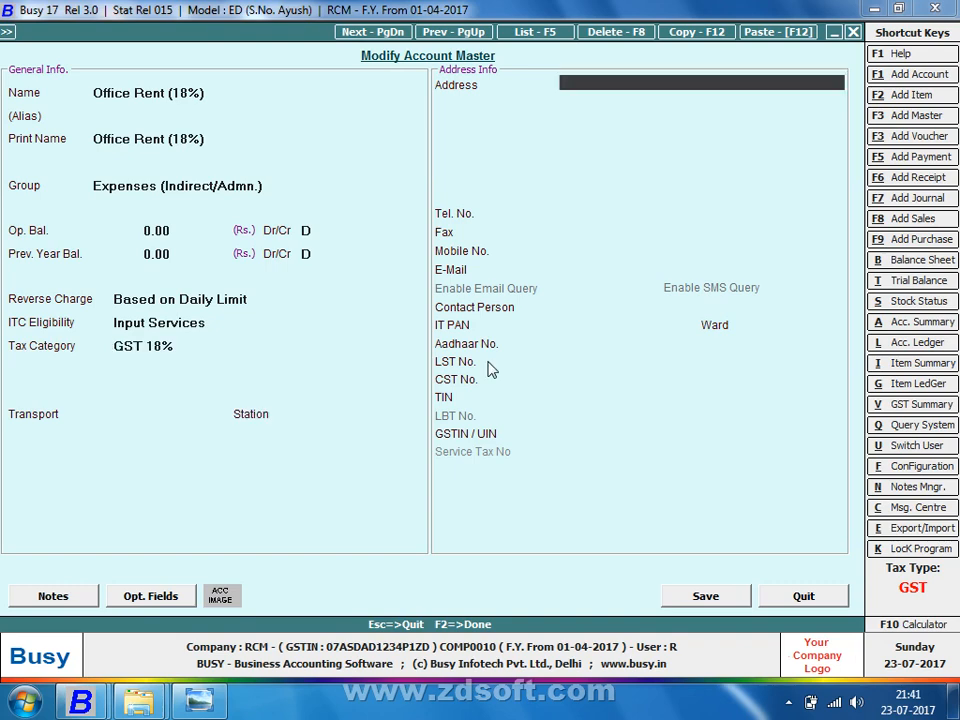
pyautogui.press('Return')
pyautogui.press('F2')
pyautogui.press('Return')
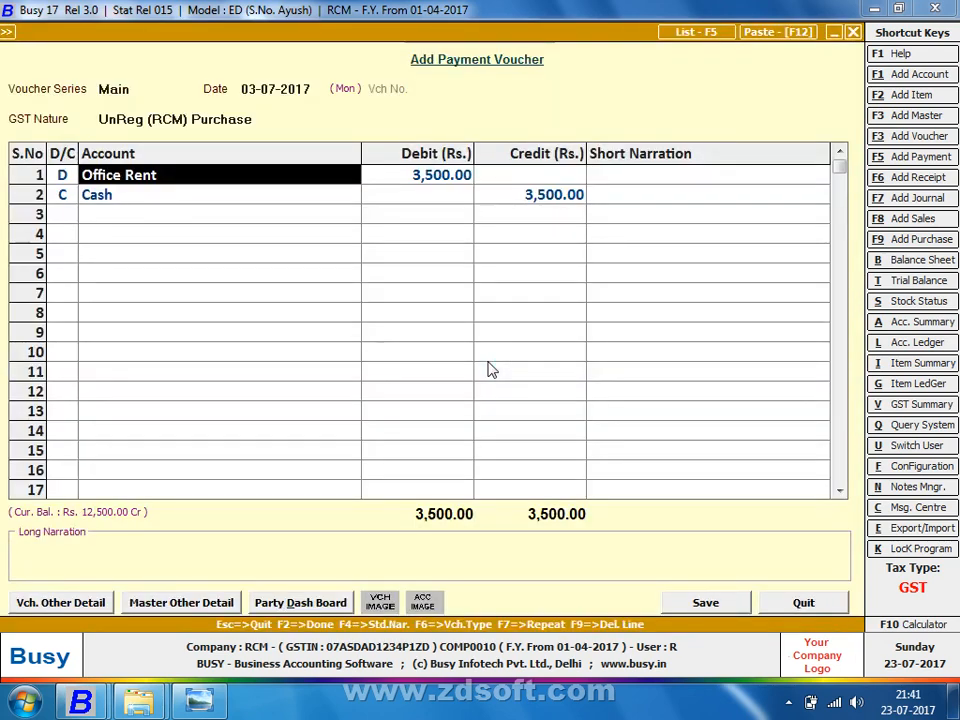
# Step: Select Office Rent (18%) as the debit account and save the 3,500 payment
pyautogui.press('Down')
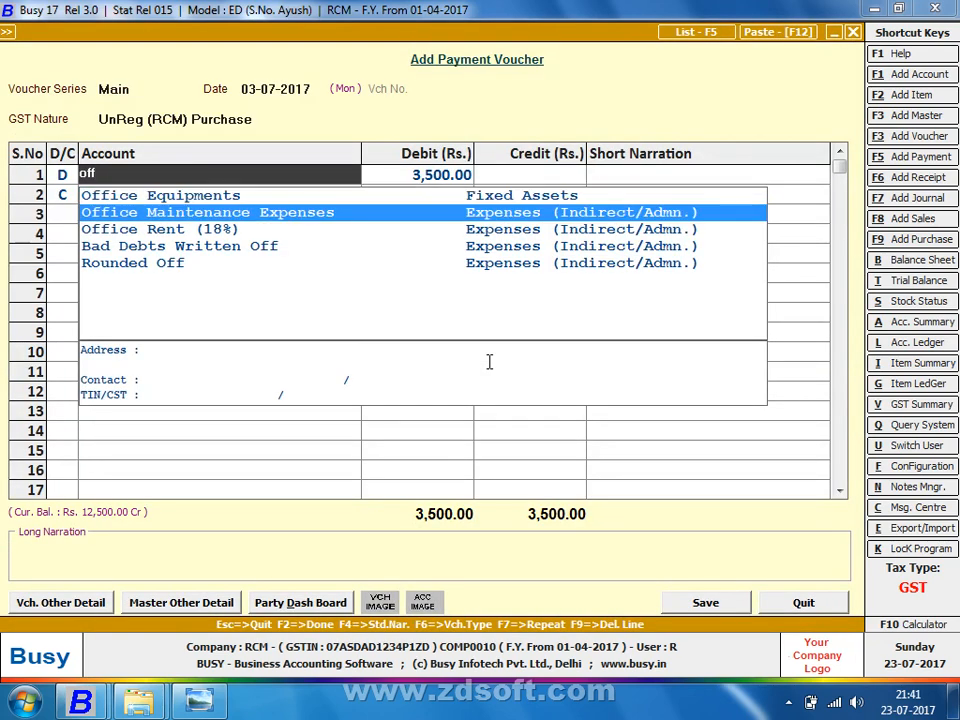
pyautogui.press('Down')
pyautogui.press('Return')
pyautogui.press('Return')
pyautogui.press('Return')
pyautogui.press('Return')
pyautogui.press('Return')
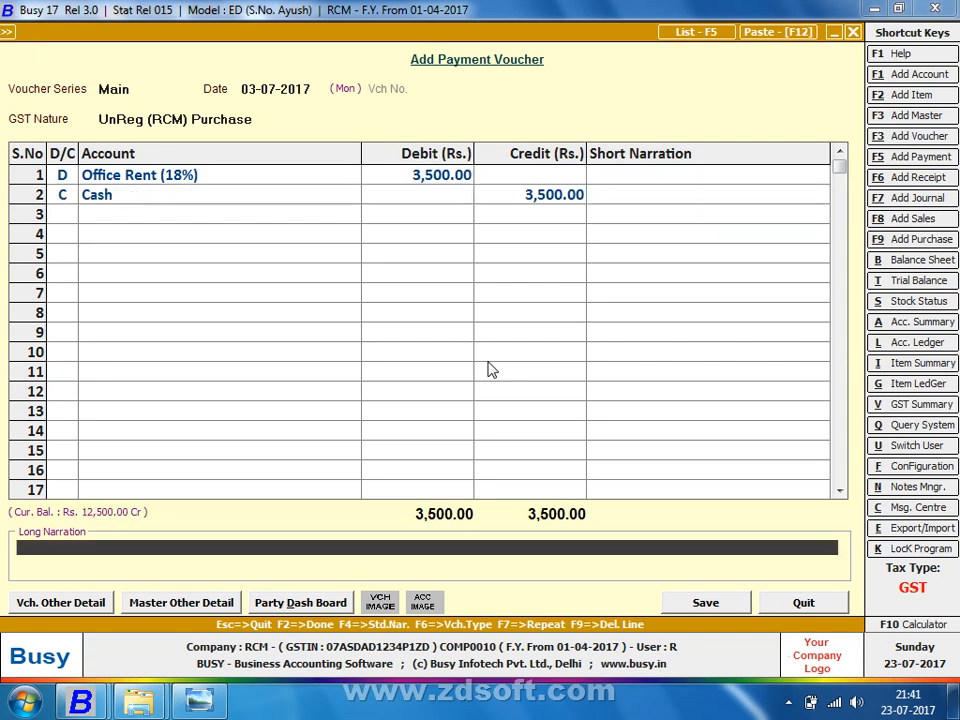
pyautogui.press('Left')
pyautogui.press('Return')
# Step: Save a 1,600 cash payment for Printing & Stationery 12%, then exit voucher entry
pyautogui.press('Return')
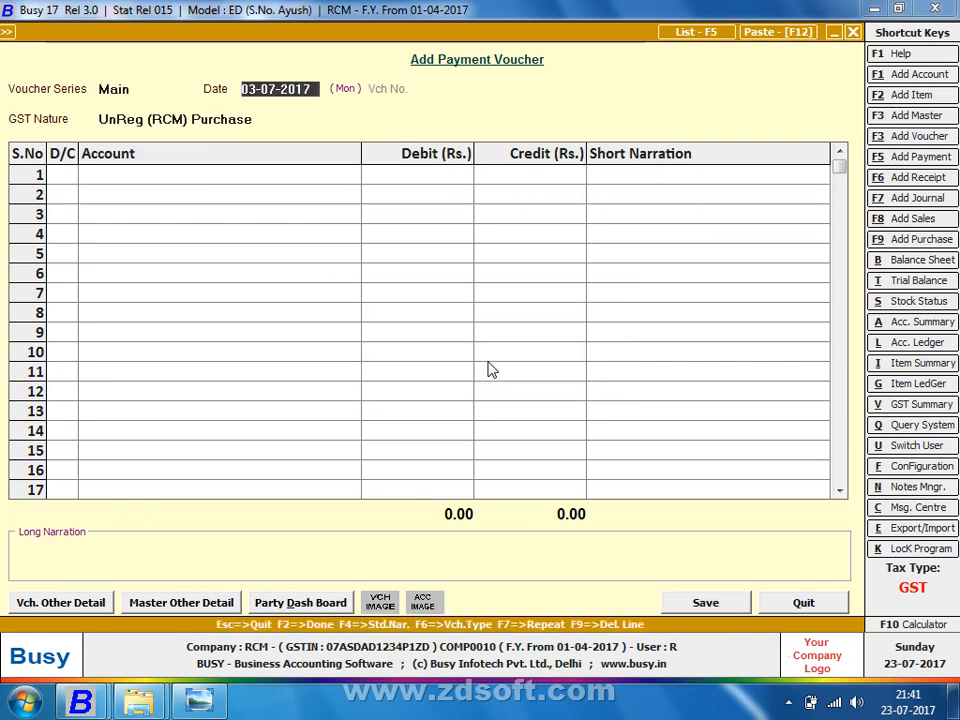
pyautogui.press('Return')
pyautogui.write('Pr')
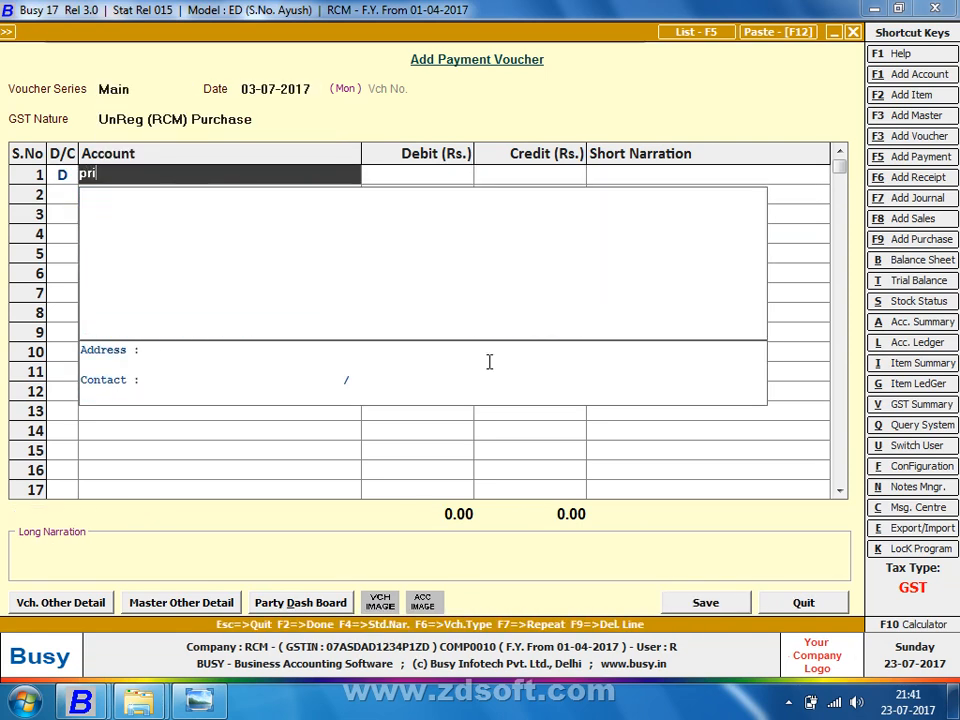
pyautogui.press('Return')
pyautogui.write('16000')
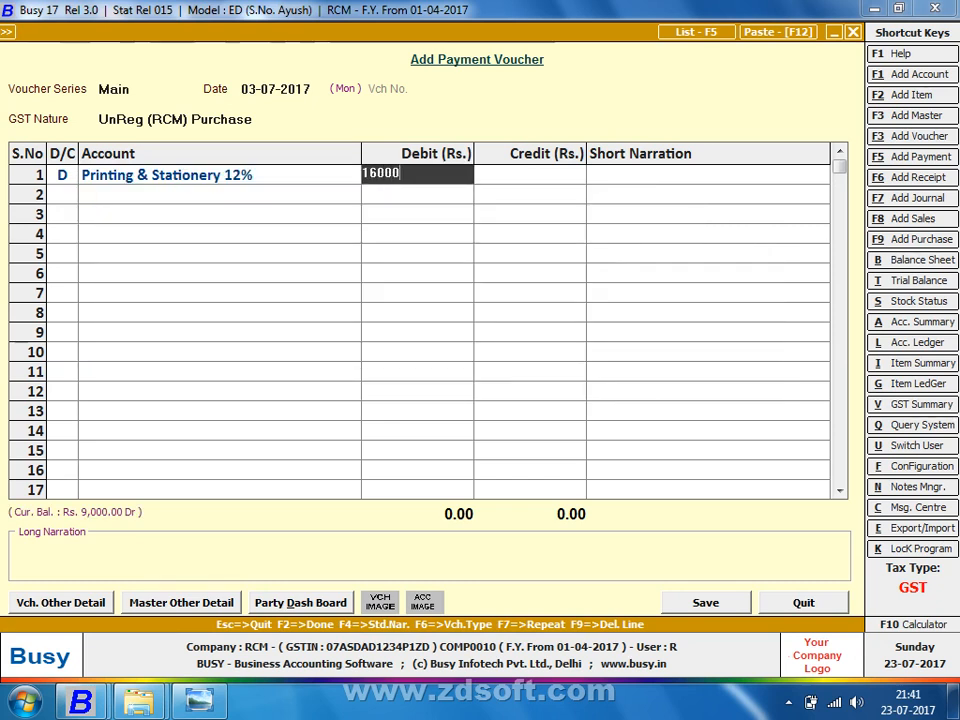
pyautogui.press('BackSpace')
pyautogui.press('Return')
pyautogui.press('Return')
pyautogui.press('Return')
pyautogui.press('Return')
pyautogui.press('Return')
pyautogui.press('Return')
pyautogui.press('Return')
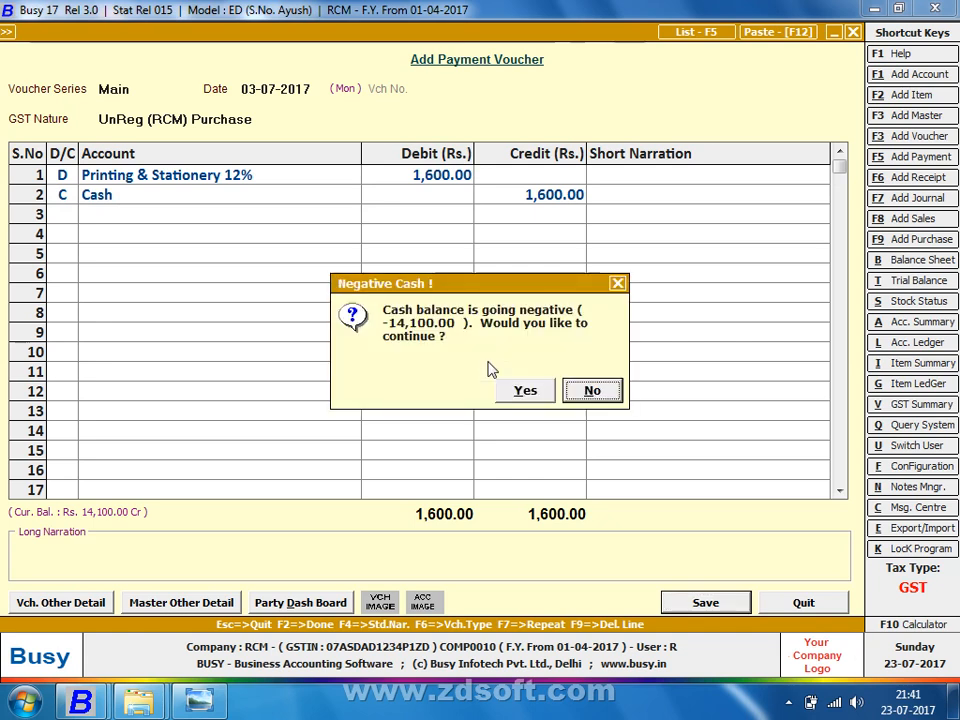
pyautogui.press('y')
pyautogui.press('Escape')
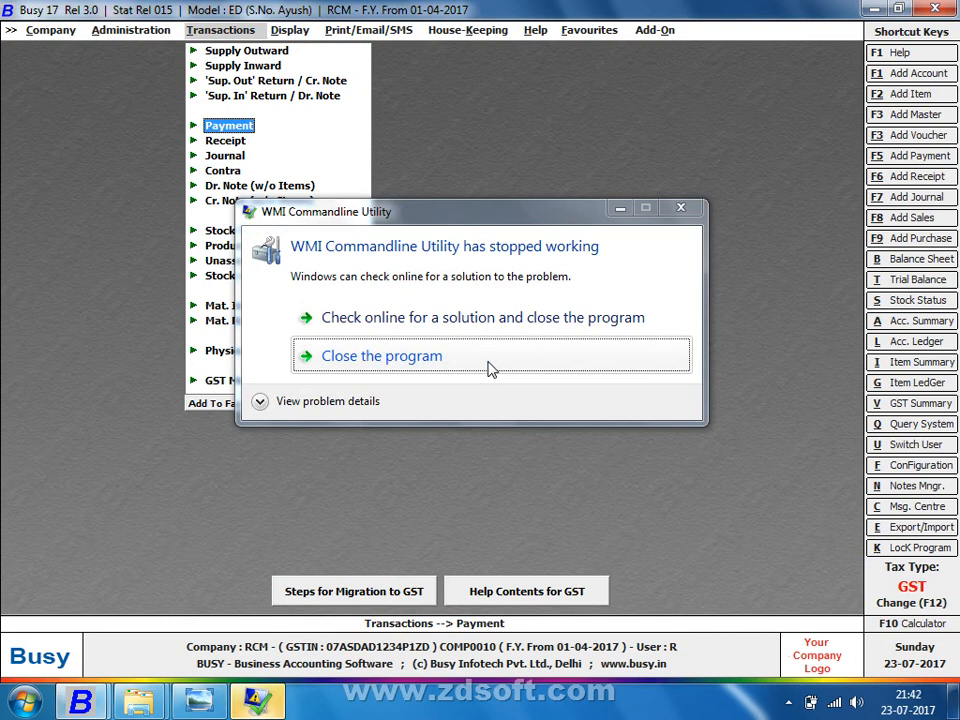
# Step: Dismiss the WMI error and open GST Misc. Utilities > Check/Post Consolidated RCM Payable
pyautogui.click(490, 369)
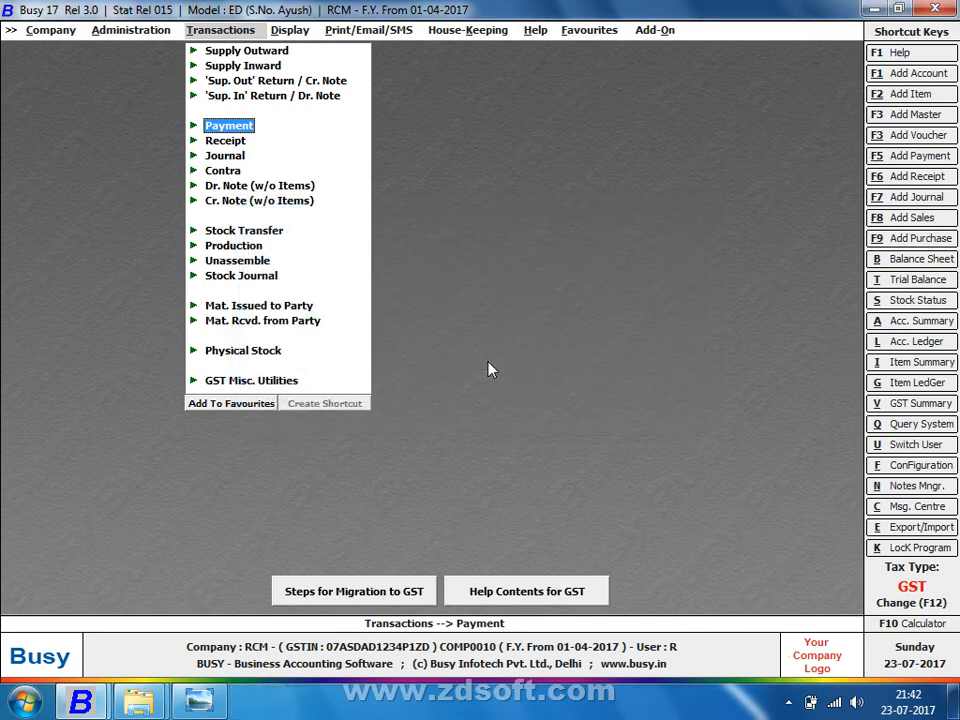
pyautogui.press('Down')
pyautogui.press('Down')
pyautogui.press('Down')
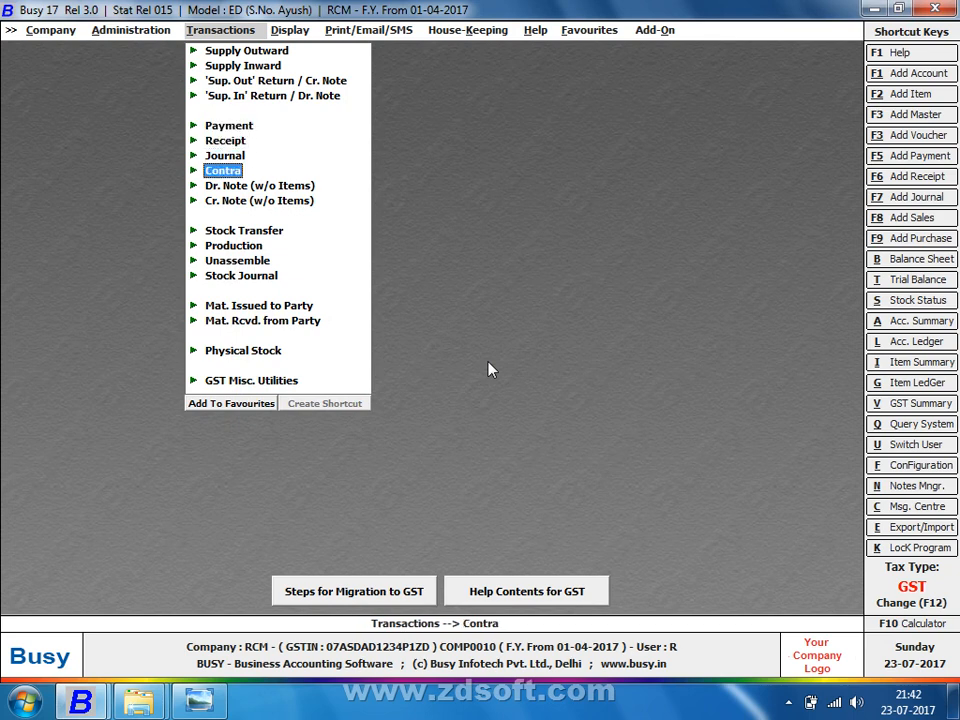
pyautogui.press('Home')
pyautogui.press('End')
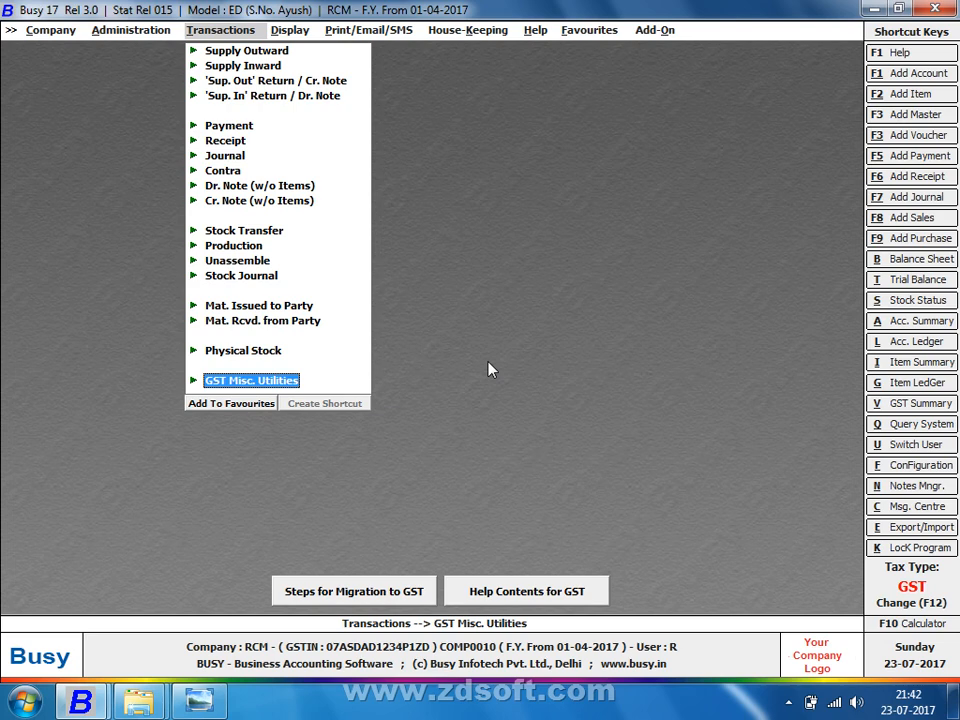
pyautogui.press('Return')
pyautogui.press('Down')
pyautogui.press('Down')
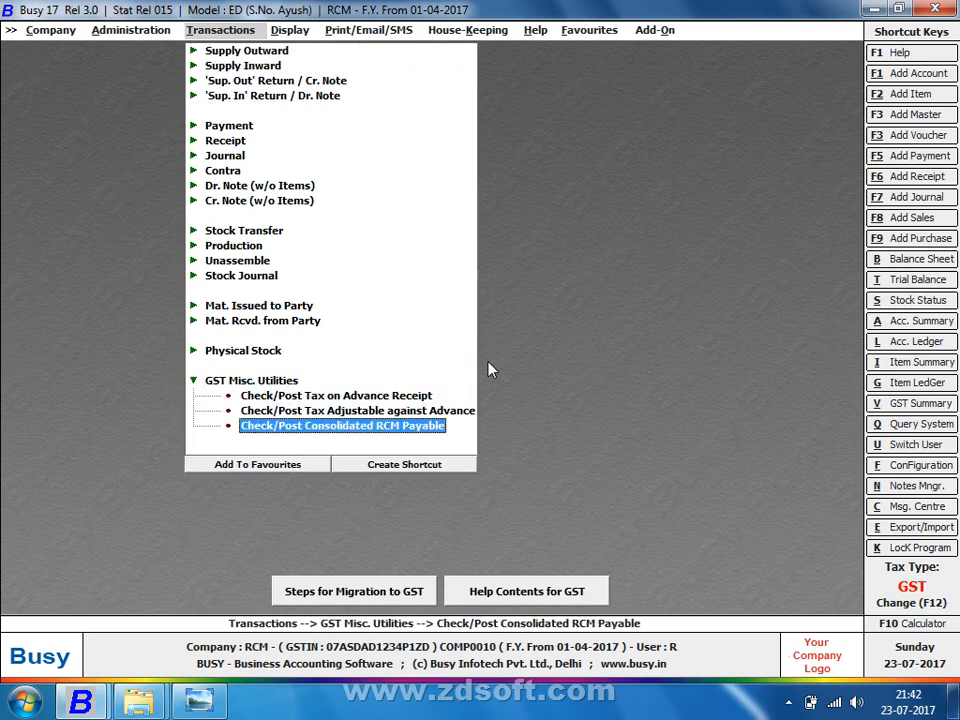
pyautogui.press('Return')
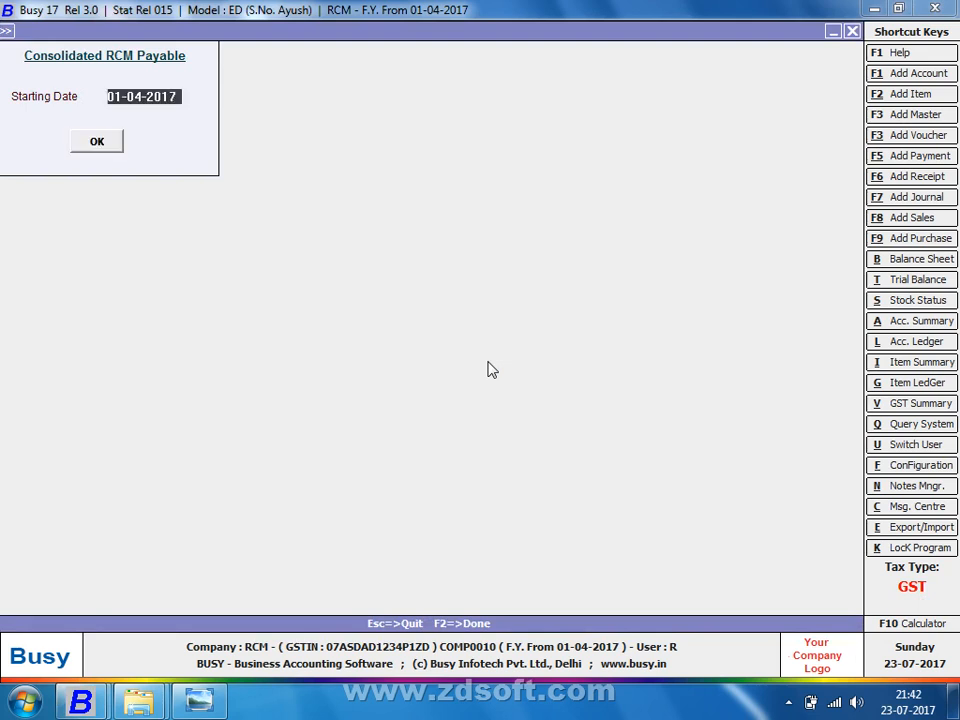
# Step: Run the Consolidated RCM Payable report from 02-07-2017 and scroll right to its CGST and SGST columns
pyautogui.write('1-05')
pyautogui.press('Return')
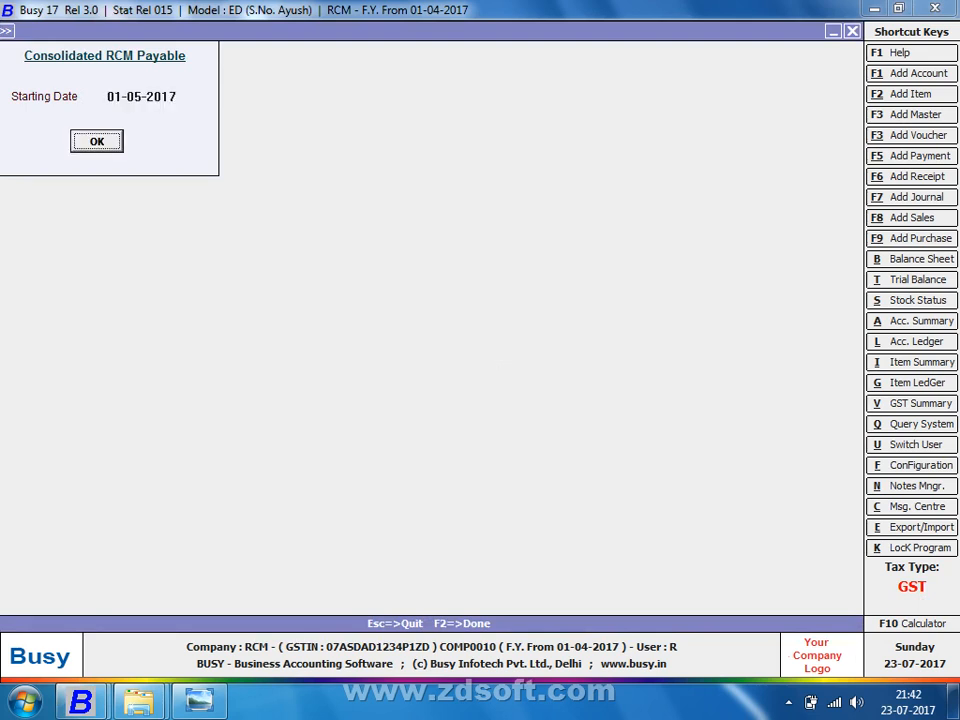
pyautogui.press('Up')
pyautogui.write('1-7')
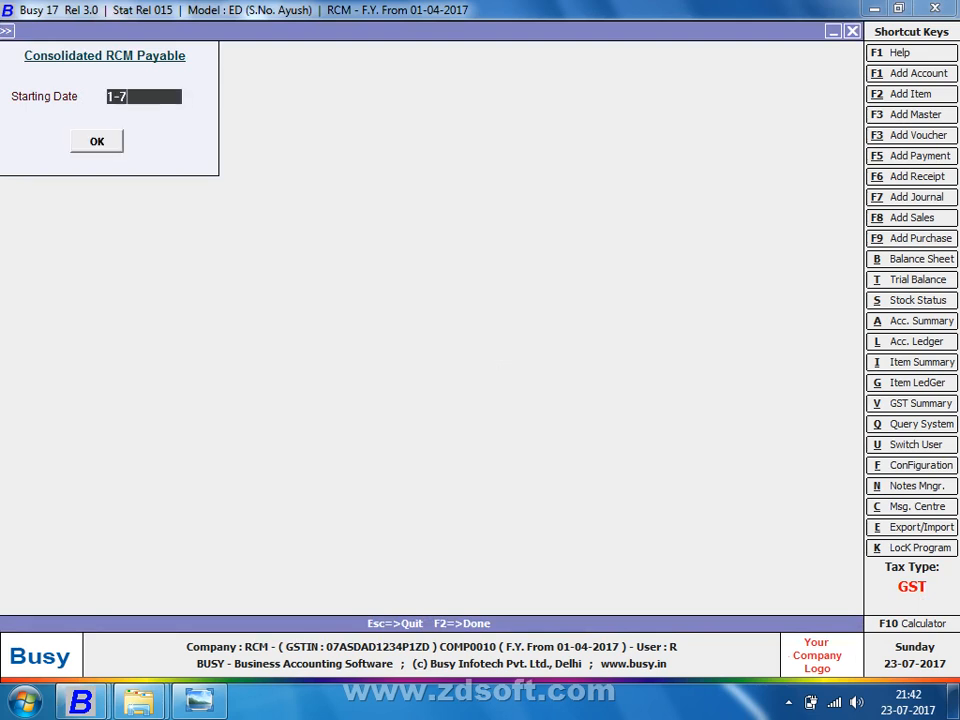
pyautogui.press('F2')
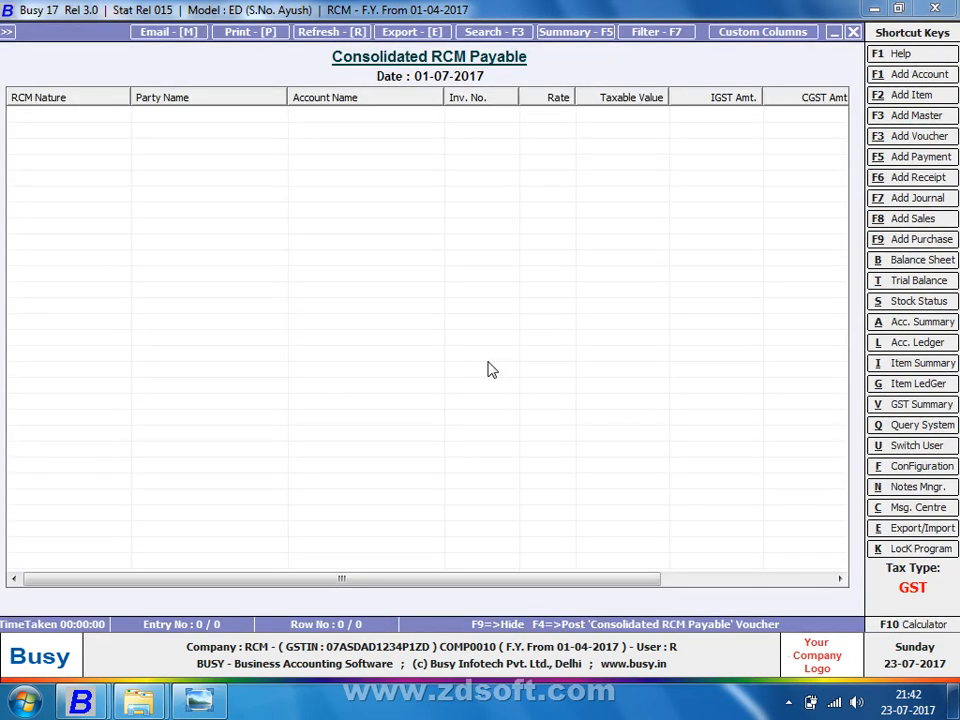
pyautogui.press('Escape')
pyautogui.write('1-')
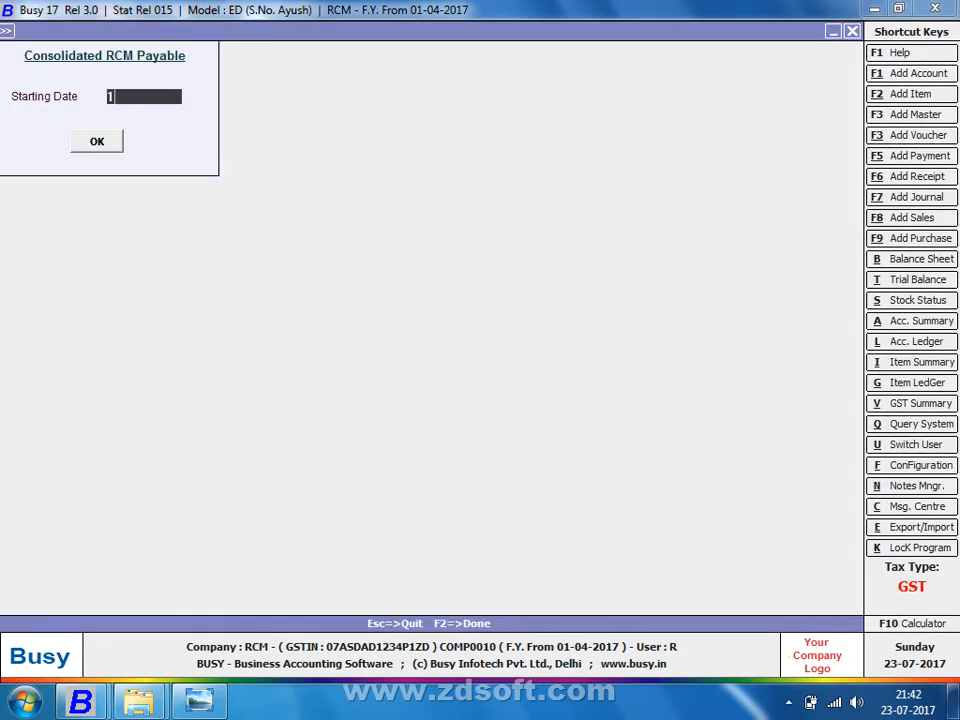
pyautogui.press('BackSpace')
pyautogui.press('BackSpace')
pyautogui.write('2-7')
pyautogui.press('Return')
pyautogui.press('Return')
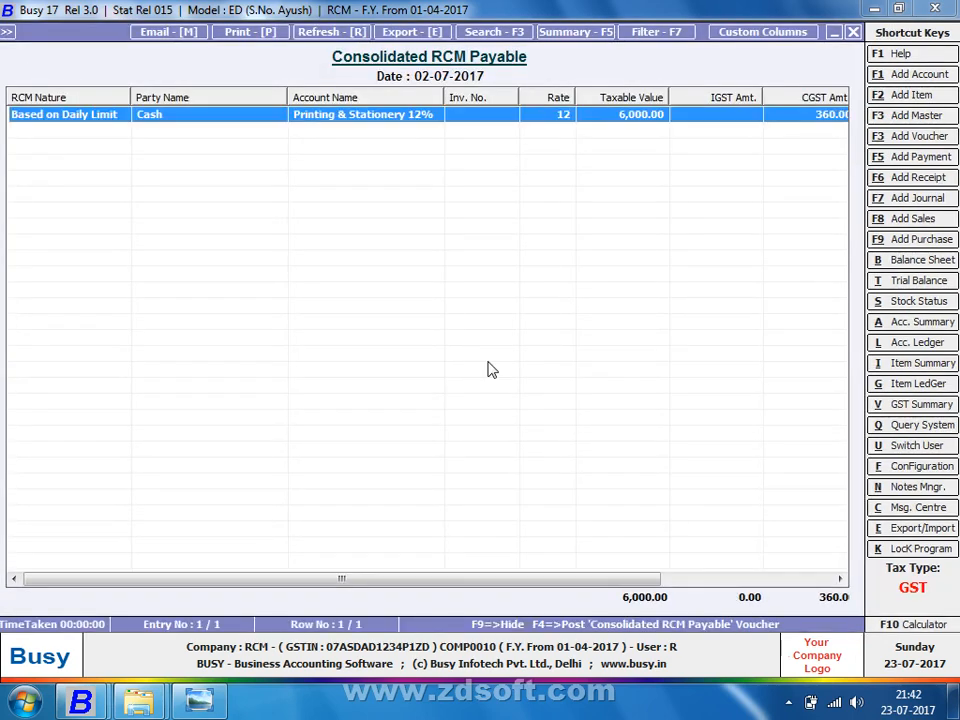
pyautogui.press('Right')
pyautogui.press('Right')
pyautogui.press('Right')
pyautogui.press('Right')
pyautogui.press('Right')
pyautogui.press('Right')
pyautogui.press('Right')
pyautogui.press('Right')
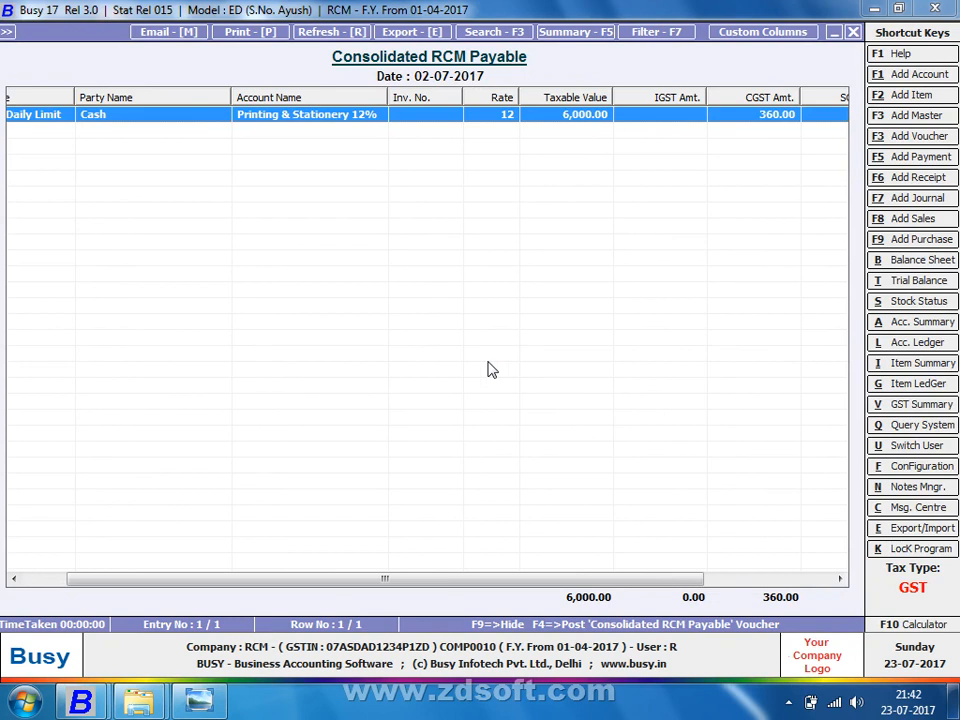
pyautogui.press('Right')
pyautogui.press('Right')
pyautogui.press('Right')
pyautogui.press('Right')
pyautogui.press('Right')
pyautogui.press('Right')
pyautogui.press('Right')
pyautogui.press('Right')
pyautogui.press('Right')
pyautogui.press('Right')
pyautogui.press('Right')
pyautogui.press('Right')
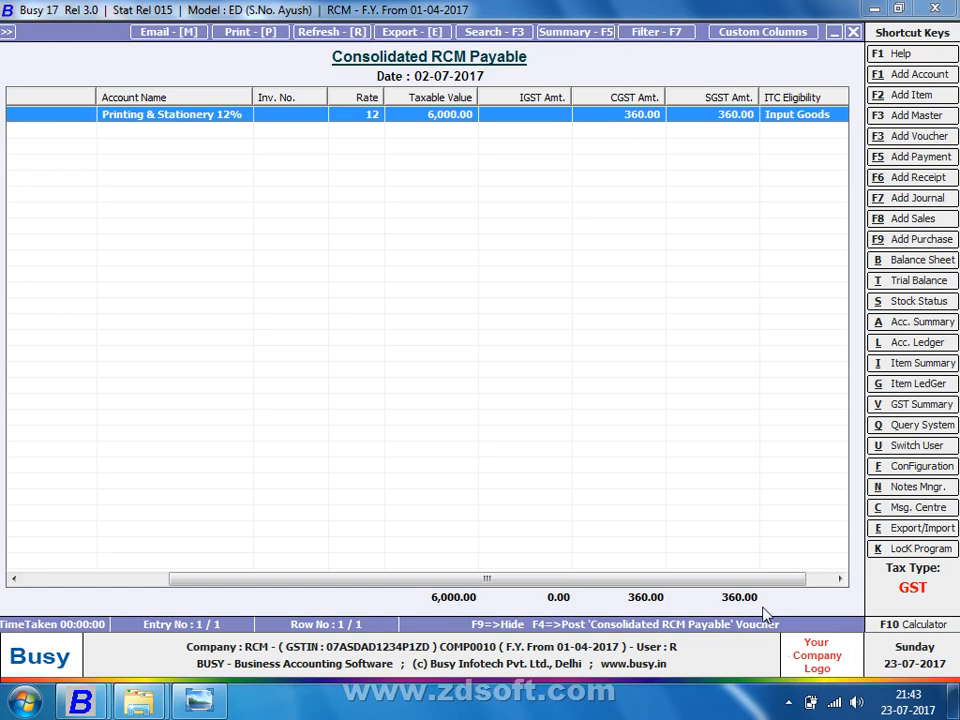
pyautogui.press('F4')
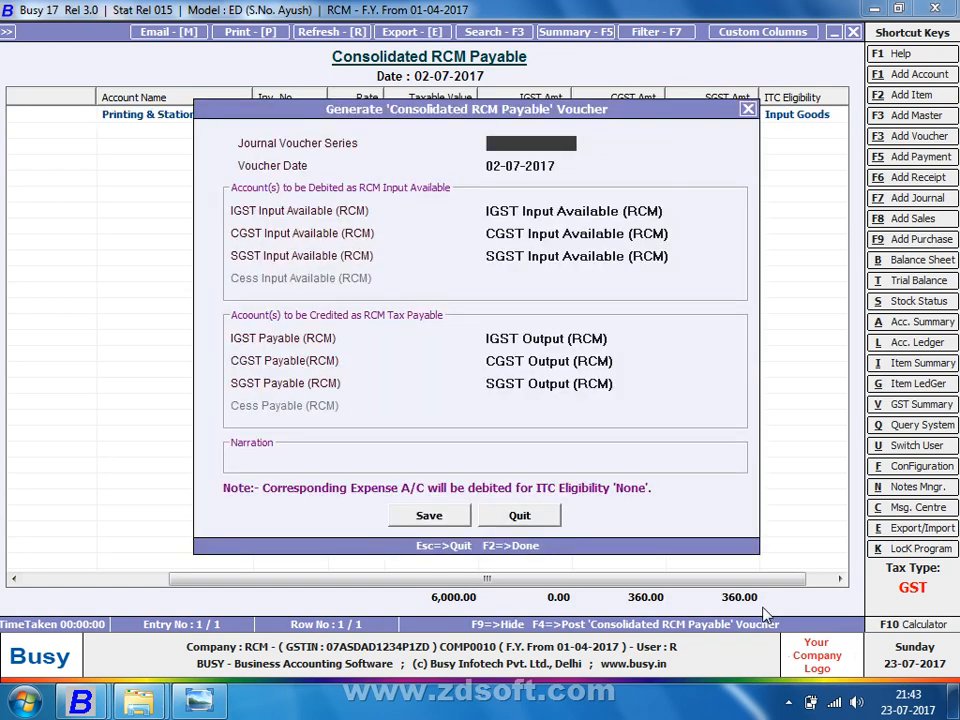
# Step: Save the Consolidated RCM Payable journal with CGST and SGST of 360 each, 720 per side
pyautogui.press('Return')
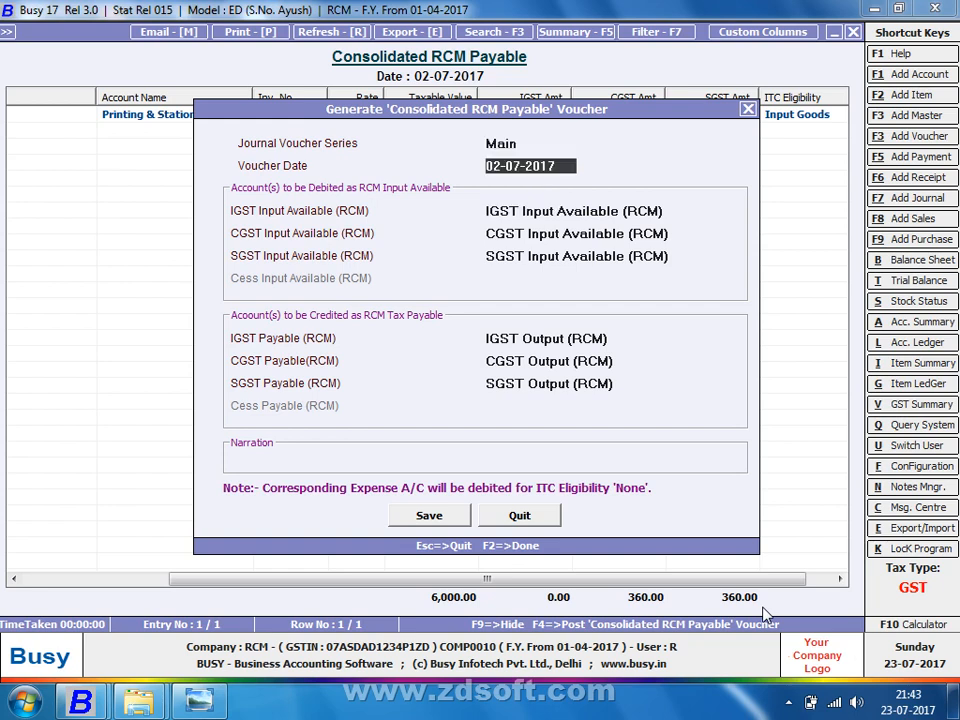
pyautogui.press('Return')
pyautogui.press('Return')
pyautogui.press('Return')
pyautogui.press('Return')
pyautogui.press('Return')
pyautogui.press('Return')
pyautogui.press('Return')
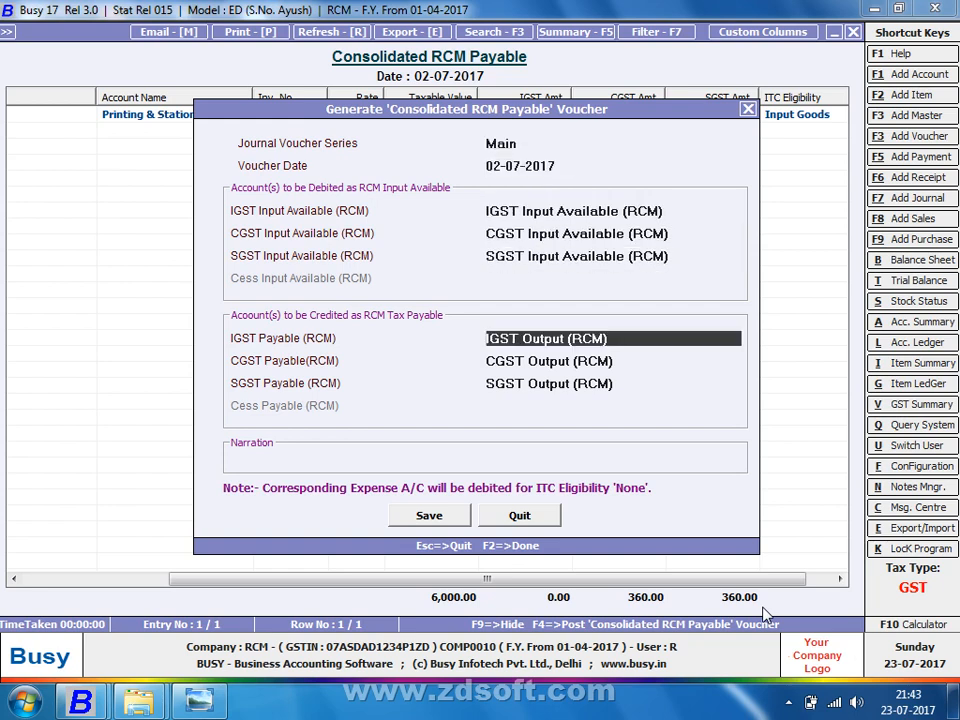
pyautogui.press('Return')
pyautogui.press('Return')
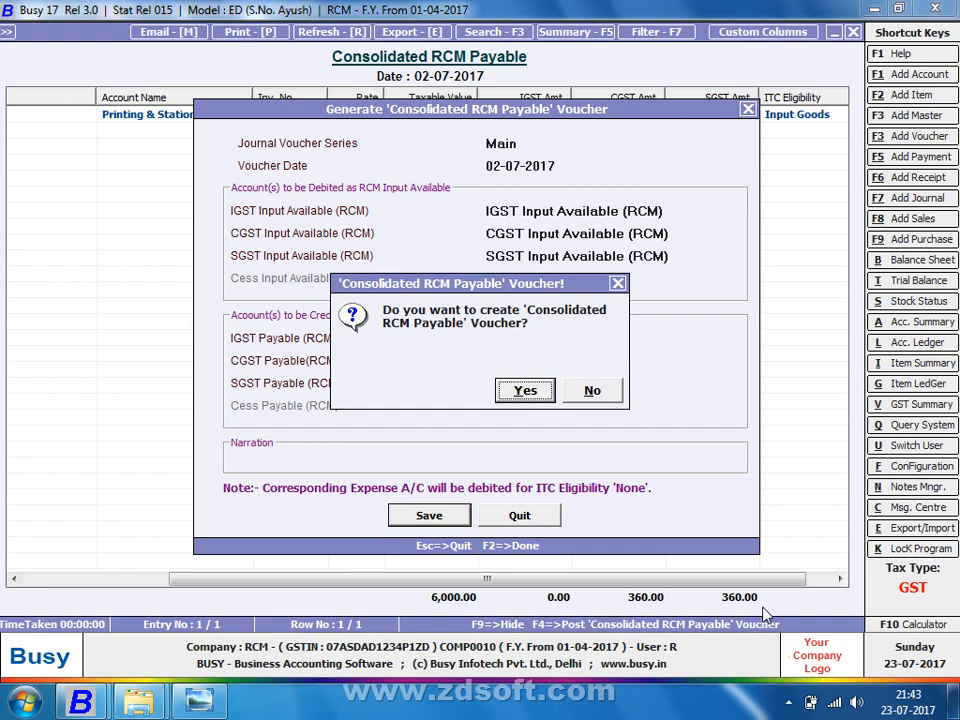
pyautogui.press('Return')
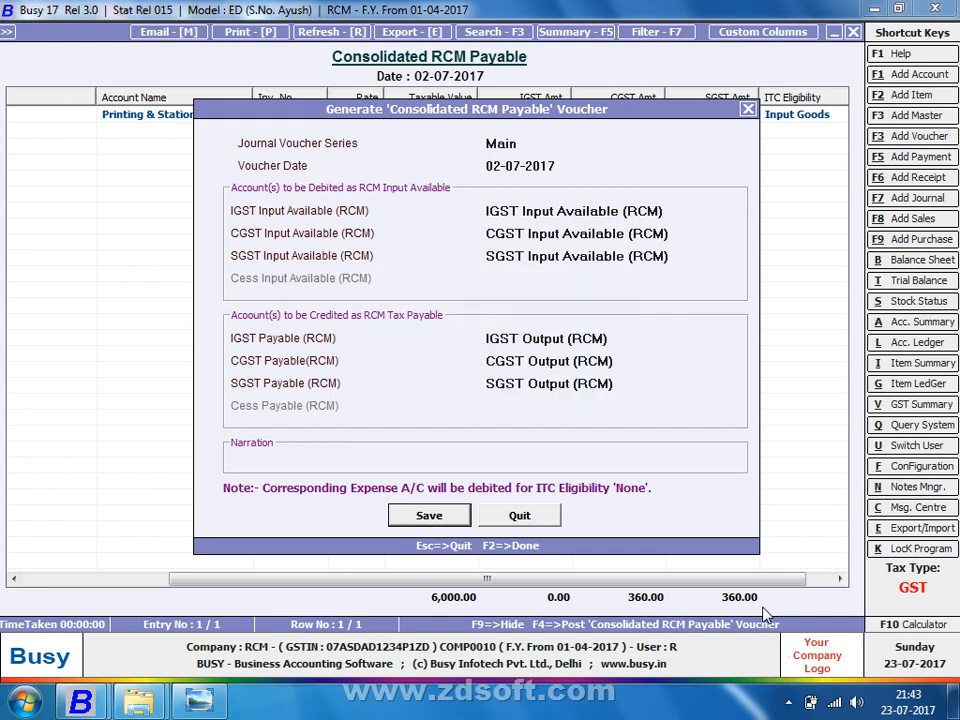
pyautogui.press('Return')
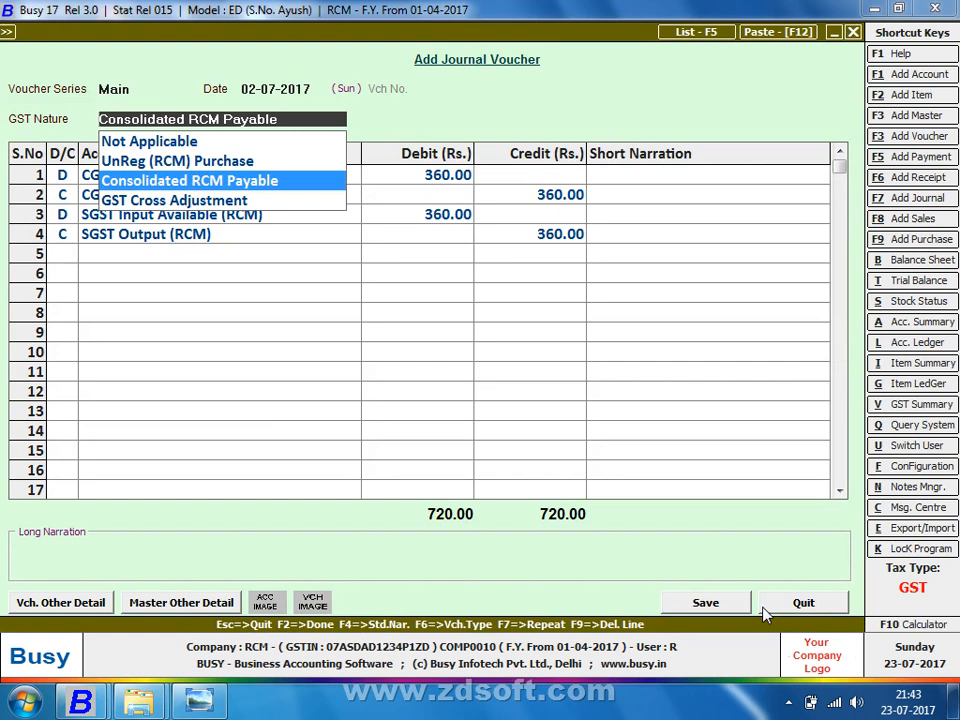
pyautogui.press('Return')
pyautogui.press('Return')
pyautogui.press('Return')
pyautogui.press('Return')
pyautogui.press('Return')
pyautogui.press('Return')
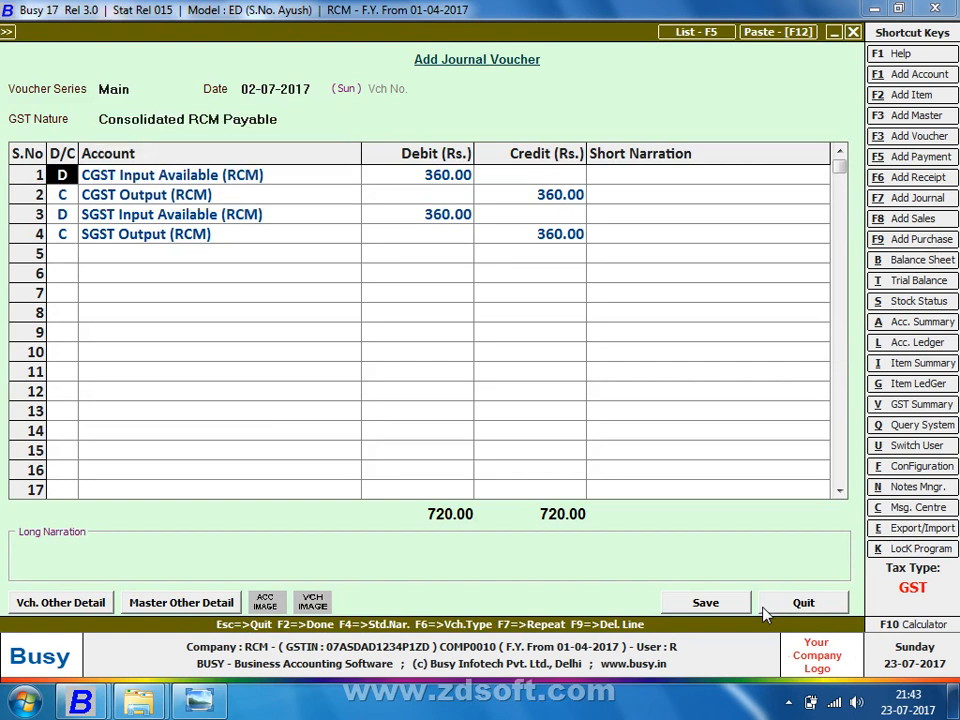
pyautogui.press('Return')
pyautogui.press('Return')
pyautogui.press('Return')
pyautogui.press('Return')
pyautogui.press('Return')
pyautogui.press('Return')
pyautogui.press('Return')
pyautogui.press('Return')
pyautogui.press('Return')
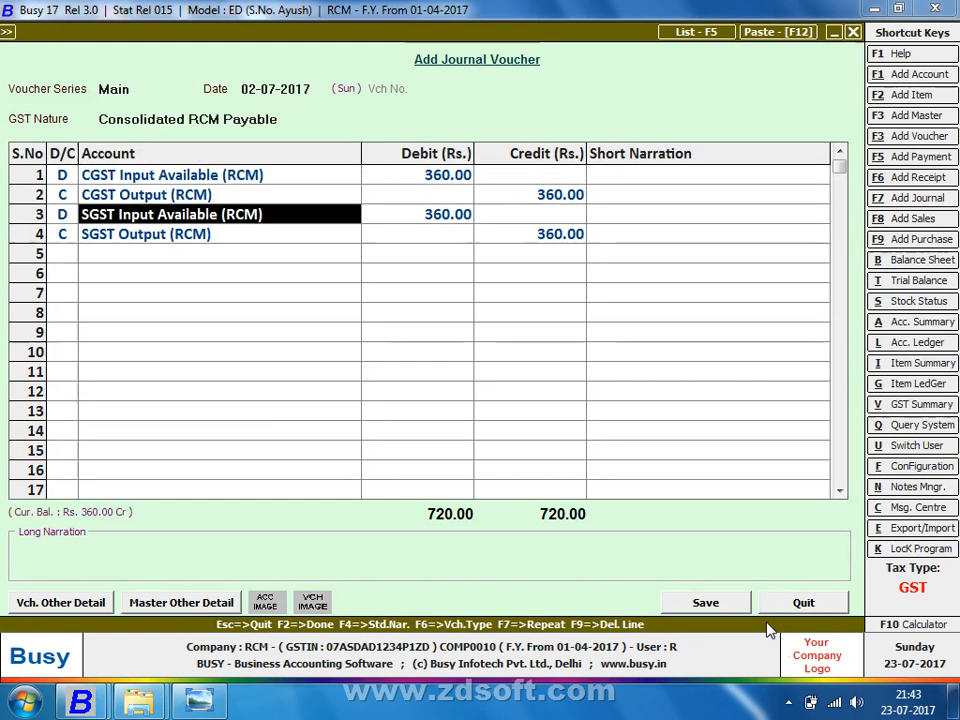
pyautogui.press('Return')
pyautogui.press('Return')
pyautogui.press('Return')
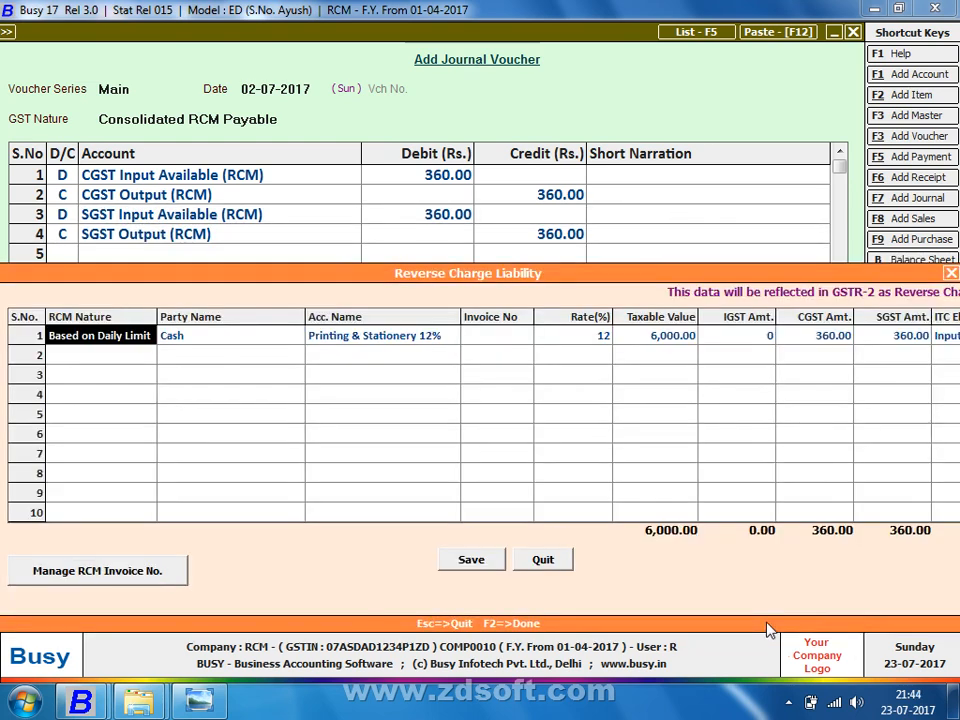
# Step: Confirm the reverse charge liability, then preview and close the 6,720 self-generated RCM tax invoice
pyautogui.press('Return')
pyautogui.press('Return')
pyautogui.press('Return')
pyautogui.press('Return')
pyautogui.press('Return')
pyautogui.press('Return')
pyautogui.press('Return')
pyautogui.press('Return')
pyautogui.press('Return')
pyautogui.press('Return')
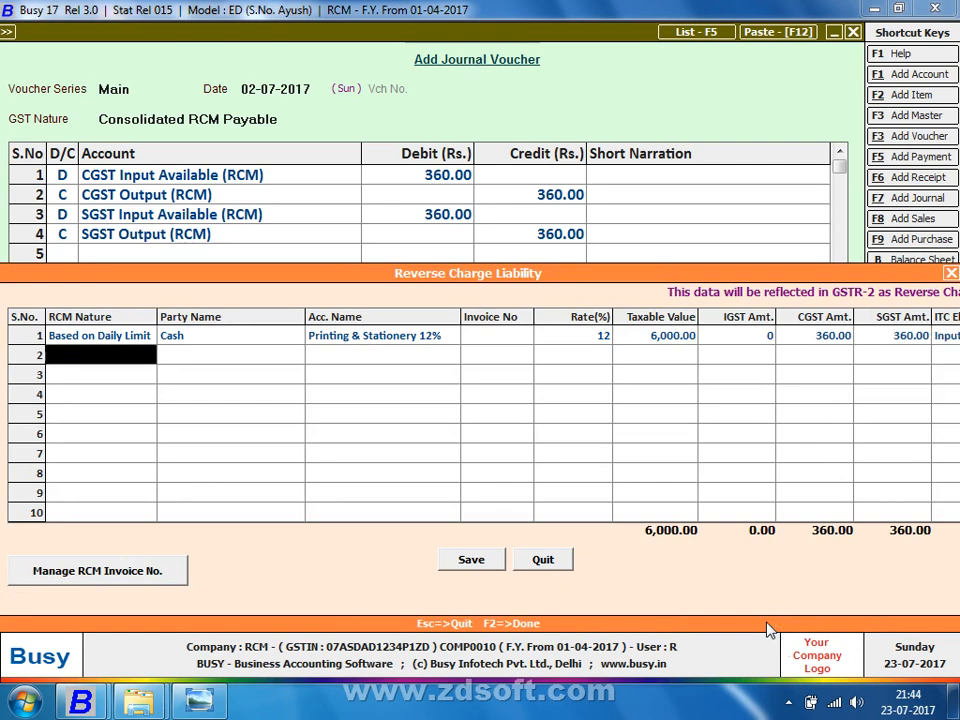
pyautogui.press('Return')
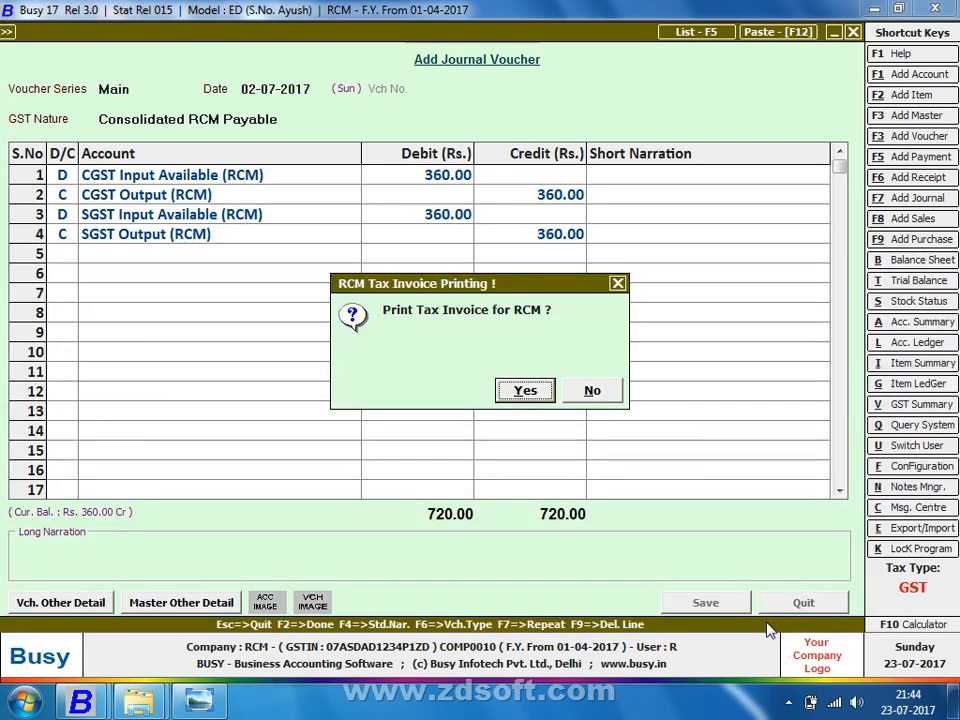
pyautogui.press('Return')
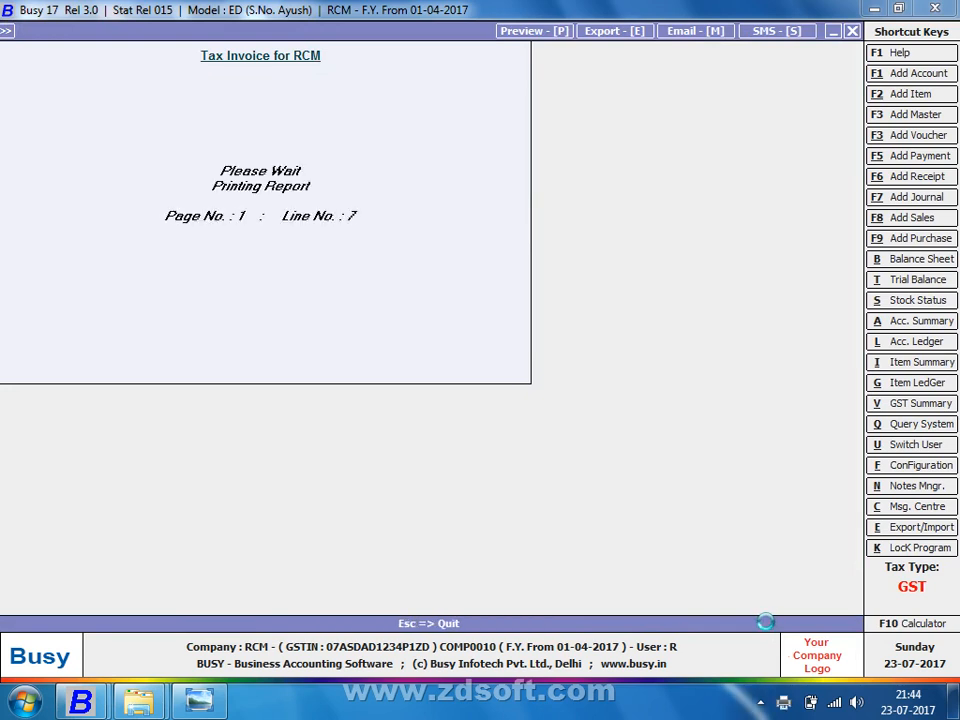
pyautogui.press('Return')
pyautogui.press('Right')
pyautogui.press('Return')
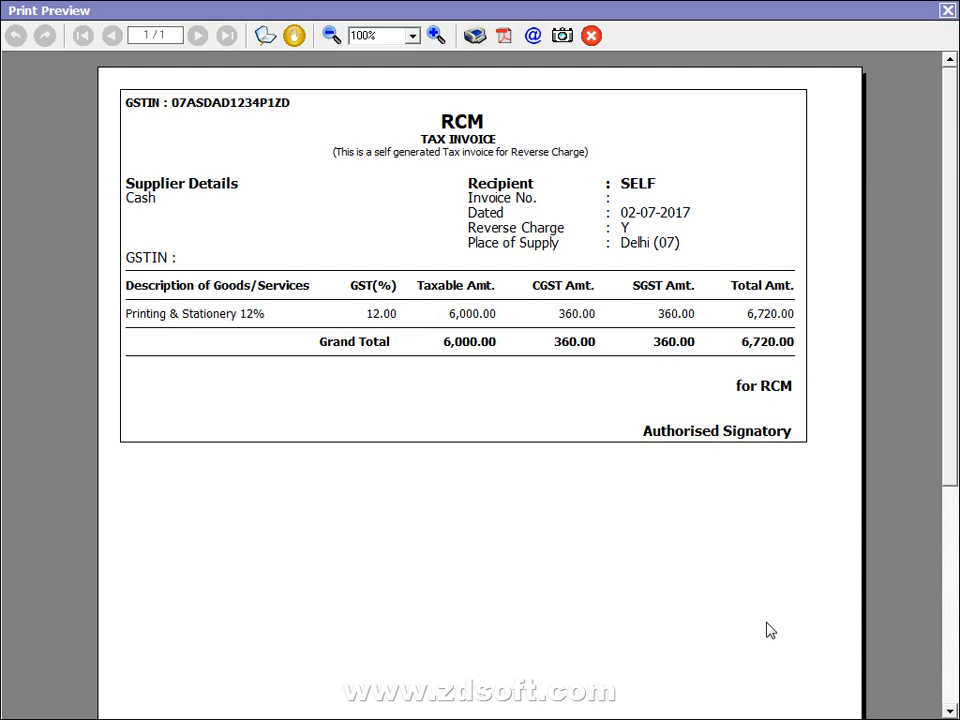
pyautogui.press('Escape')
pyautogui.press('Escape')
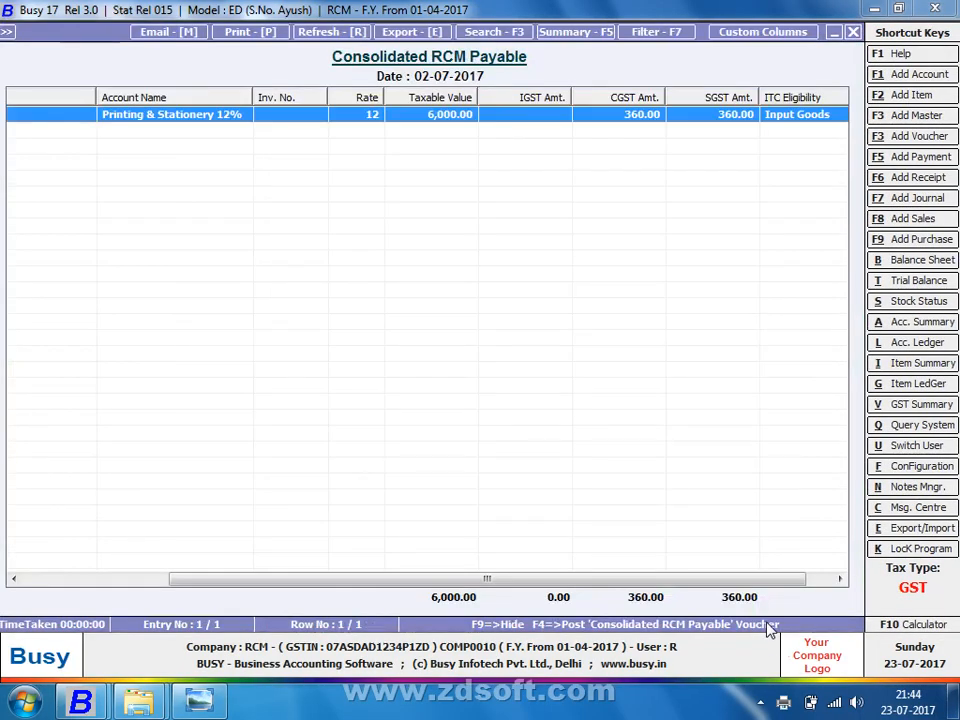
pyautogui.press('Escape')
pyautogui.press('Escape')
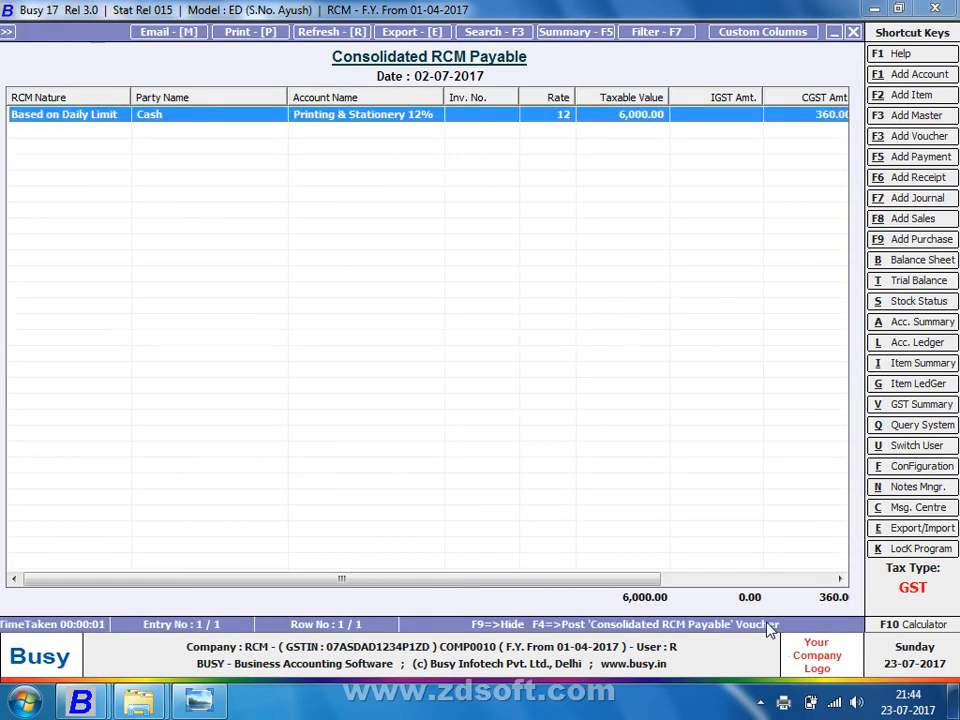
# Step: Close the RCM report and open the GST Summary for 01-04-2017 to 03-07-2017
pyautogui.press('Escape')
pyautogui.press('Right')
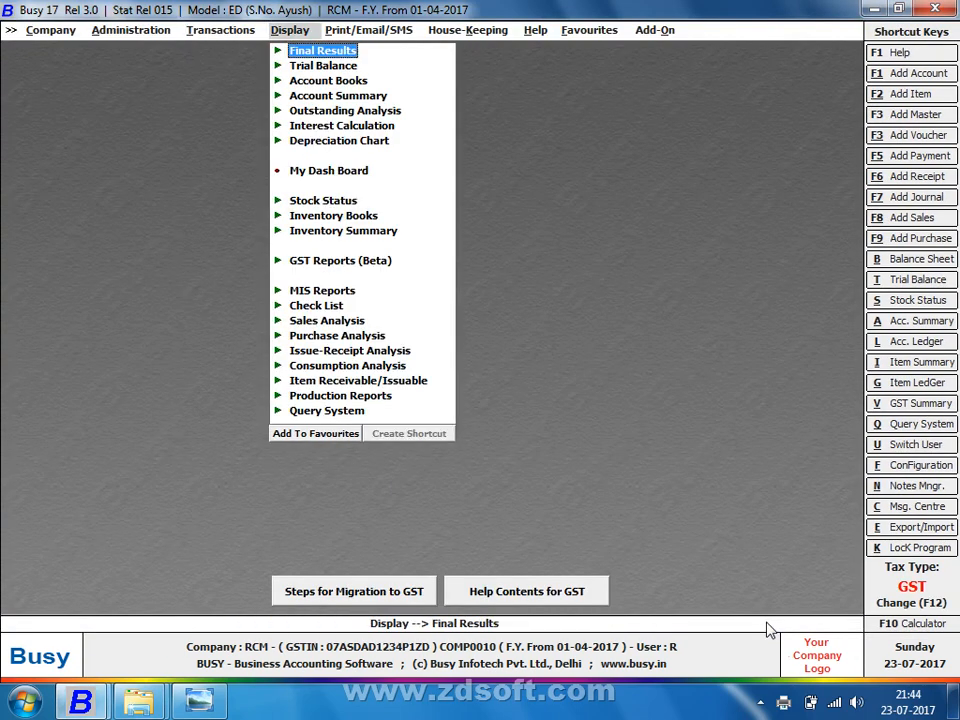
pyautogui.press('Down')
pyautogui.press('Down')
pyautogui.press('Down')
pyautogui.press('Down')
pyautogui.press('Down')
pyautogui.press('Down')
pyautogui.press('Down')
pyautogui.press('Down')
pyautogui.press('Down')
pyautogui.press('Down')
pyautogui.press('Down')
pyautogui.press('Down')
pyautogui.press('Down')
pyautogui.press('Up')
pyautogui.press('Up')
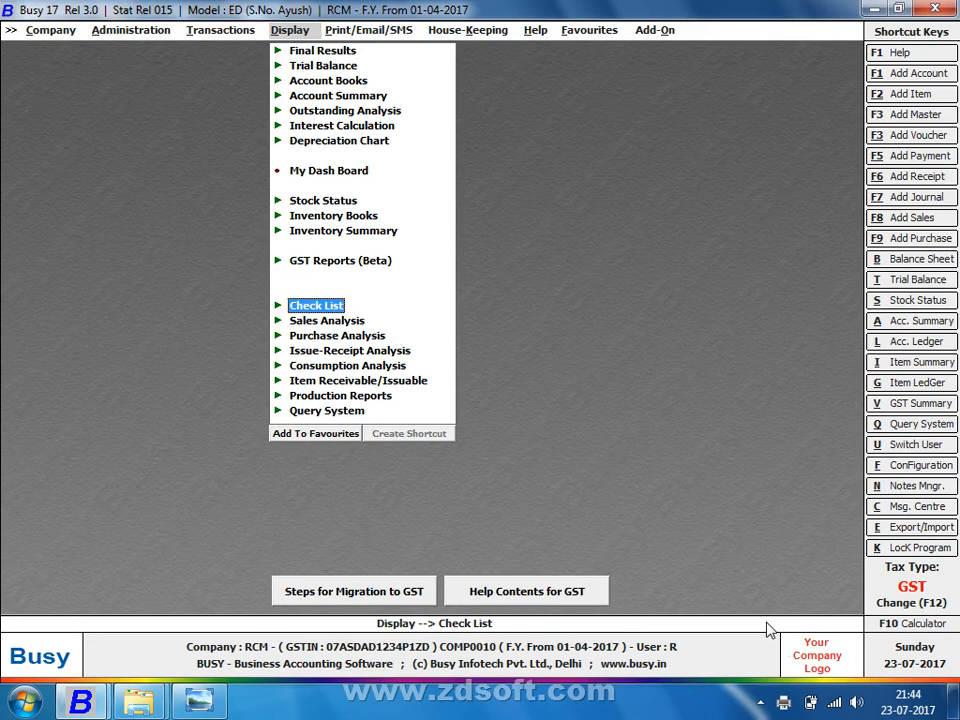
pyautogui.press('Return')
pyautogui.press('Return')
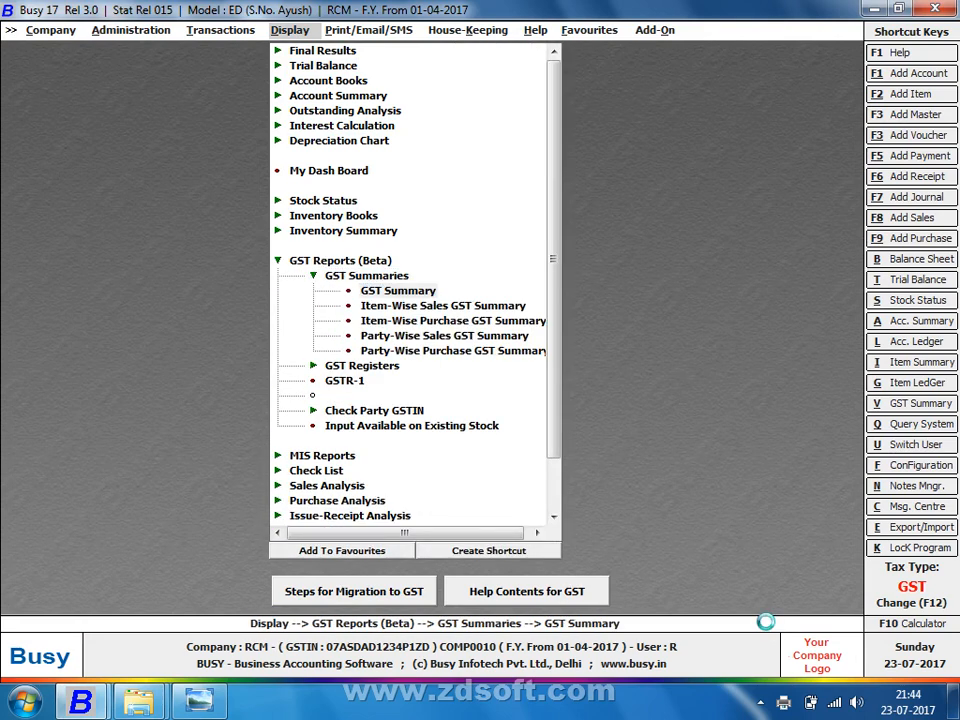
pyautogui.press('Return')
pyautogui.press('Return')
pyautogui.press('Return')
pyautogui.press('Return')
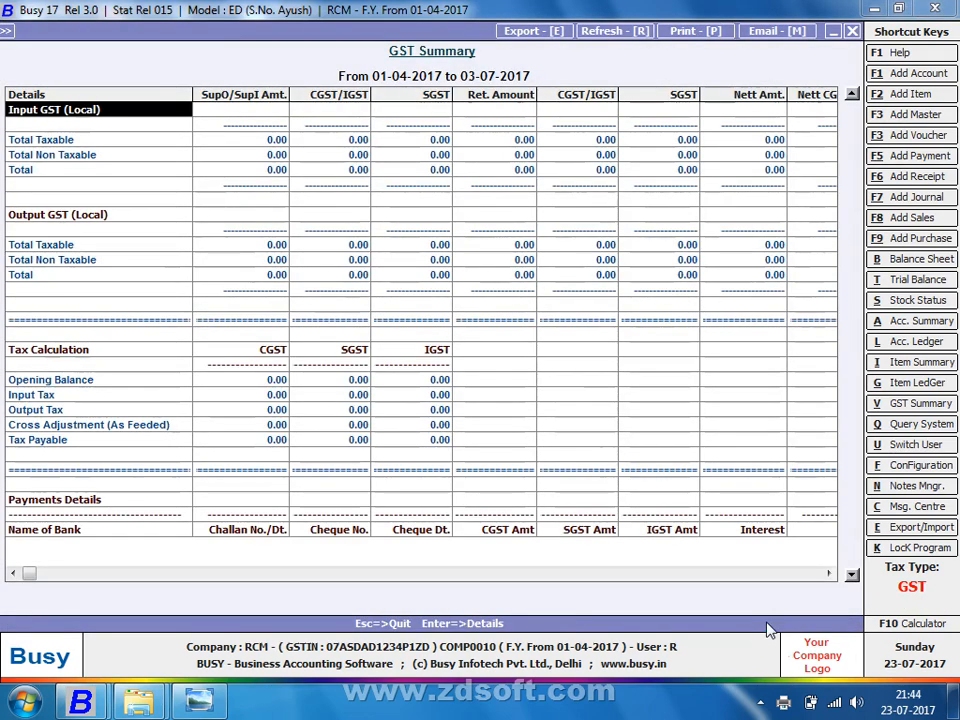
# Step: Scroll through the Output GST, payment details and Final Tax Calculation sections, then close the report
pyautogui.press('Down')
pyautogui.press('Down')
pyautogui.press('Down')
pyautogui.press('Down')
pyautogui.press('Down')
pyautogui.press('Down')
pyautogui.press('Down')
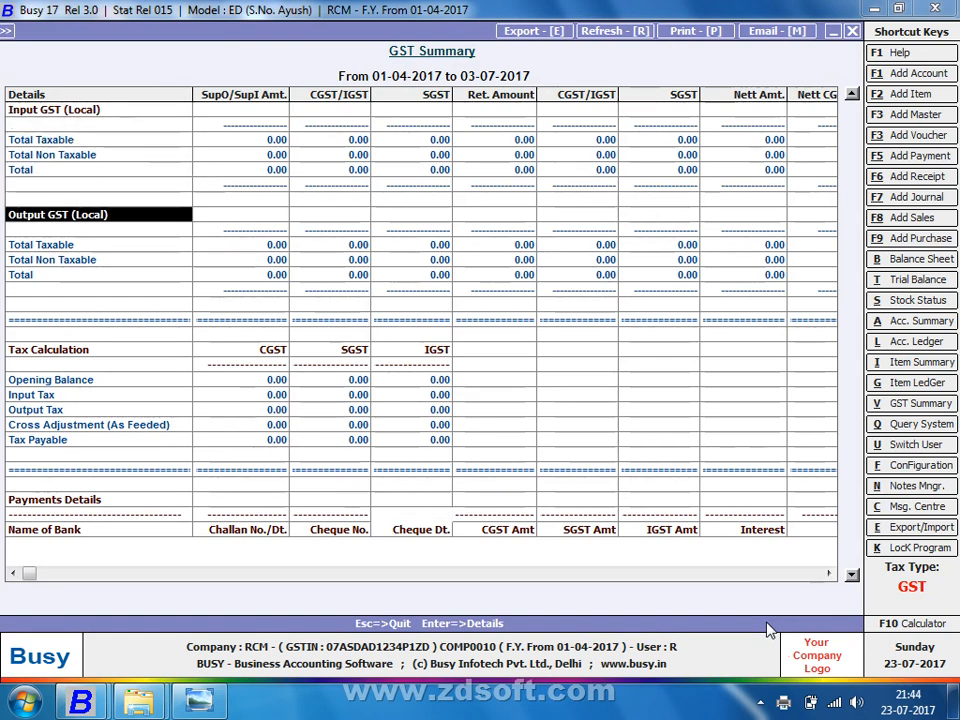
pyautogui.press('Down')
pyautogui.press('Down')
pyautogui.press('Down')
pyautogui.press('Down')
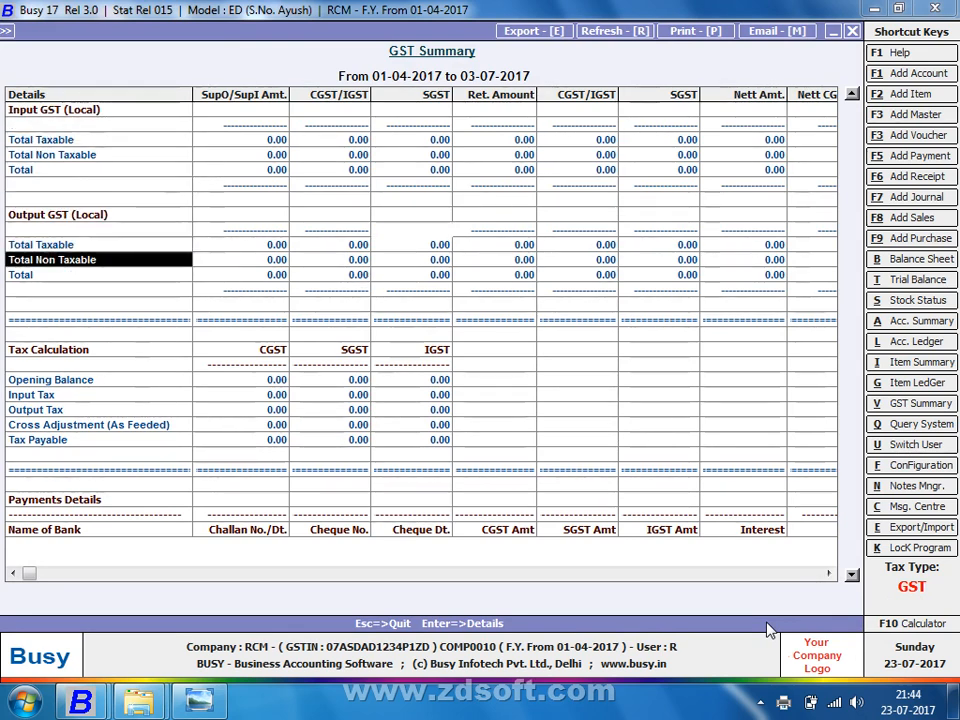
pyautogui.press('Down')
pyautogui.press('Down')
pyautogui.press('Down')
pyautogui.press('Down')
pyautogui.press('Down')
pyautogui.press('Down')
pyautogui.press('Down')
pyautogui.press('Down')
pyautogui.press('Down')
pyautogui.press('Down')
pyautogui.press('Down')
pyautogui.press('Down')
pyautogui.press('Down')
pyautogui.press('Down')
pyautogui.press('Down')
pyautogui.press('Down')
pyautogui.press('Down')
pyautogui.press('Down')
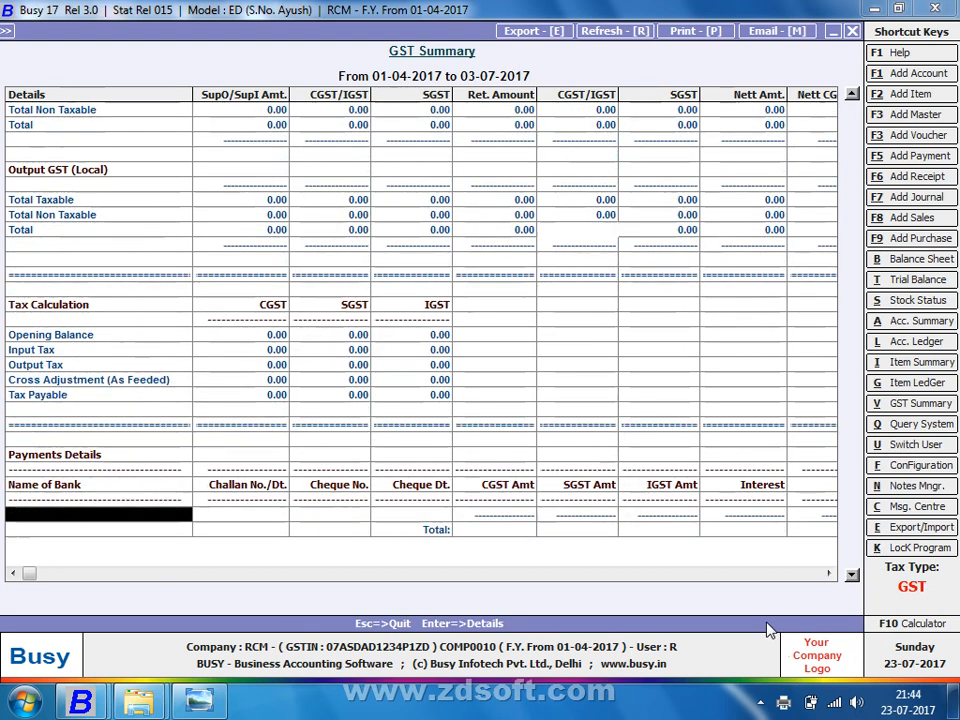
pyautogui.press('Down')
pyautogui.press('Down')
pyautogui.press('Down')
pyautogui.press('Down')
pyautogui.press('Down')
pyautogui.press('Down')
pyautogui.press('Down')
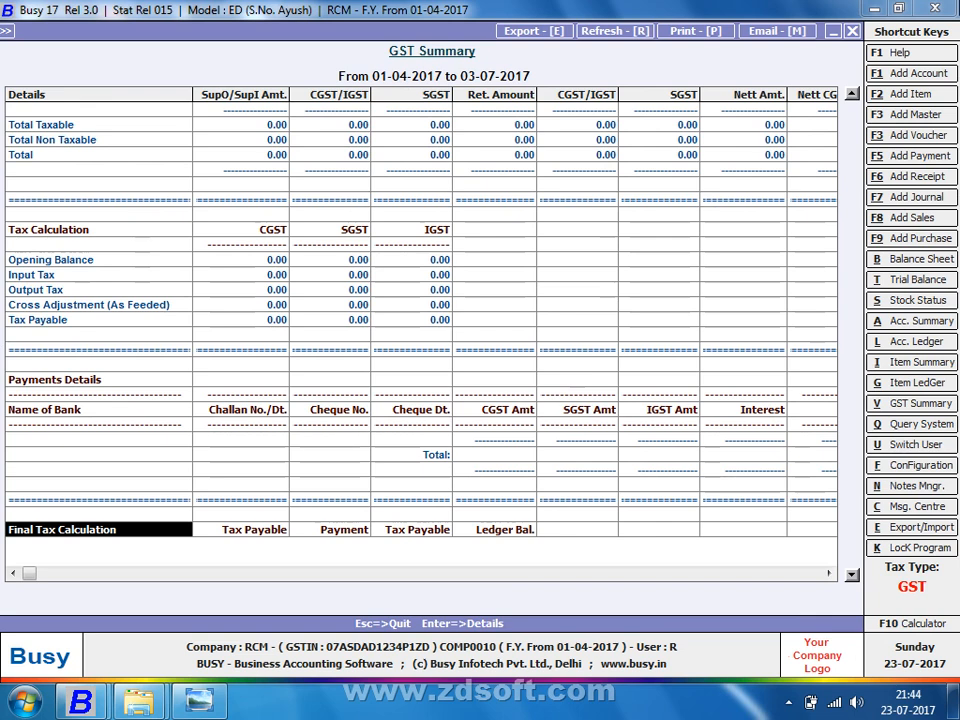
pyautogui.press('Down')
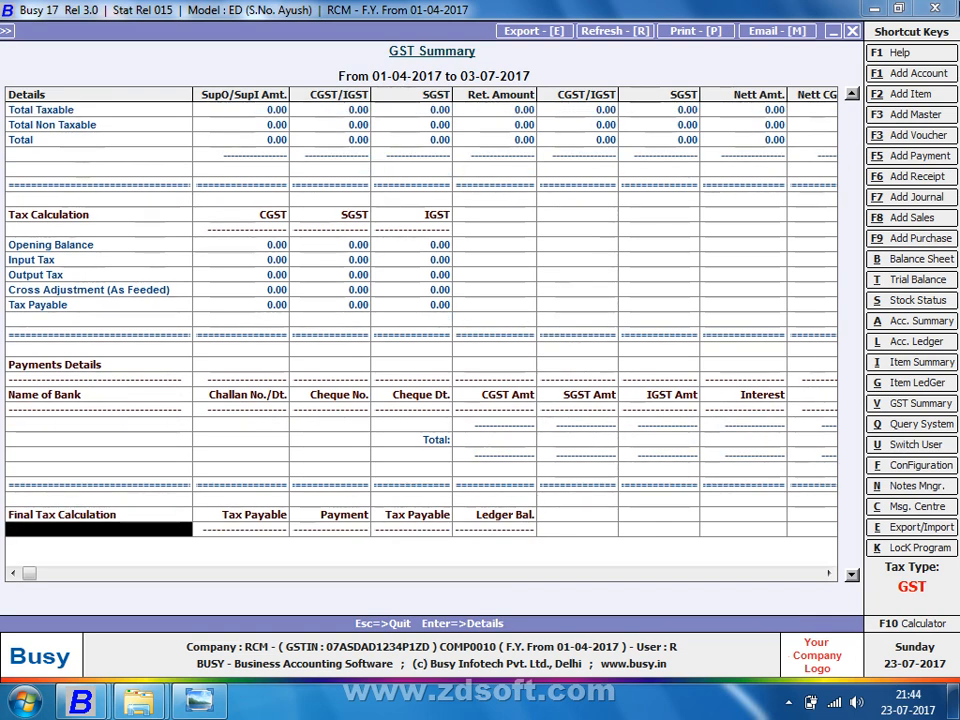
pyautogui.press('Up')
pyautogui.press('Up')
pyautogui.press('Up')
pyautogui.press('Up')
pyautogui.press('Up')
pyautogui.press('Up')
pyautogui.press('Up')
pyautogui.press('Up')
pyautogui.press('Up')
pyautogui.press('Up')
pyautogui.press('Up')
pyautogui.press('Up')
pyautogui.press('Up')
pyautogui.press('Up')
pyautogui.press('Up')
pyautogui.press('Up')
pyautogui.press('Up')
pyautogui.press('Up')
pyautogui.press('Up')
pyautogui.press('Up')
pyautogui.press('Up')
pyautogui.press('Up')
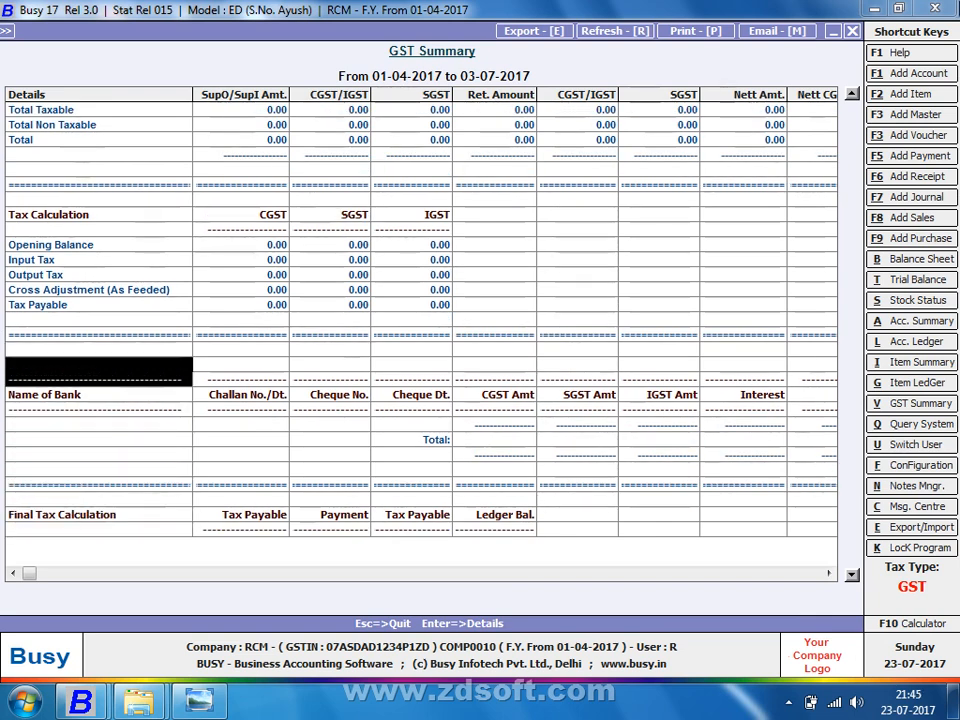
pyautogui.press('Up')
pyautogui.press('Up')
pyautogui.press('Up')
pyautogui.press('Up')
pyautogui.press('Up')
pyautogui.press('Up')
pyautogui.press('Up')
pyautogui.press('Up')
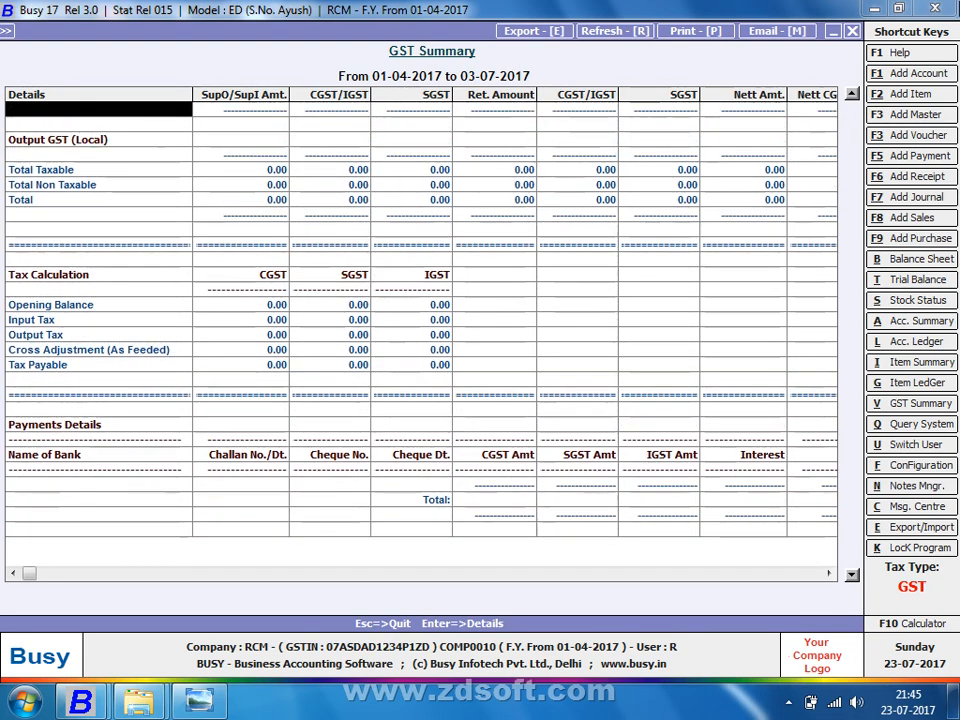
pyautogui.press('Escape')
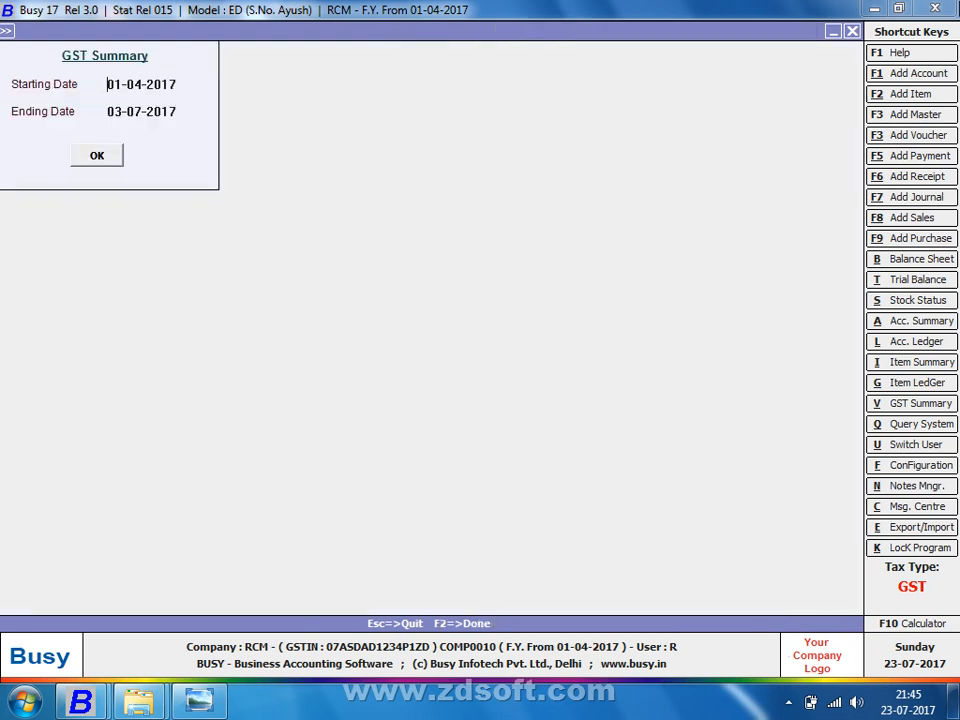
# Step: Display the journal voucher list to confirm the 02-07-2017 RCM journal, 720 each side
pyautogui.press('Escape')
pyautogui.press('Escape')
pyautogui.press('Left')
pyautogui.press('Down')
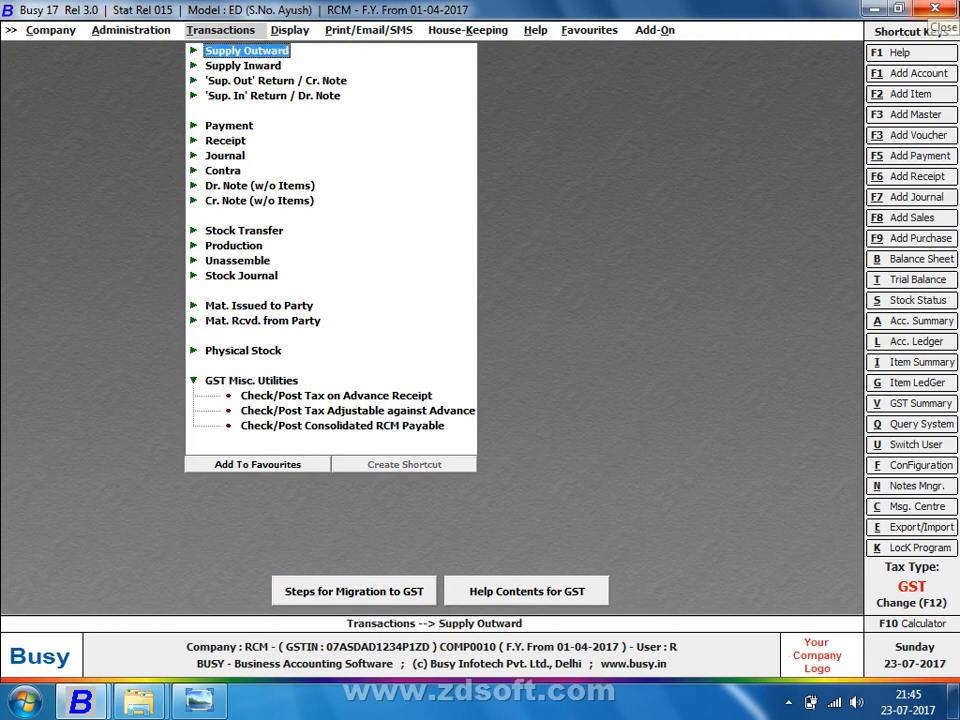
pyautogui.press('Up')
pyautogui.press('Down')
pyautogui.press('Down')
pyautogui.press('Down')
pyautogui.press('Down')
pyautogui.press('Down')
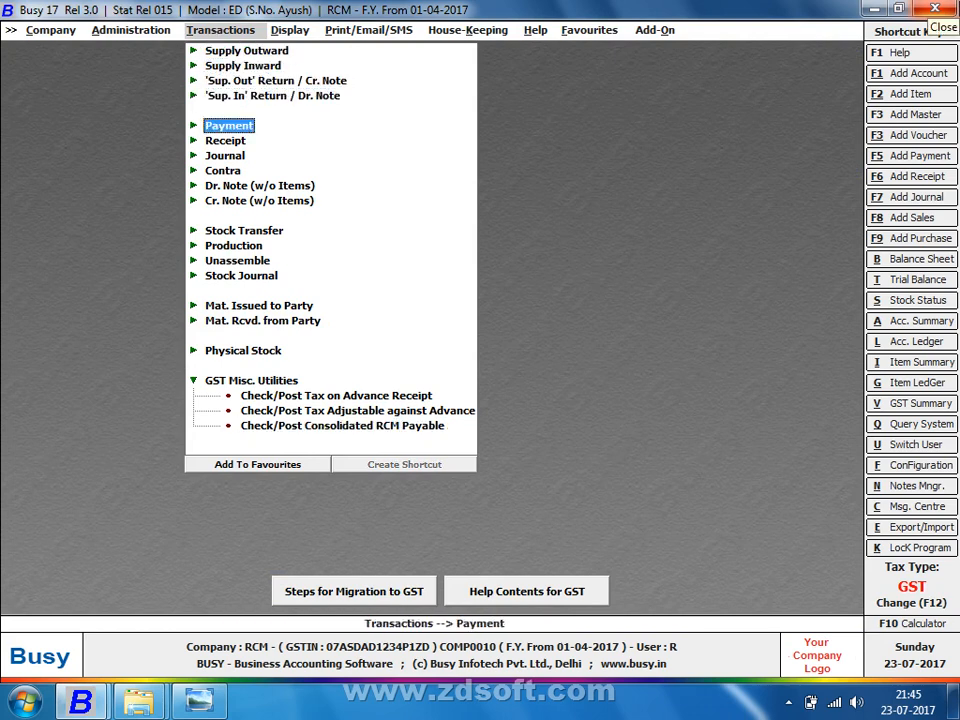
pyautogui.press('Down')
pyautogui.press('Down')
pyautogui.press('Return')
pyautogui.press('Down')
pyautogui.press('Down')
pyautogui.press('Return')
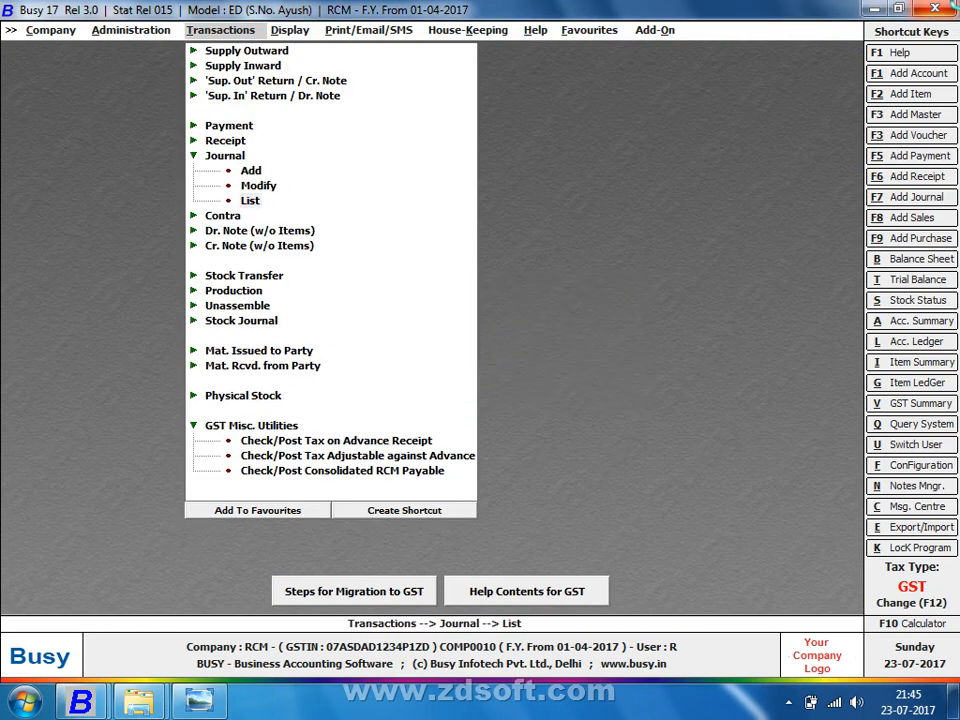
pyautogui.press('Return')
pyautogui.press('Return')
pyautogui.press('Return')
pyautogui.press('Return')
pyautogui.press('Return')
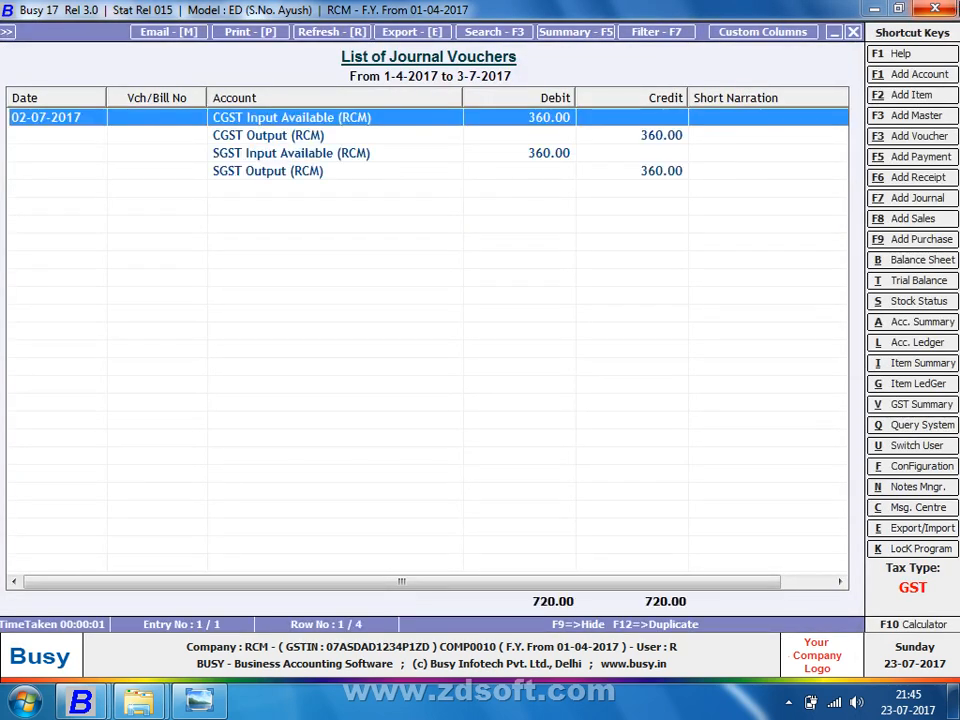
# Step: Close the journal list and move to Check/Post Consolidated RCM Payable
pyautogui.press('Escape')
pyautogui.press('Escape')
pyautogui.press('Escape')
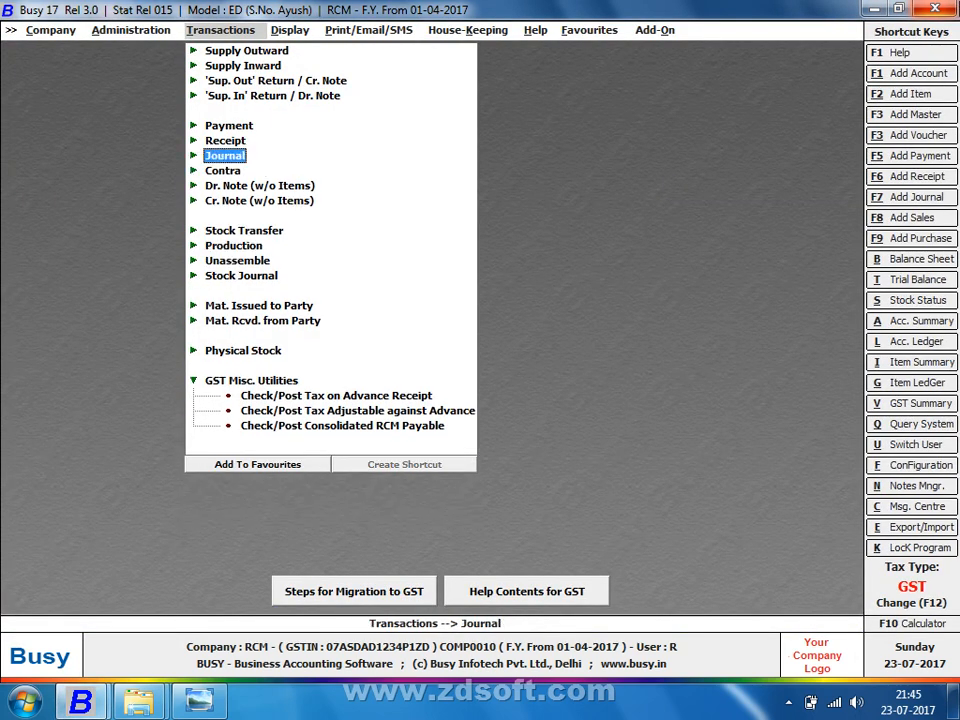
pyautogui.press('Down')
pyautogui.press('Down')
pyautogui.press('Down')
pyautogui.press('Down')
pyautogui.press('Down')
pyautogui.press('Down')
pyautogui.press('Down')
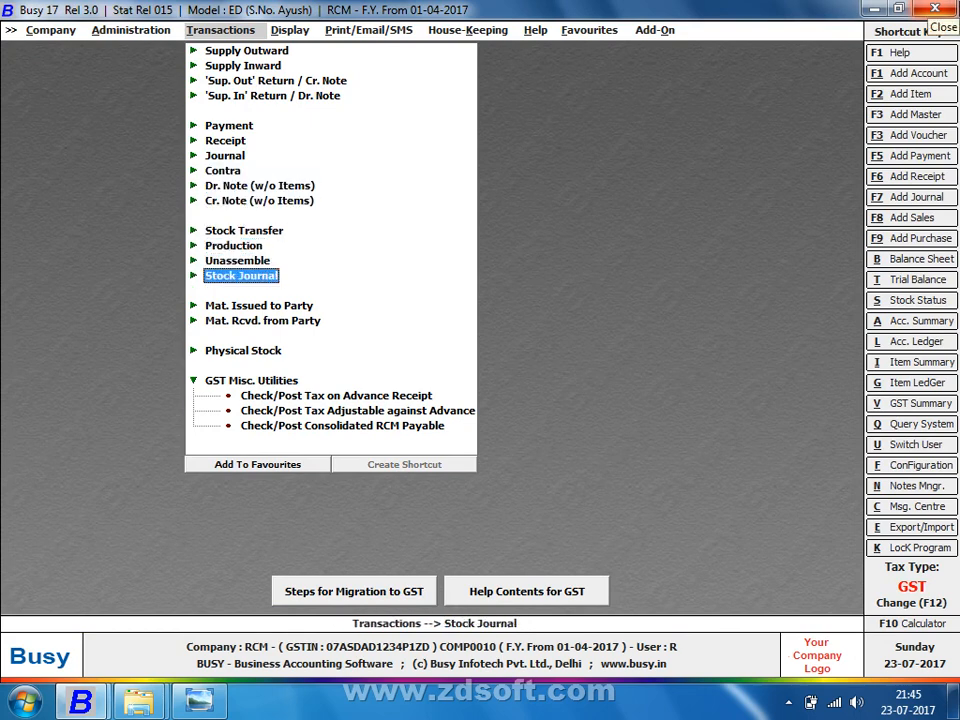
pyautogui.press('Down')
pyautogui.press('Down')
pyautogui.press('Down')
pyautogui.press('Down')
pyautogui.press('Down')
pyautogui.press('Down')
pyautogui.press('Down')
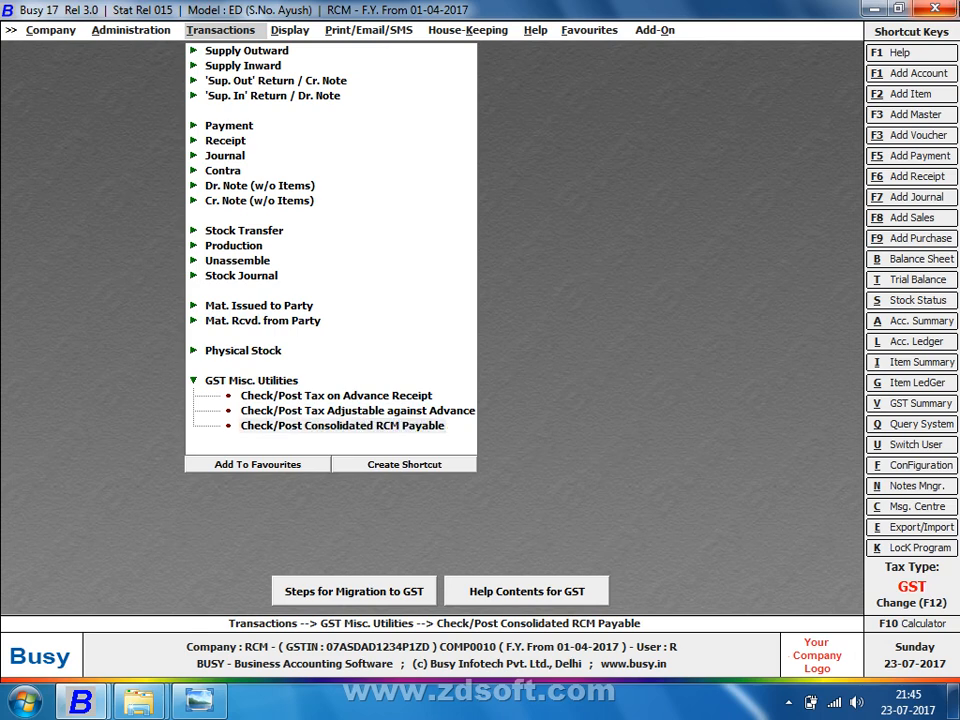
# Step: Run the Check/Post Consolidated RCM Payable report starting from 03-07-2017
pyautogui.press('Return')
pyautogui.write('23-7')
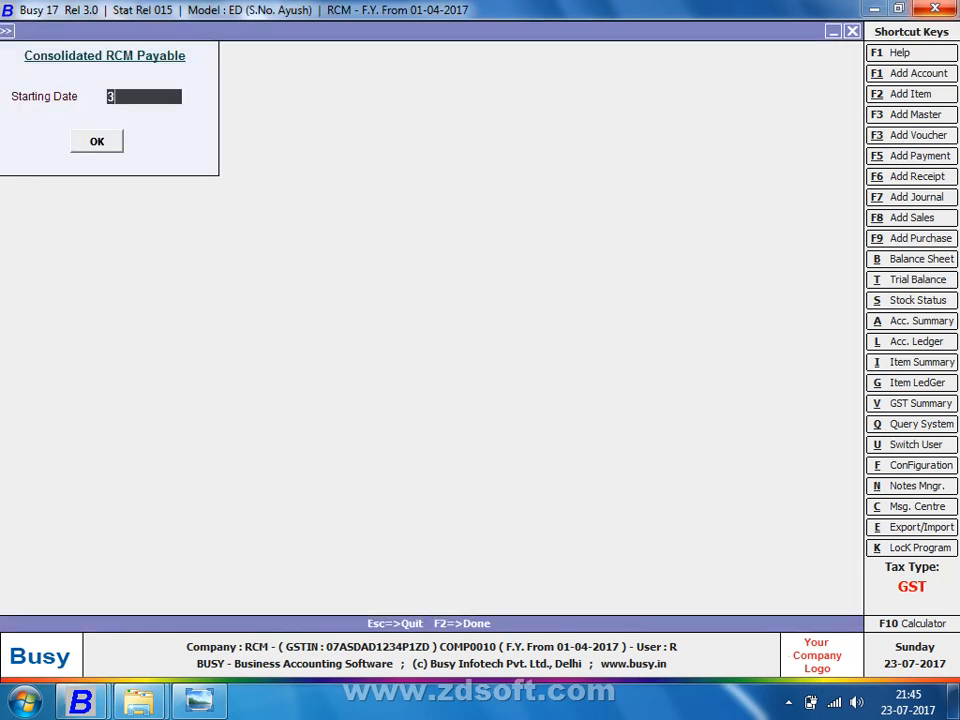
pyautogui.press('Return')
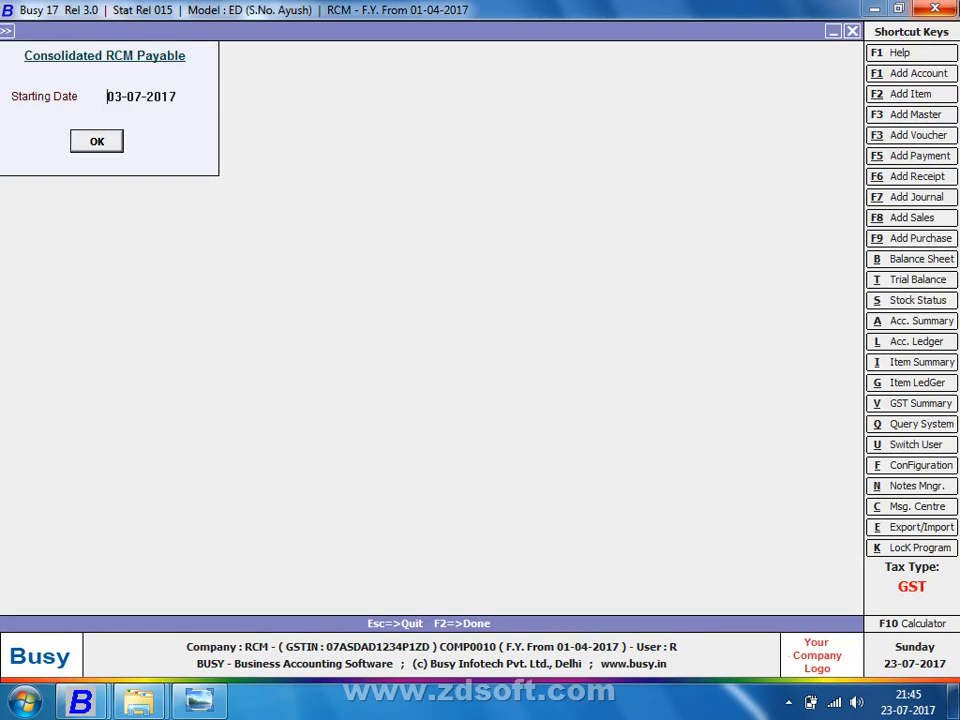
pyautogui.press('Return')
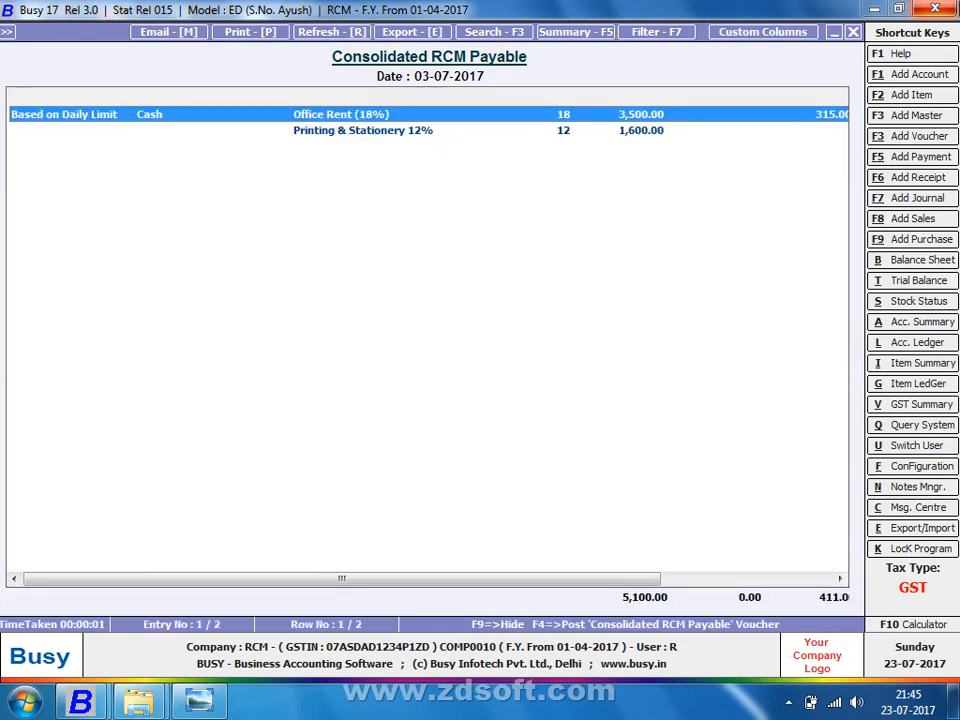
# Step: Scroll right to the SGST and ITC Eligibility columns, then begin posting the consolidated RCM payable voucher
pyautogui.press('Right')
pyautogui.press('Right')
pyautogui.press('Right')
pyautogui.press('Right')
pyautogui.press('Right')
pyautogui.press('Right')
pyautogui.press('Right')
pyautogui.press('Right')
pyautogui.press('Right')
pyautogui.press('Right')
pyautogui.press('Right')
pyautogui.press('Right')
pyautogui.press('Right')
pyautogui.press('Right')
pyautogui.press('Right')
pyautogui.press('Right')
pyautogui.press('Right')
pyautogui.press('Right')
pyautogui.press('Right')
pyautogui.press('Right')
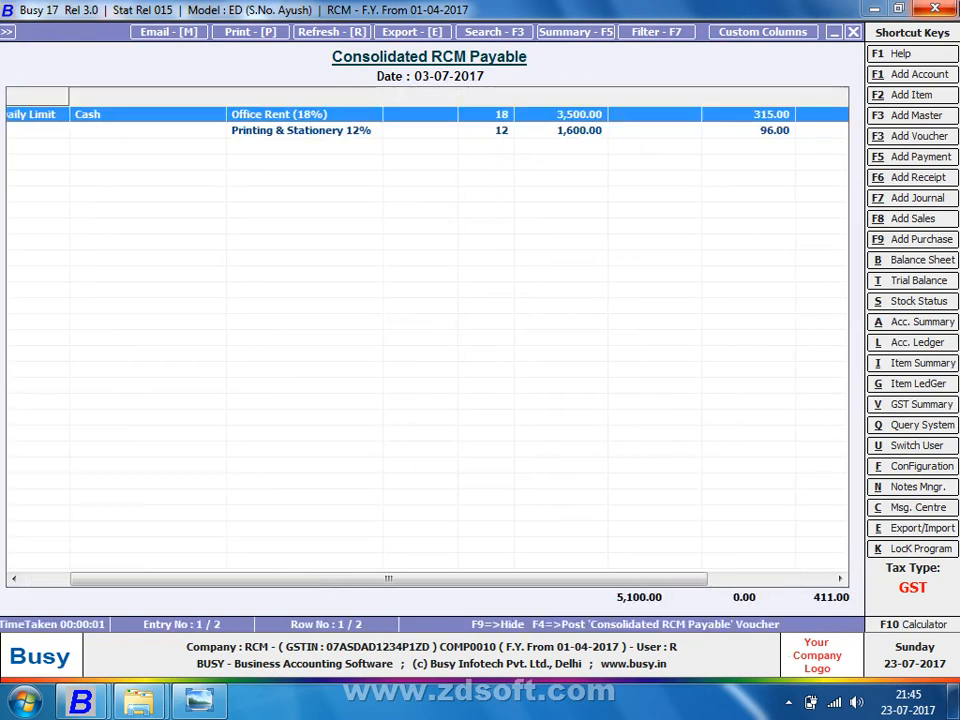
pyautogui.press('Right')
pyautogui.press('Right')
pyautogui.press('Right')
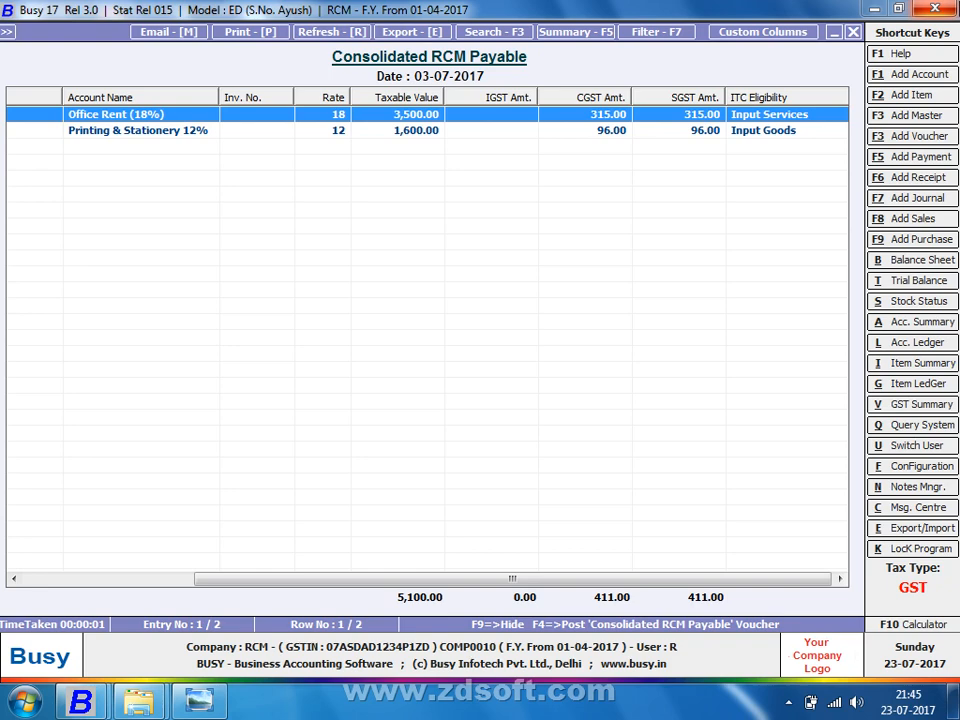
pyautogui.press('F4')
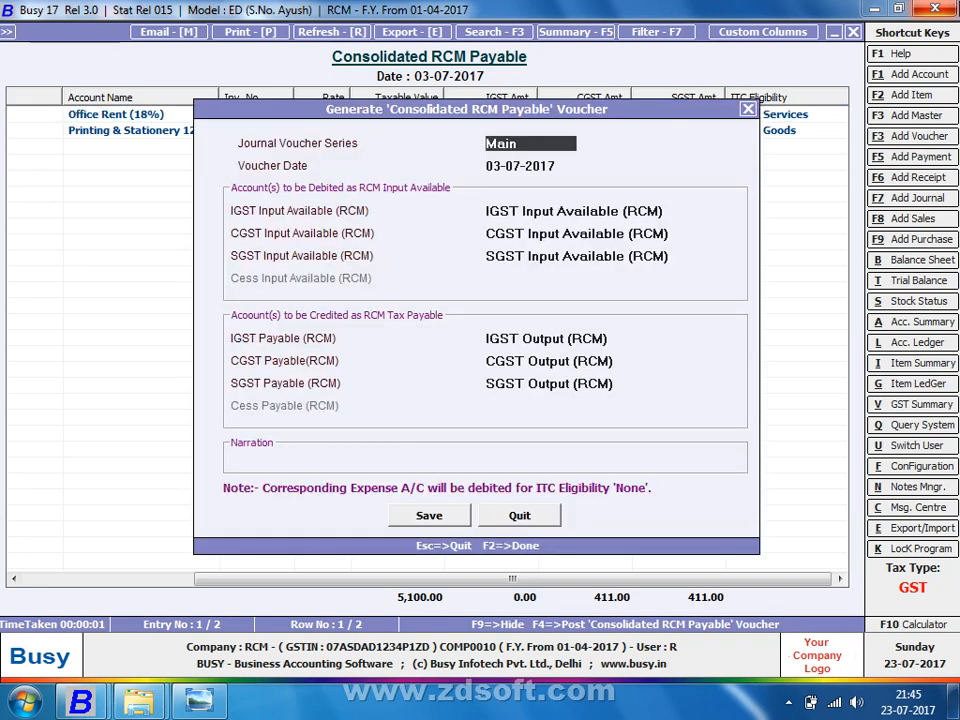
# Step: Generate and save the 03-07-2017 journal with the default RCM accounts, 411 CGST and 411 SGST
pyautogui.press('Return')
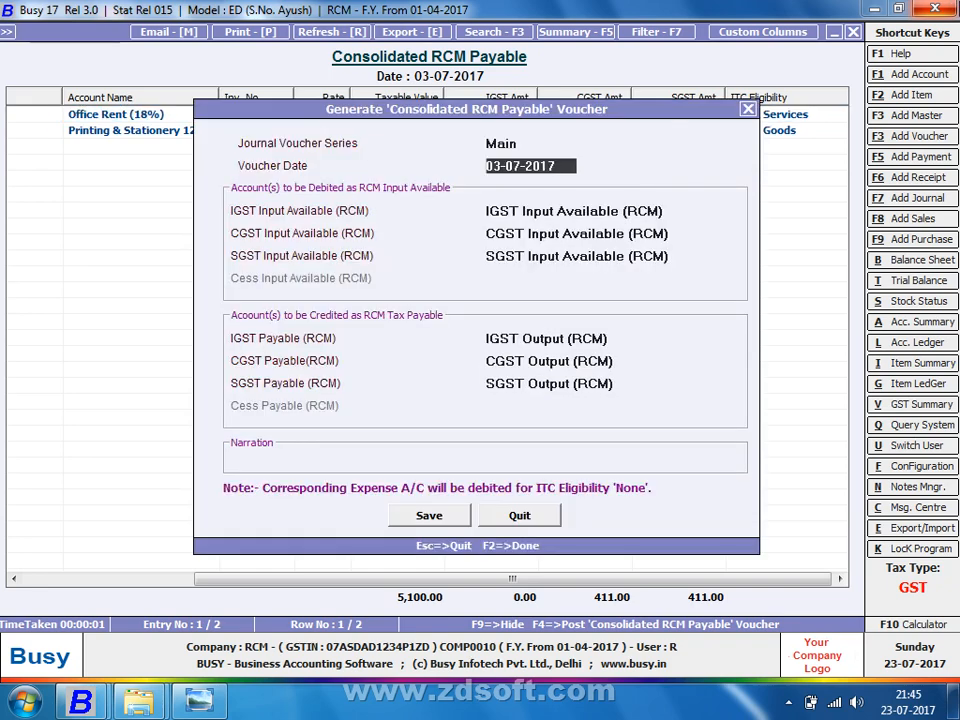
pyautogui.press('Return')
pyautogui.press('Return')
pyautogui.press('Return')
pyautogui.press('Return')
pyautogui.press('Return')
pyautogui.press('Return')
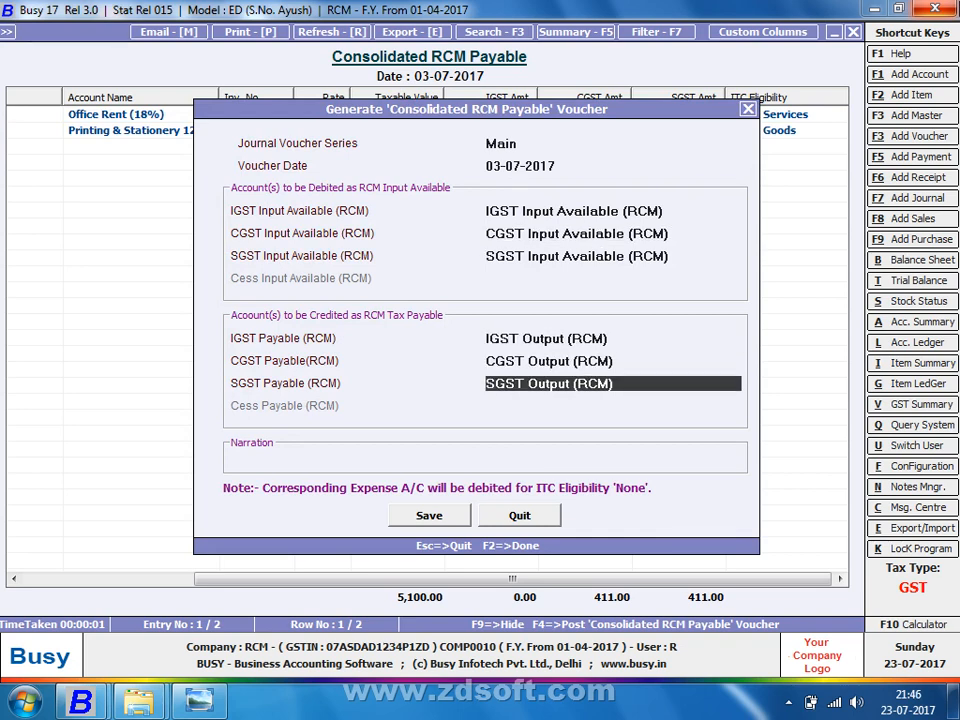
pyautogui.press('Return')
pyautogui.press('Return')
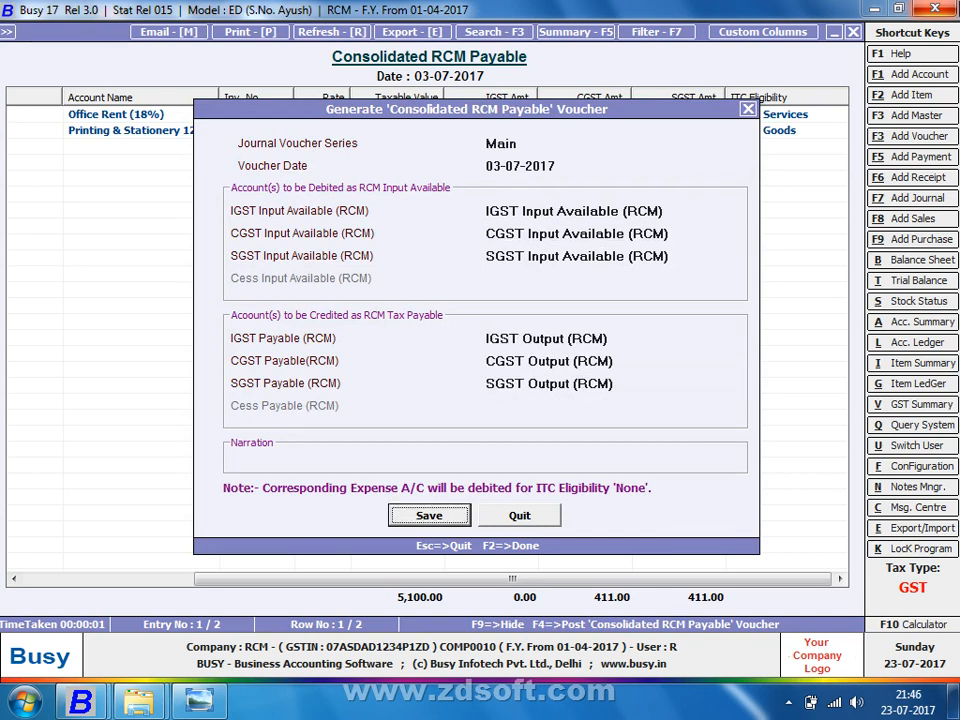
pyautogui.press('Return')
pyautogui.press('Return')
pyautogui.press('Return')
pyautogui.press('Return')
pyautogui.press('Return')
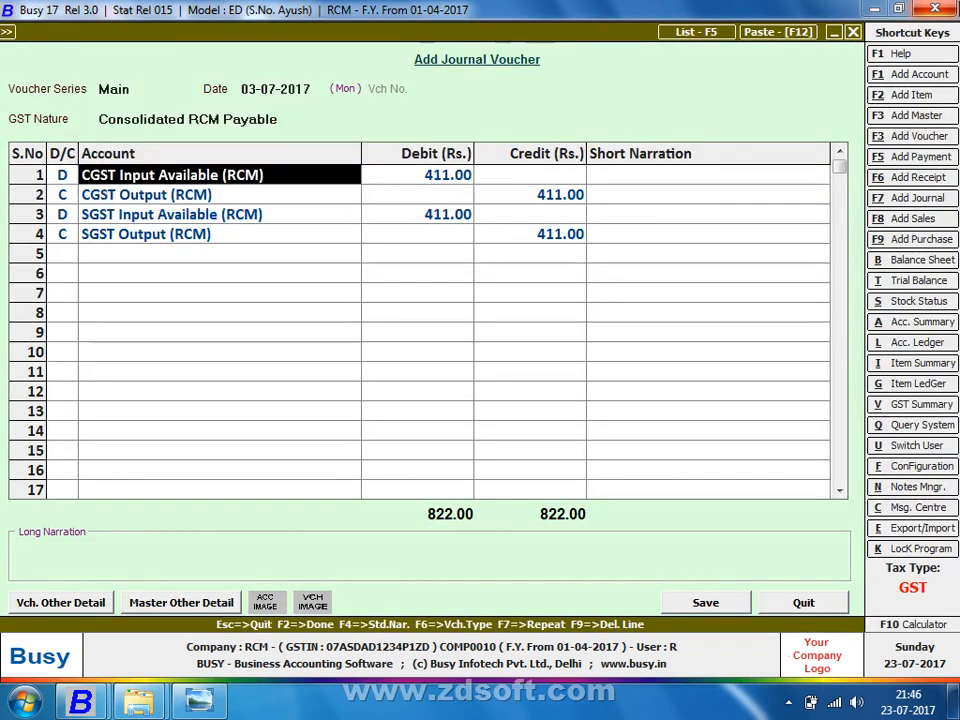
pyautogui.press('Return')
pyautogui.press('Return')
pyautogui.press('Return')
pyautogui.press('Return')
pyautogui.press('Return')
pyautogui.press('Return')
pyautogui.press('Return')
pyautogui.press('Return')
pyautogui.press('Return')
pyautogui.press('Return')
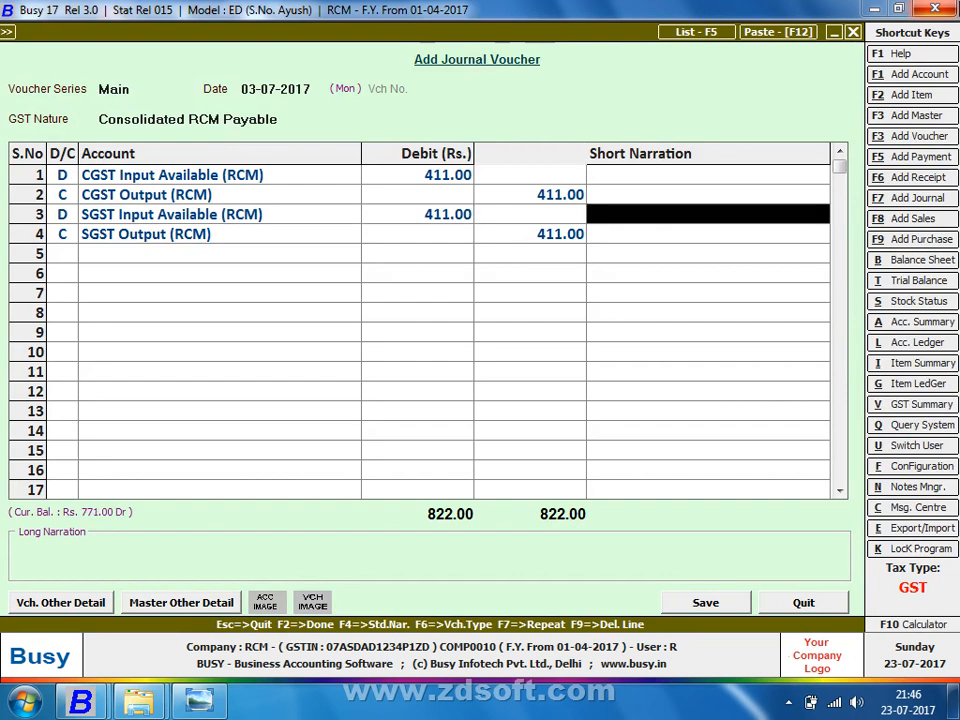
pyautogui.press('Return')
pyautogui.press('Return')
pyautogui.press('Return')
pyautogui.press('Return')
pyautogui.press('Return')
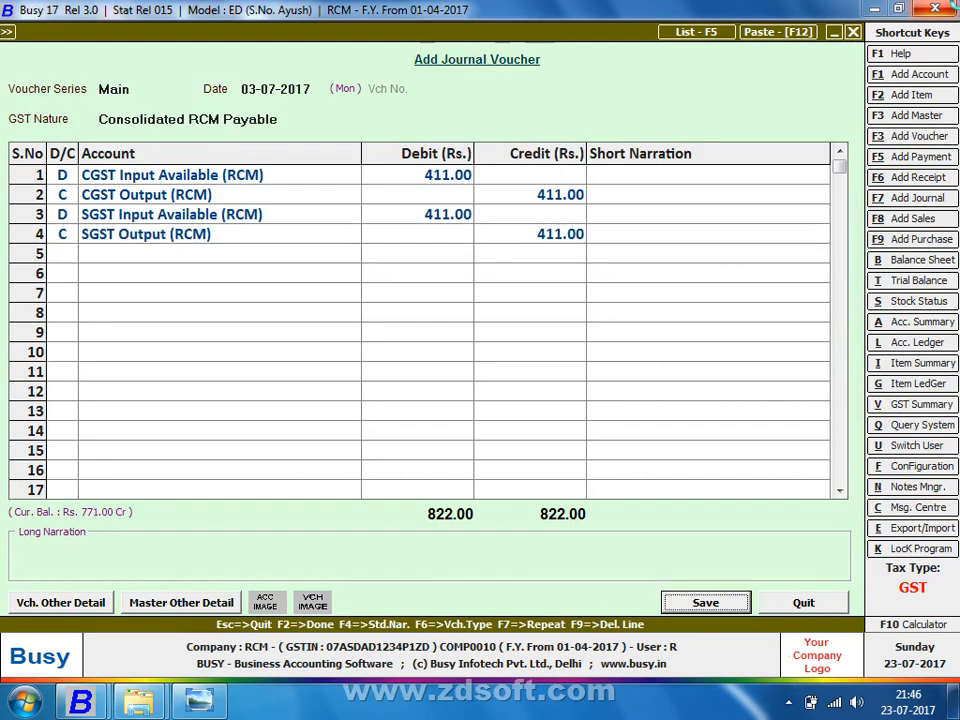
pyautogui.press('Return')
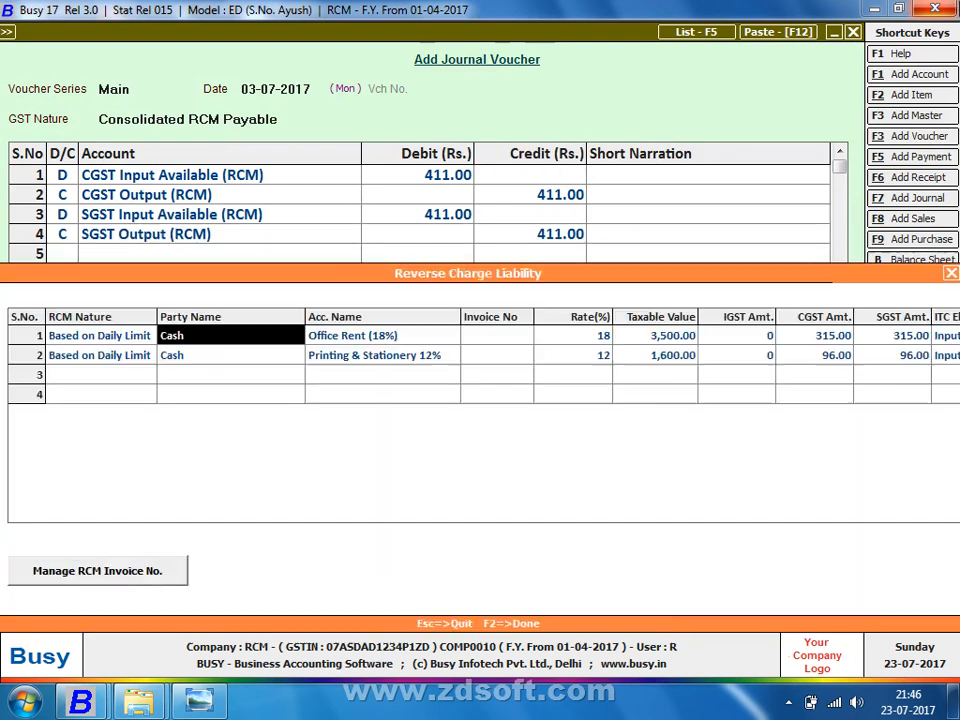
# Step: Assign RCM invoice number 03-Jul/1 to both liability rows and save the reverse charge details
pyautogui.press('Return')
pyautogui.press('Return')
pyautogui.press('Return')
pyautogui.press('Return')
pyautogui.press('Return')
pyautogui.press('Return')
pyautogui.press('Return')
pyautogui.press('Return')
pyautogui.press('Return')
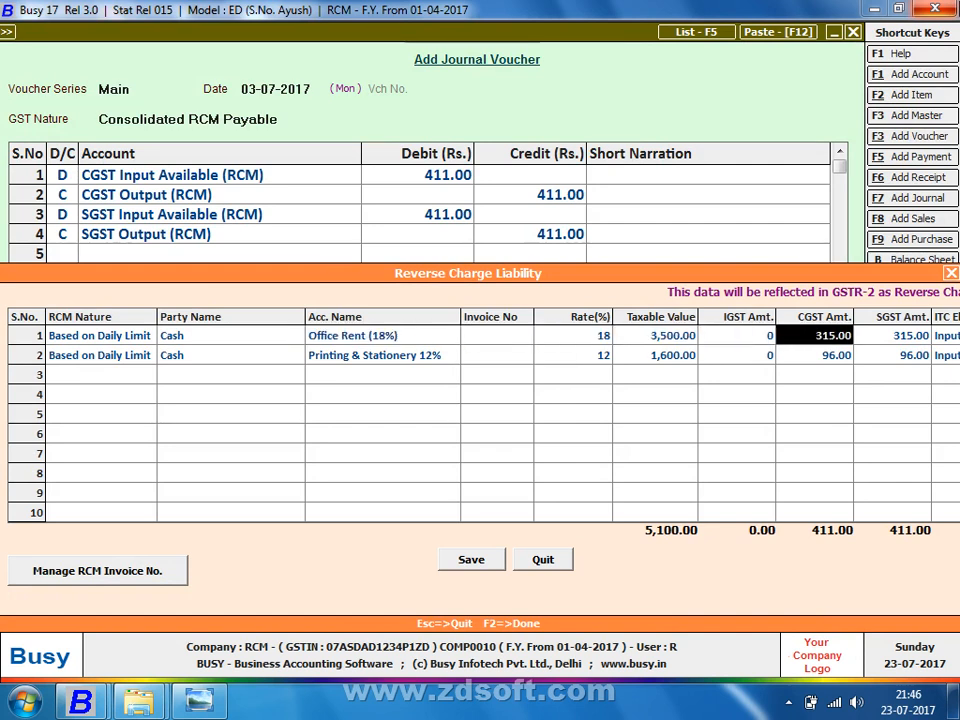
pyautogui.press('F2')
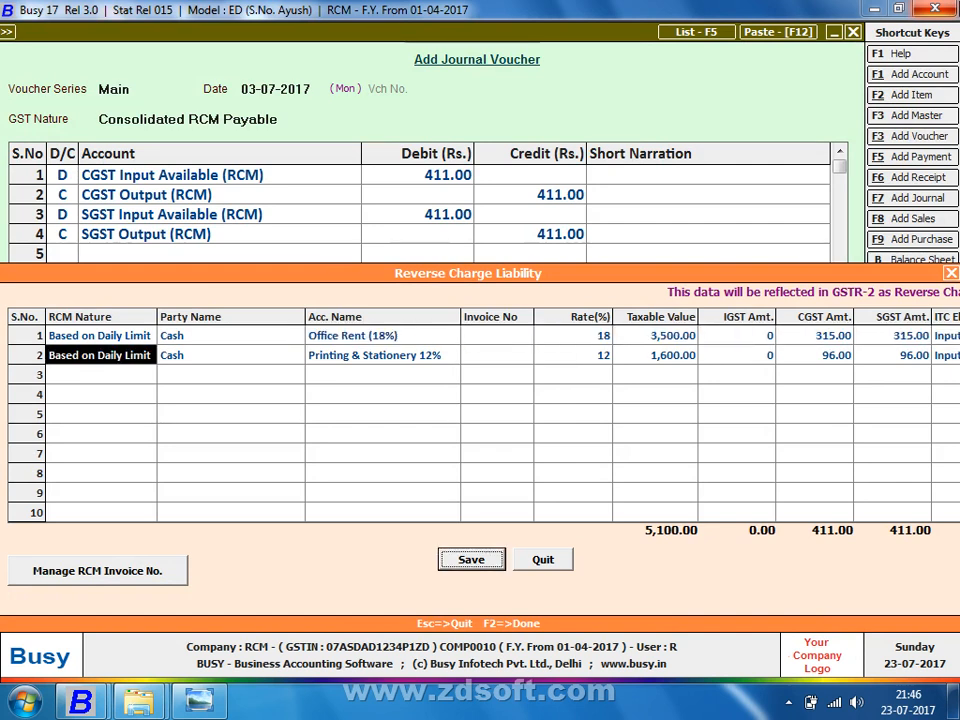
pyautogui.press('Tab')
pyautogui.press('Tab')
pyautogui.press('Return')
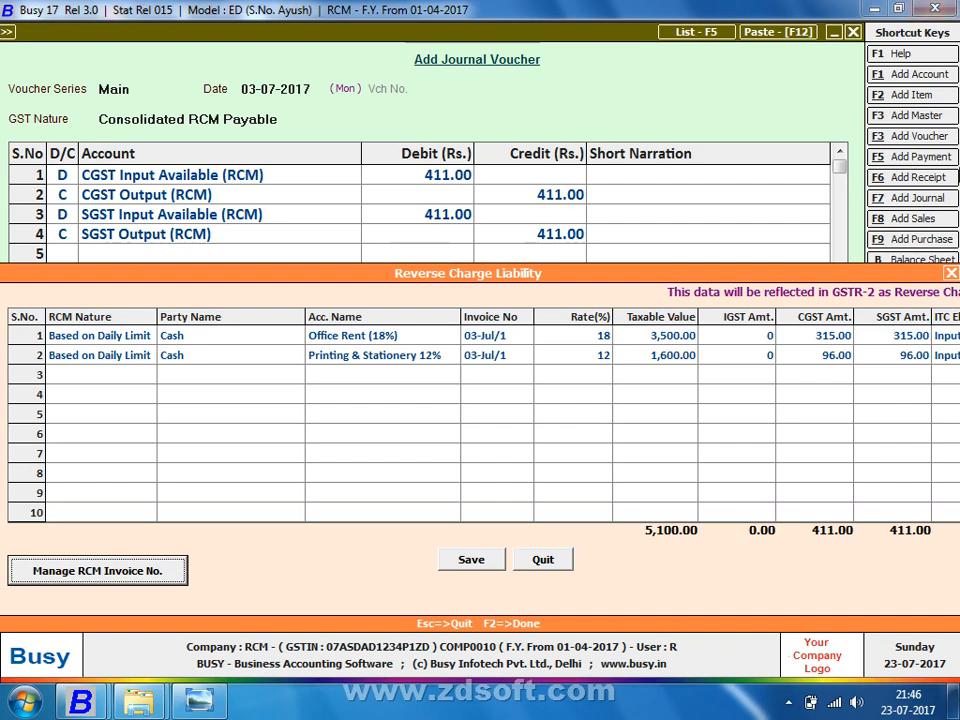
pyautogui.click(471, 560)
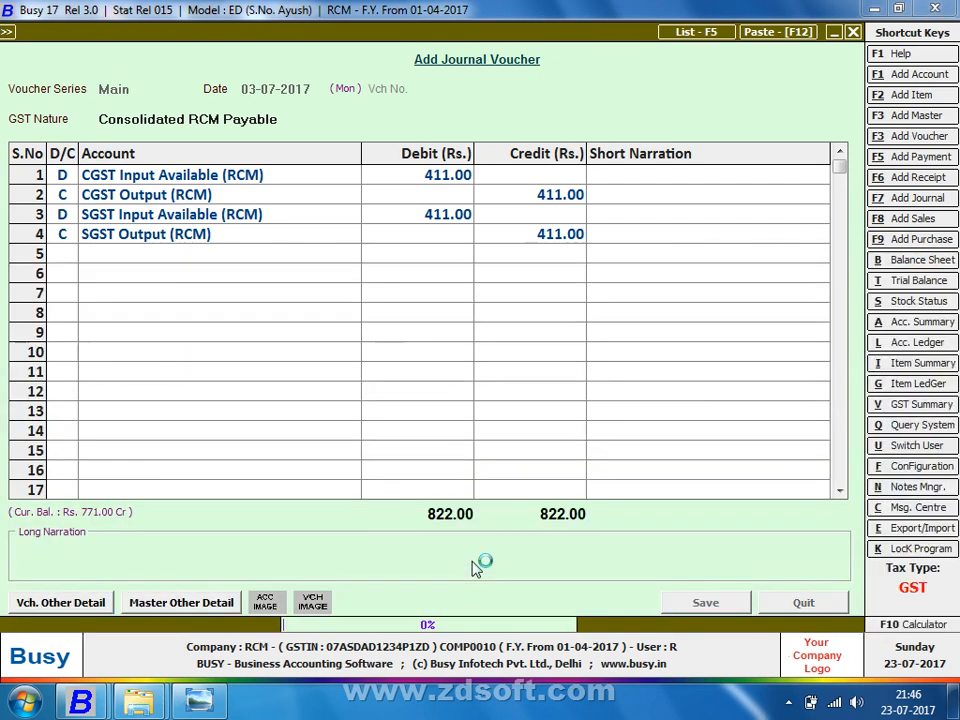
# Step: Skip printing the RCM tax invoice and exit the Consolidated RCM Payable report
pyautogui.press('Right')
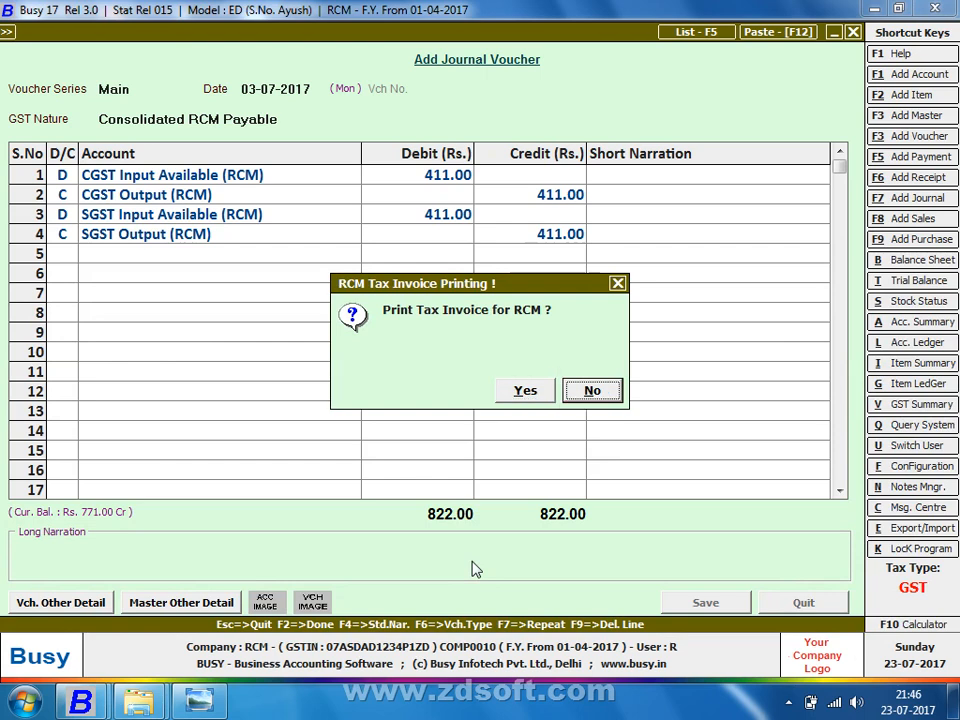
pyautogui.press('Return')
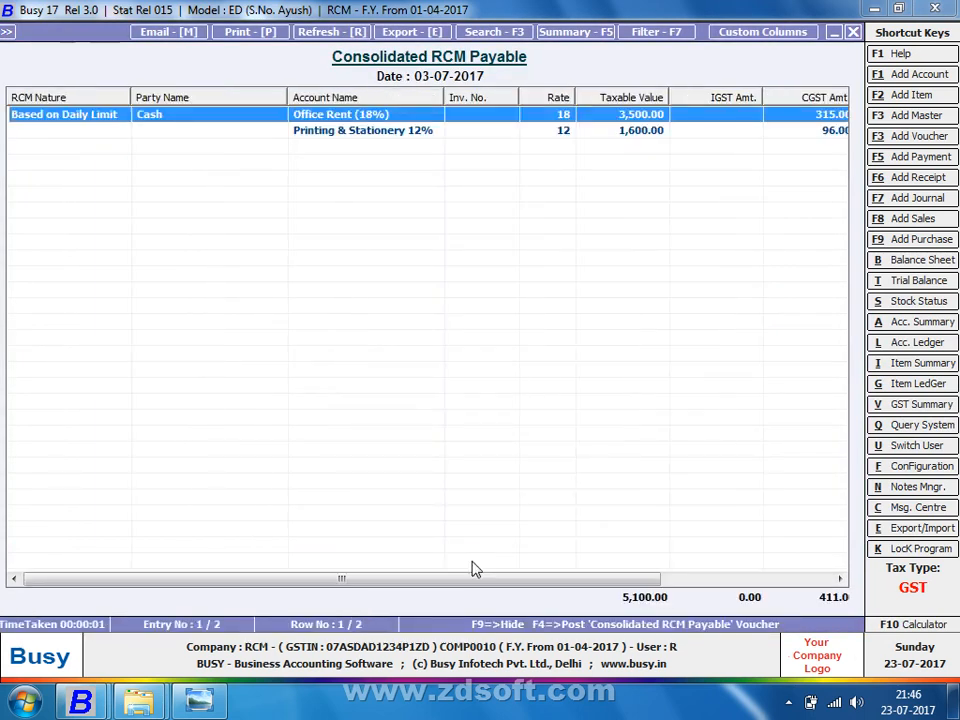
pyautogui.press('Escape')
pyautogui.press('Escape')
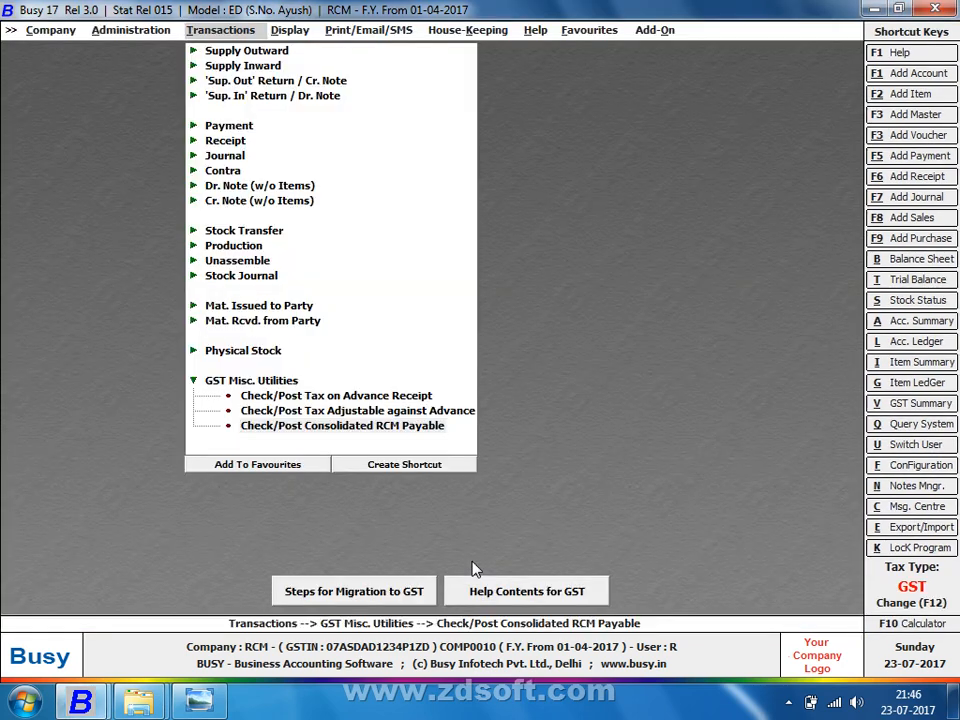
pyautogui.press('Escape')
# Step: Open the GSTR-1 report under Display's GST reports
pyautogui.press('Up')
pyautogui.press('Up')
pyautogui.press('Up')
pyautogui.press('Up')
pyautogui.press('Up')
pyautogui.press('Up')
pyautogui.press('Up')
pyautogui.press('Up')
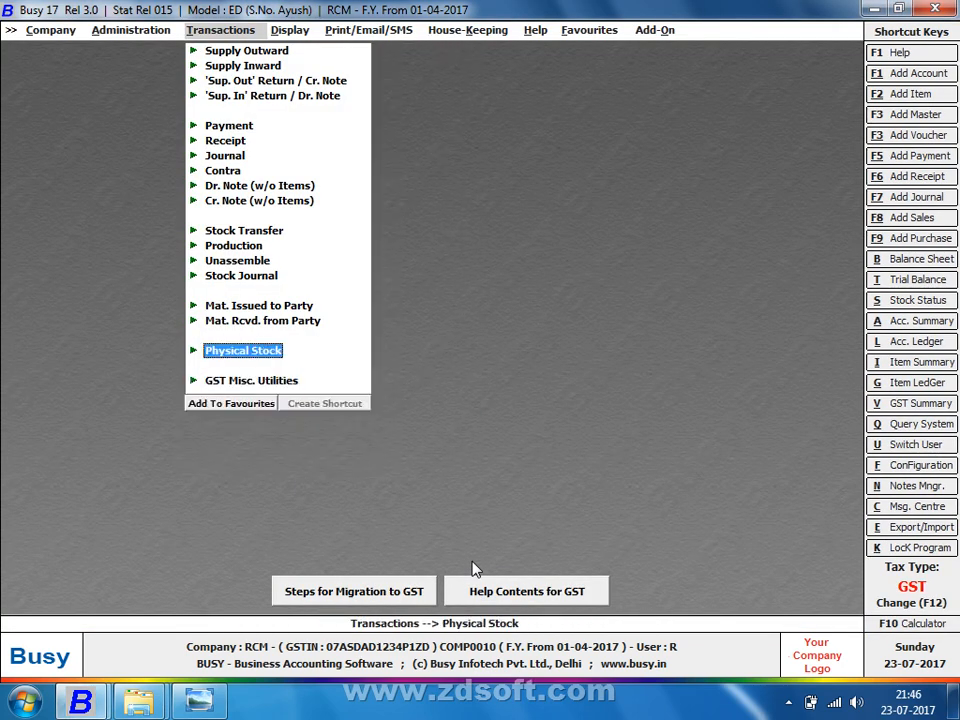
pyautogui.press('Right')
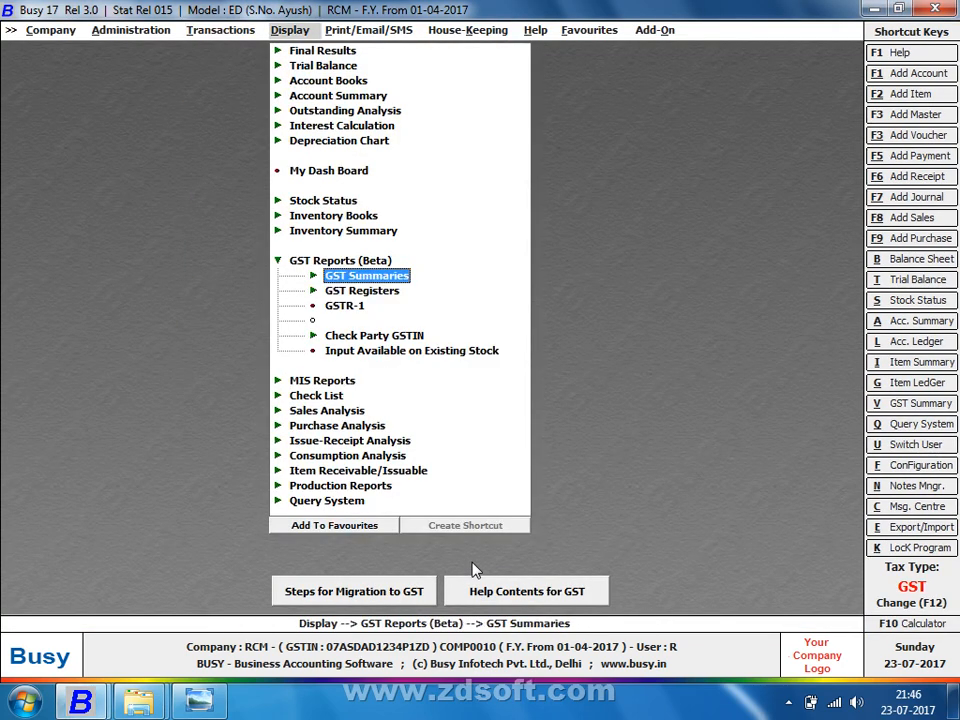
pyautogui.press('Down')
pyautogui.press('Down')
pyautogui.press('Return')
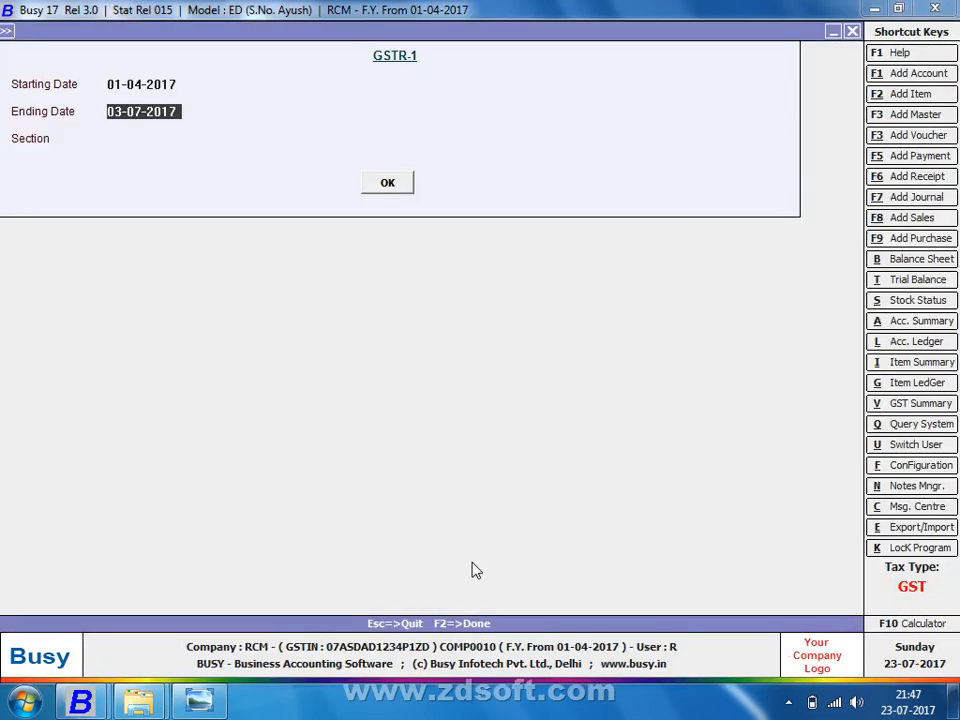
# Step: Keep ending date 03-07-2017 and open GSTR-1 section 4A, taxable outward supplies
pyautogui.press('Return')
pyautogui.press('Down')
pyautogui.press('Down')
pyautogui.press('Down')
pyautogui.press('Down')
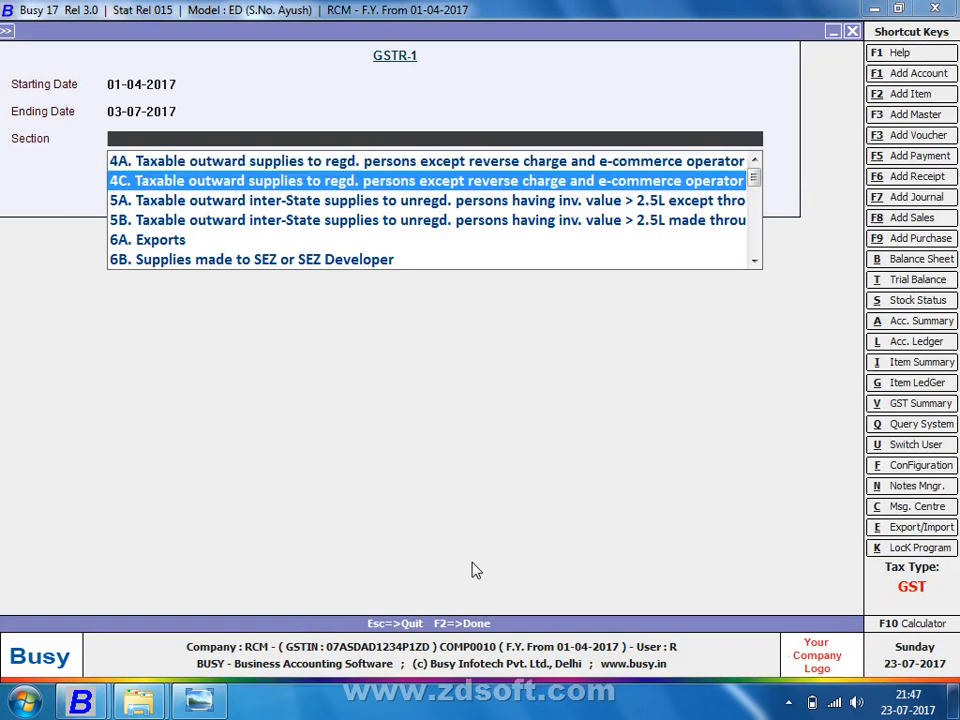
pyautogui.press('Down')
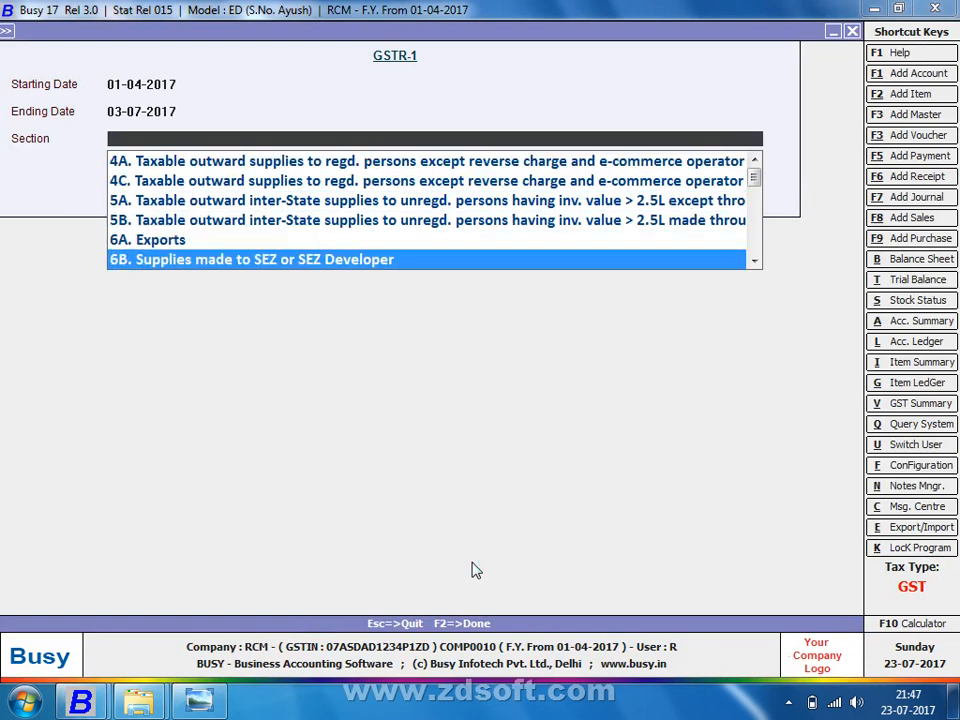
pyautogui.press('Down')
pyautogui.press('Down')
pyautogui.press('Down')
pyautogui.press('Down')
pyautogui.press('Down')
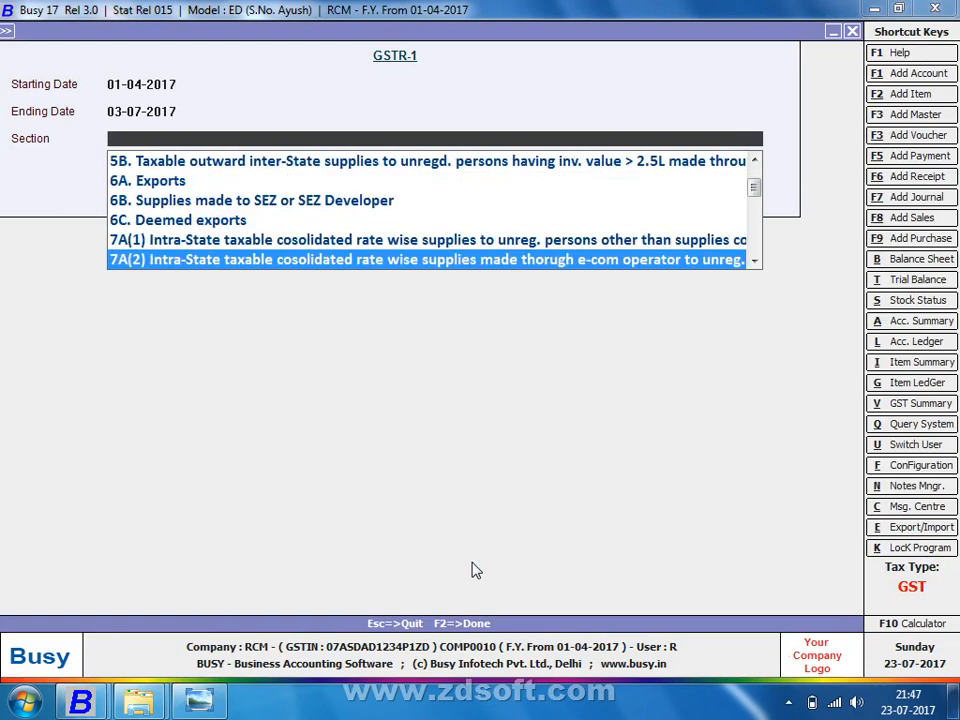
pyautogui.press('Down')
pyautogui.press('Down')
pyautogui.press('Down')
pyautogui.press('Down')
pyautogui.press('Down')
pyautogui.press('Down')
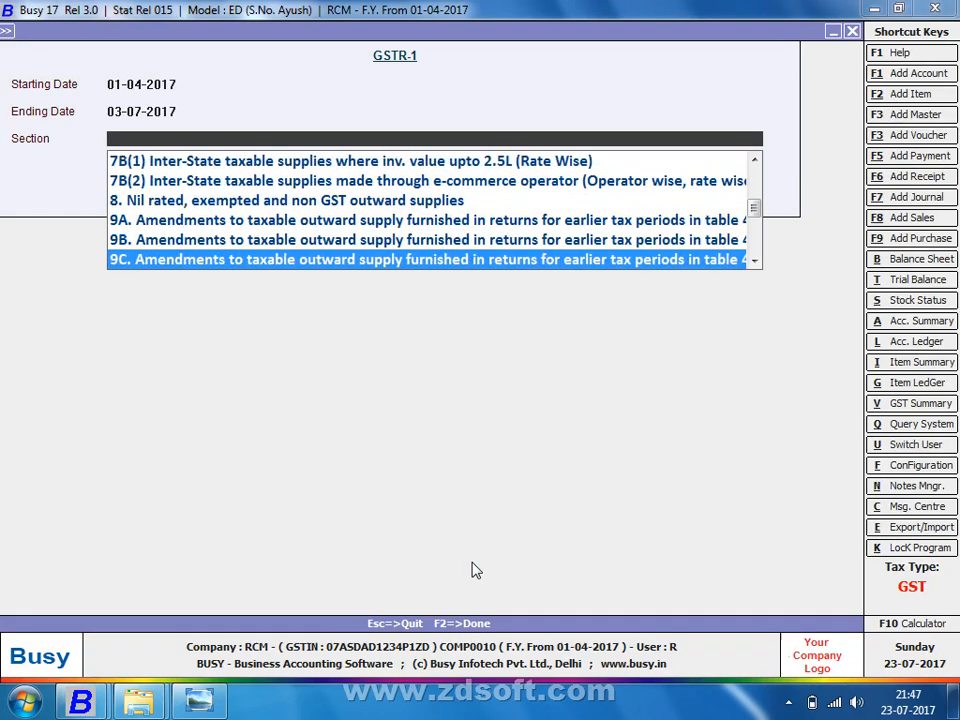
pyautogui.press('Down')
pyautogui.press('Down')
pyautogui.press('Down')
pyautogui.press('Down')
pyautogui.press('Down')
pyautogui.press('Down')
pyautogui.press('Down')
pyautogui.press('Down')
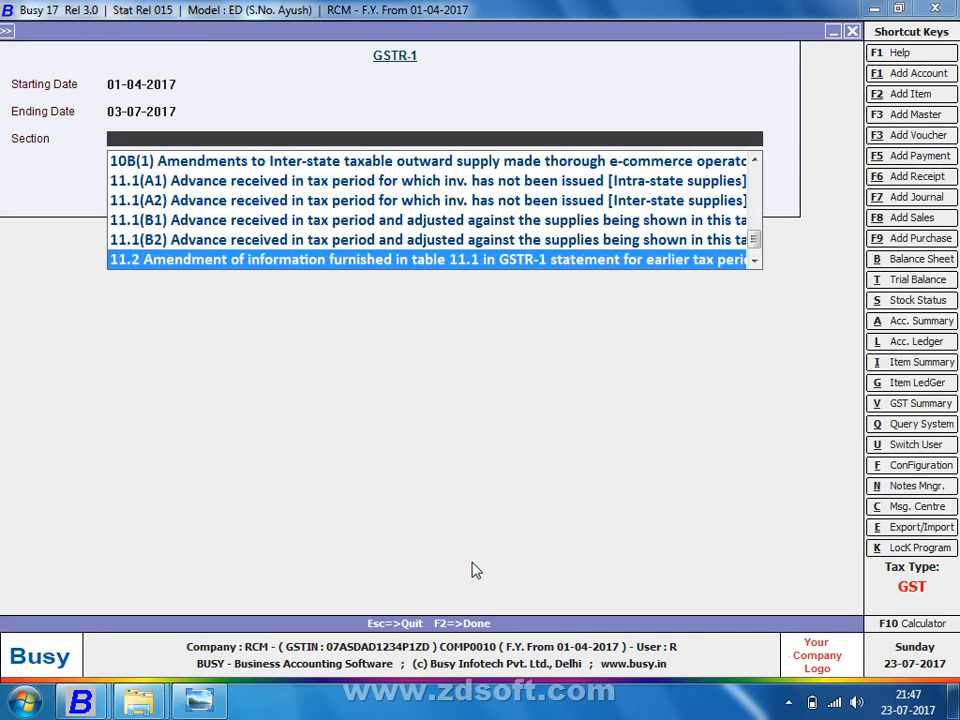
pyautogui.press('Up')
pyautogui.press('Up')
pyautogui.press('Up')
pyautogui.press('Up')
pyautogui.press('Up')
pyautogui.press('Up')
pyautogui.press('Up')
pyautogui.press('Up')
pyautogui.press('Up')
pyautogui.press('Up')
pyautogui.press('Up')
pyautogui.press('Up')
pyautogui.press('Up')
pyautogui.press('Up')
pyautogui.press('Up')
pyautogui.press('Up')
pyautogui.press('Up')
pyautogui.press('Up')
pyautogui.press('Up')
pyautogui.press('Up')
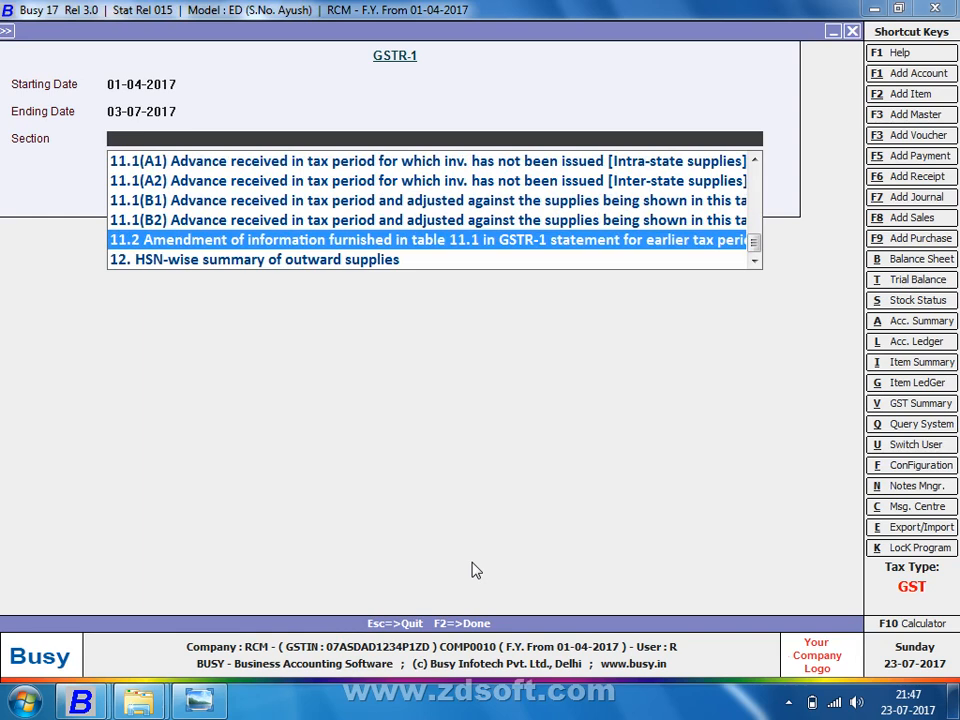
pyautogui.press('Down')
pyautogui.press('Up')
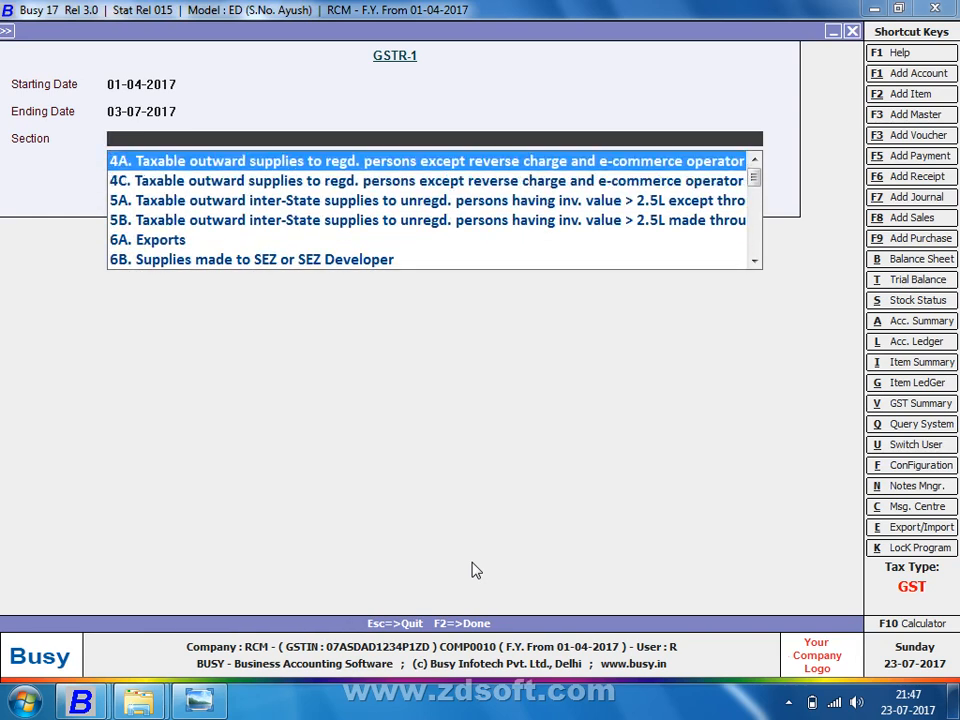
pyautogui.press('Return')
pyautogui.press('Return')
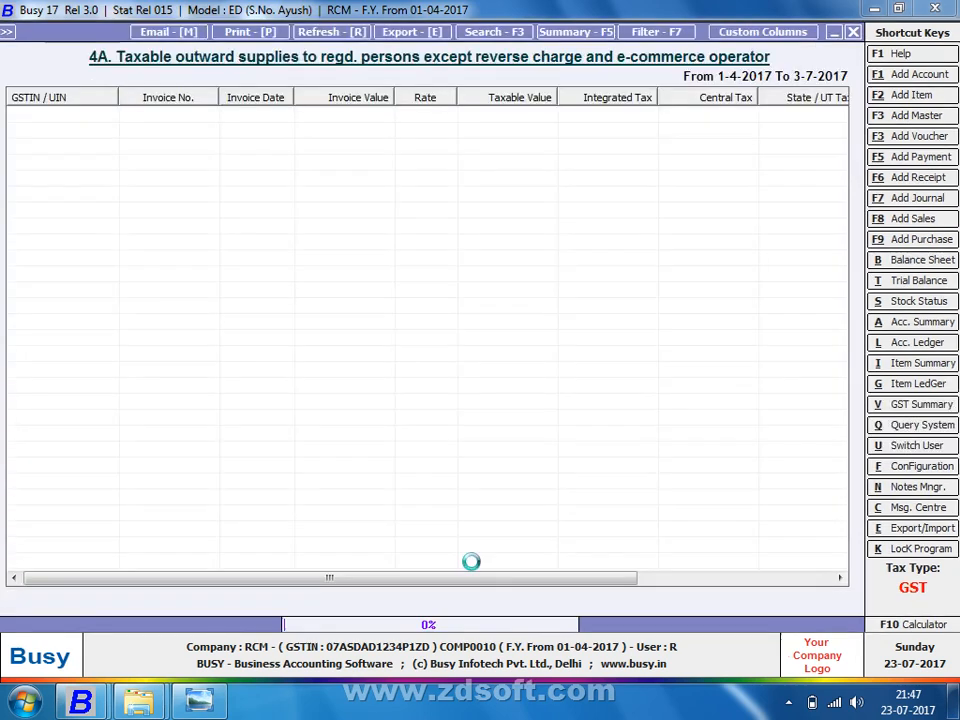
# Step: Close GSTR-1 and open the GST Summary with ending date 30-07-2017
pyautogui.press('Escape')
pyautogui.press('Escape')
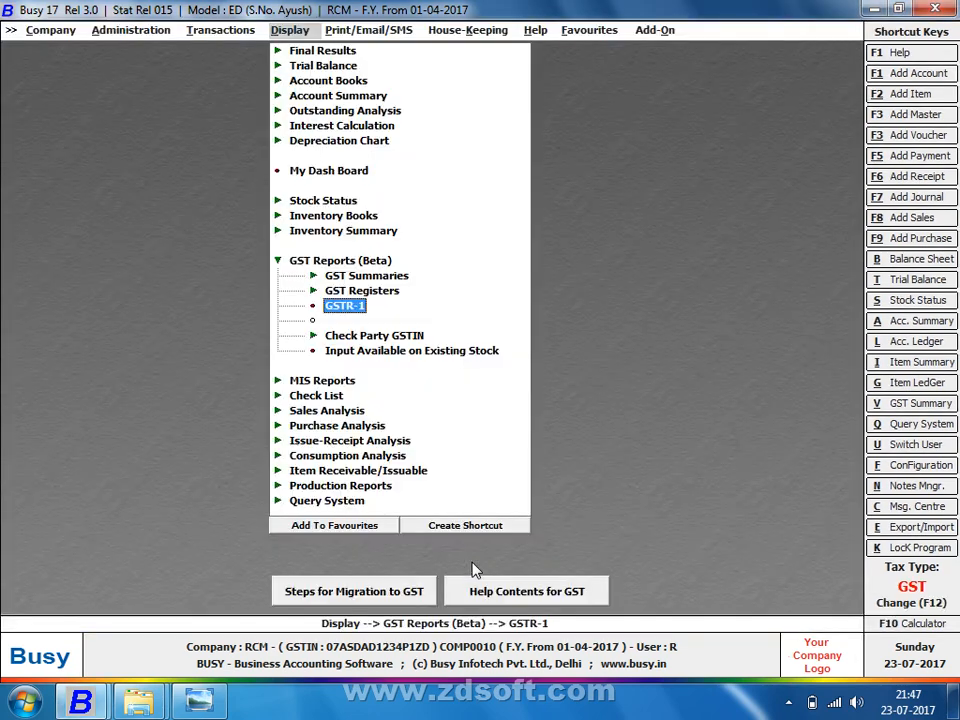
pyautogui.press('Up')
pyautogui.press('Up')
pyautogui.press('Return')
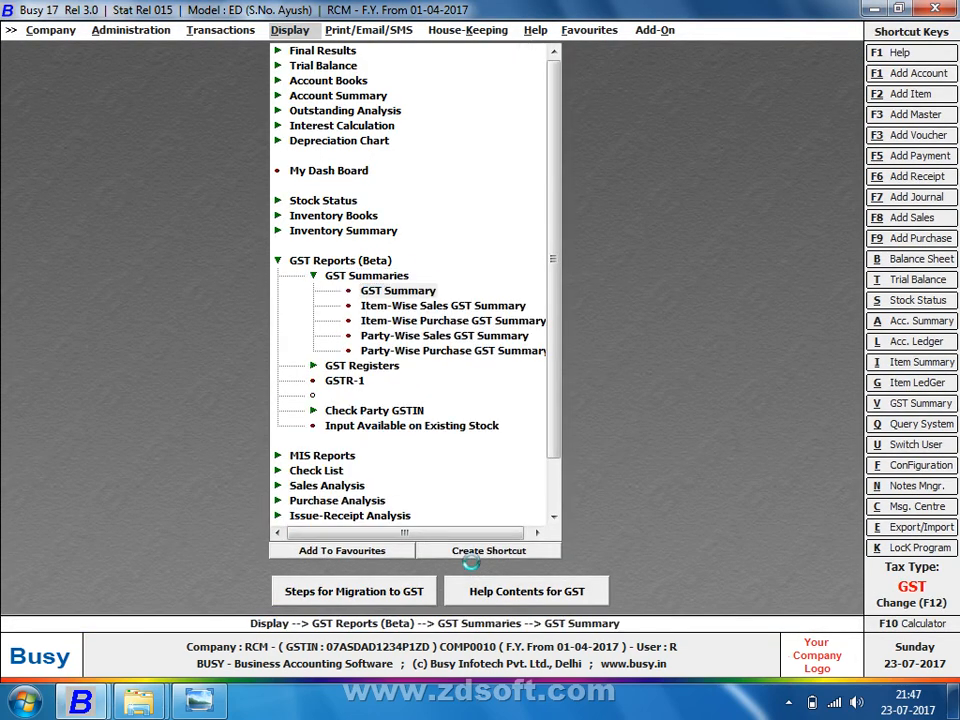
pyautogui.press('Return')
pyautogui.press('Return')
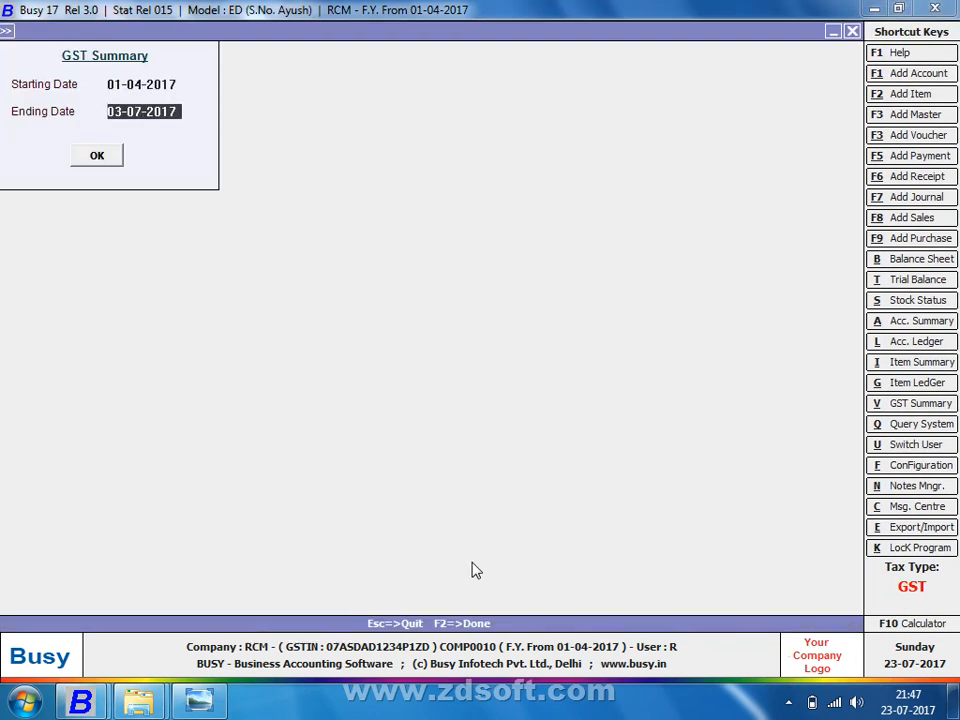
pyautogui.write('30-7')
pyautogui.press('Return')
pyautogui.press('Return')
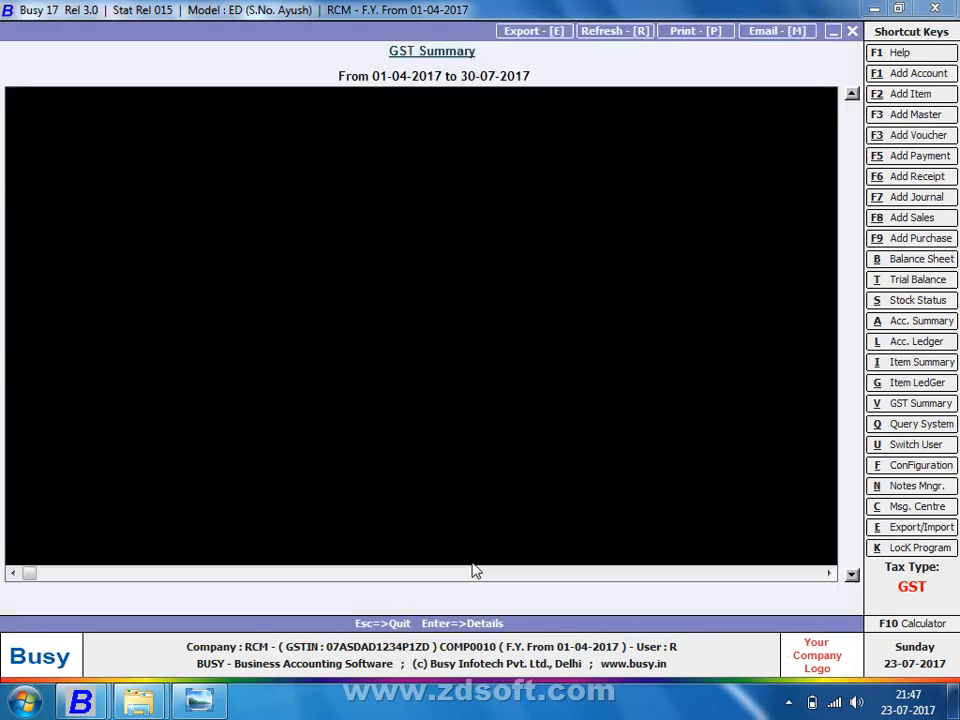
# Step: Review payment details and final tax calculation, check 771.00 Cr CGST/SGST balances, then close
pyautogui.press('Down')
pyautogui.press('Down')
pyautogui.press('Down')
pyautogui.press('Down')
pyautogui.press('Down')
pyautogui.press('Down')
pyautogui.press('Down')
pyautogui.press('Down')
pyautogui.press('Down')
pyautogui.press('Down')
pyautogui.press('Down')
pyautogui.press('Down')
pyautogui.press('Down')
pyautogui.press('Down')
pyautogui.press('Down')
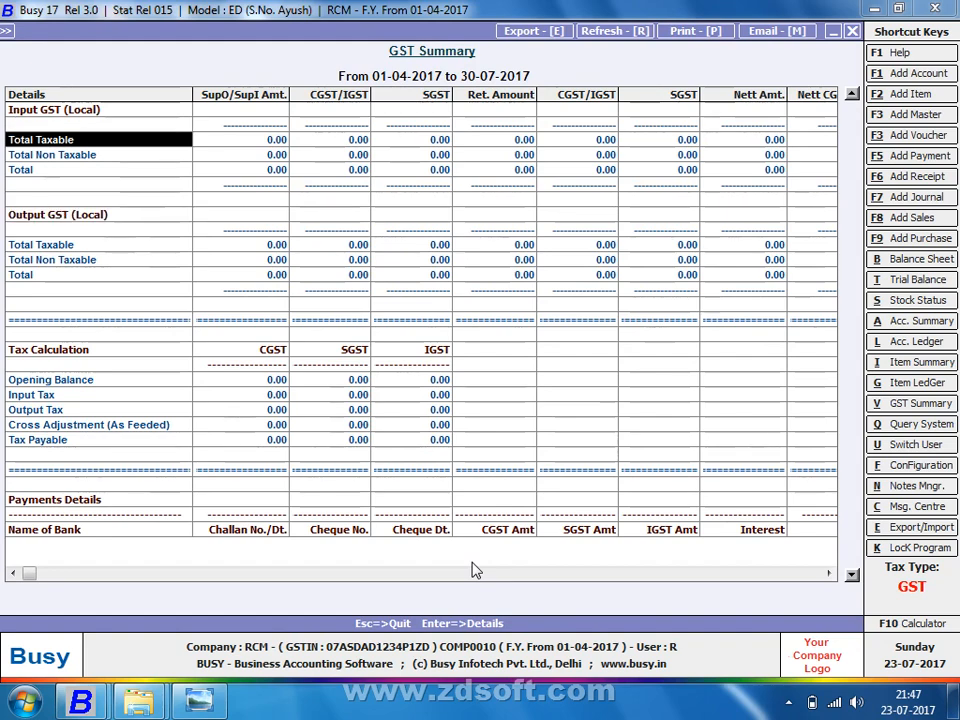
pyautogui.press('Down')
pyautogui.press('Down')
pyautogui.press('Down')
pyautogui.press('Down')
pyautogui.press('Down')
pyautogui.press('Down')
pyautogui.press('Down')
pyautogui.press('Down')
pyautogui.press('Down')
pyautogui.press('Down')
pyautogui.press('Down')
pyautogui.press('Down')
pyautogui.press('Down')
pyautogui.press('Down')
pyautogui.press('Down')
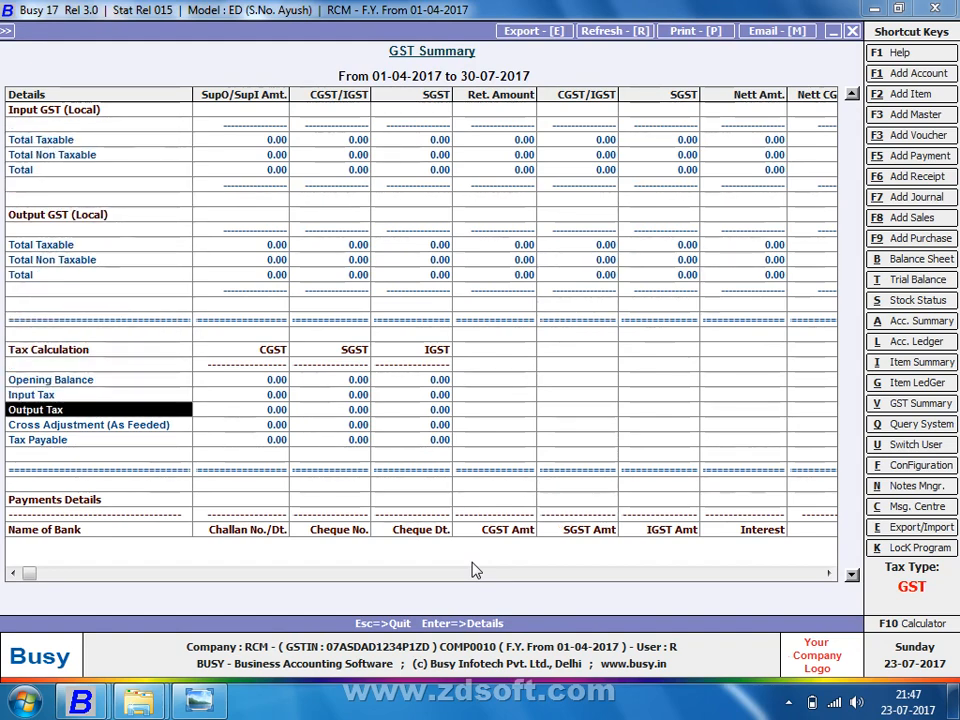
pyautogui.press('Down')
pyautogui.press('Down')
pyautogui.press('Down')
pyautogui.press('Down')
pyautogui.press('Down')
pyautogui.press('Down')
pyautogui.press('Down')
pyautogui.press('Down')
pyautogui.press('Down')
pyautogui.press('Down')
pyautogui.press('Down')
pyautogui.press('Down')
pyautogui.press('Down')
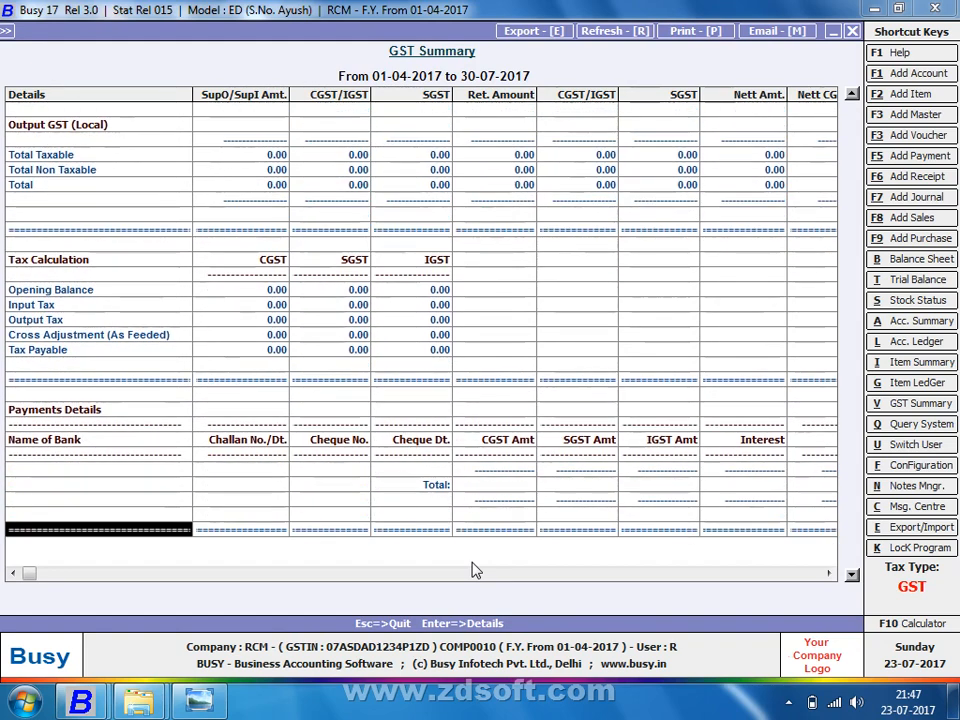
pyautogui.press('Down')
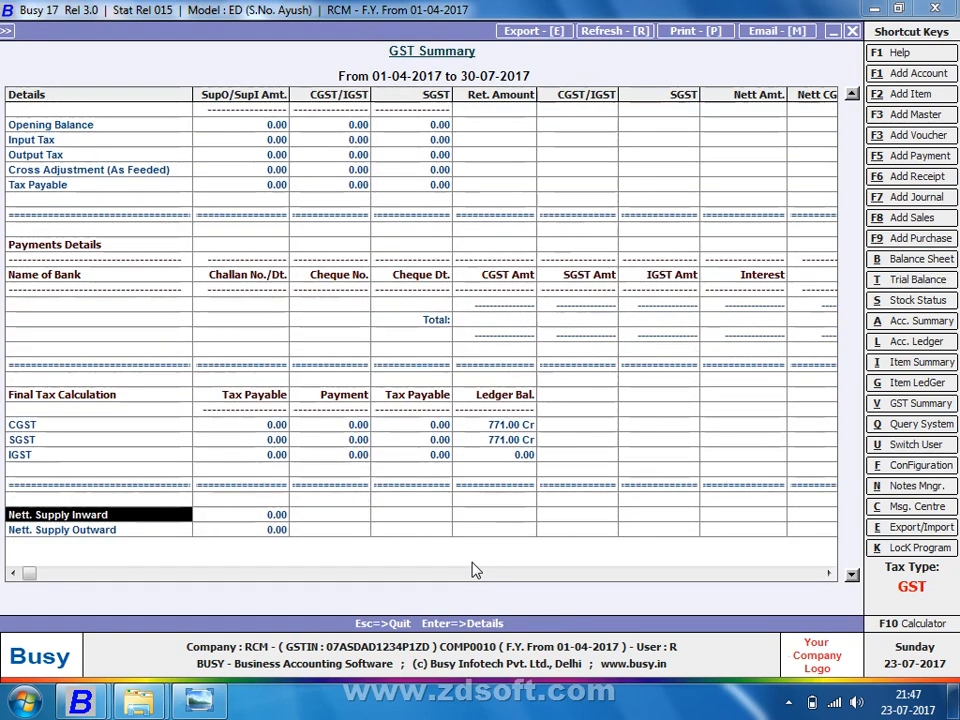
pyautogui.press('Up')
pyautogui.press('Up')
pyautogui.press('Up')
pyautogui.press('Up')
pyautogui.press('Up')
pyautogui.press('Up')
pyautogui.press('Right')
pyautogui.press('Right')
pyautogui.press('Right')
pyautogui.press('Right')
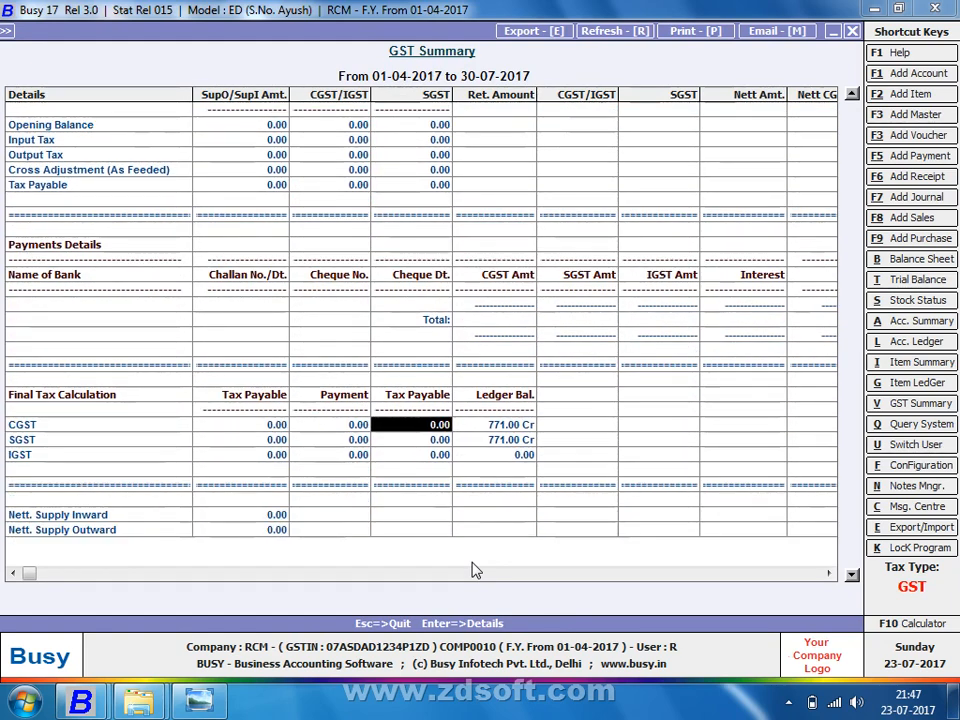
pyautogui.press('Down')
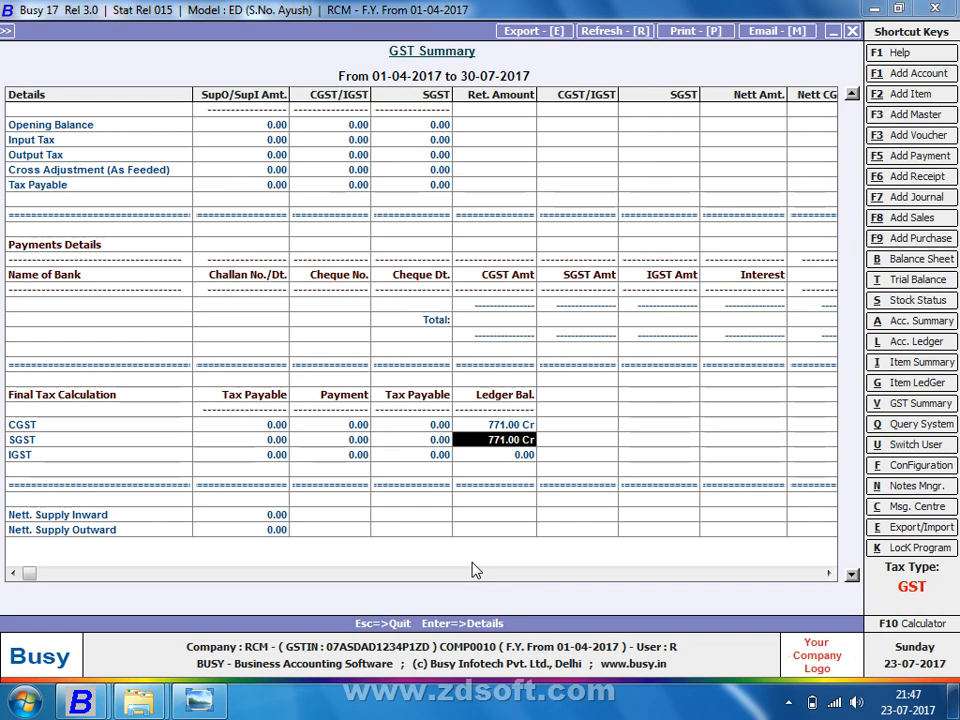
pyautogui.press('Escape')
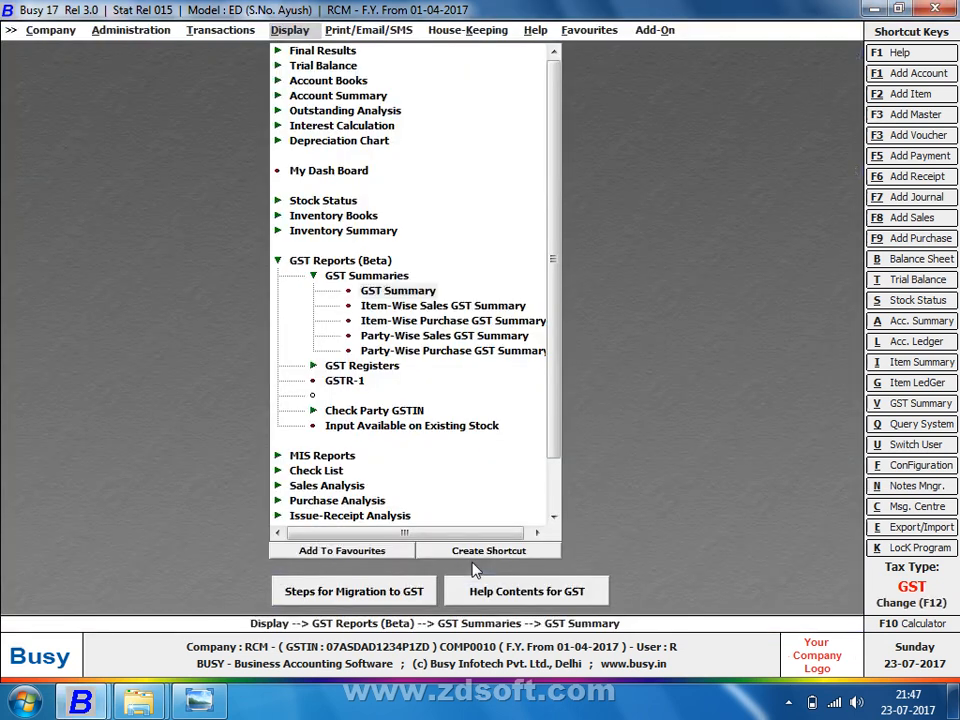
# Step: Start a new journal voucher in the Main series dated 03-07-2017
pyautogui.press('Escape')
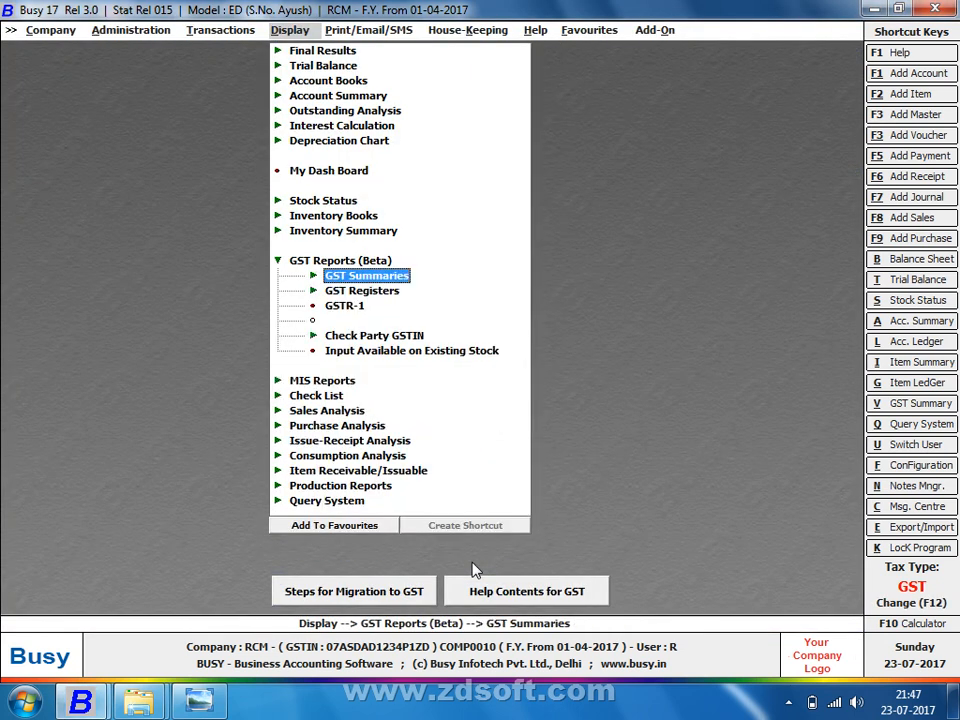
pyautogui.press('Left')
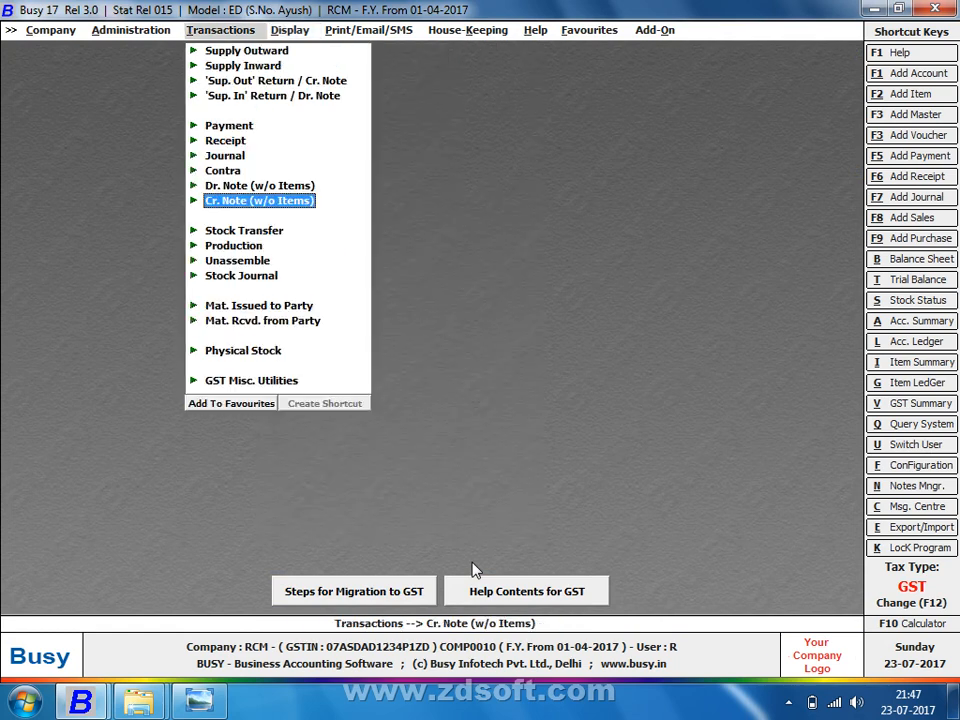
pyautogui.press('Up')
pyautogui.press('Up')
pyautogui.press('Up')
pyautogui.press('Return')
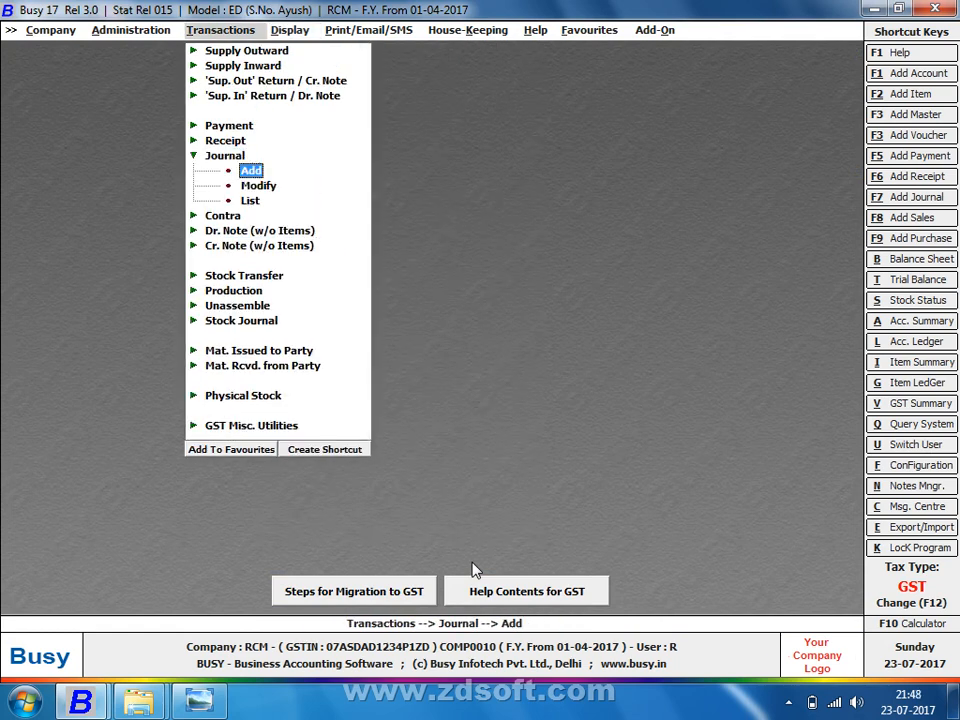
pyautogui.press('Return')
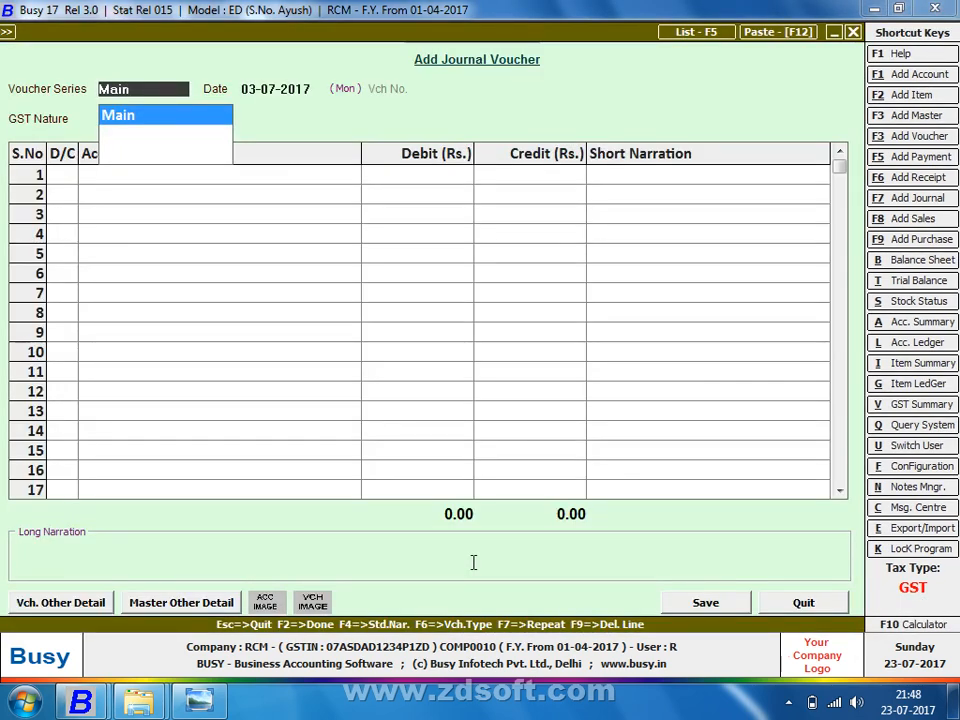
pyautogui.press('Return')
pyautogui.press('Return')
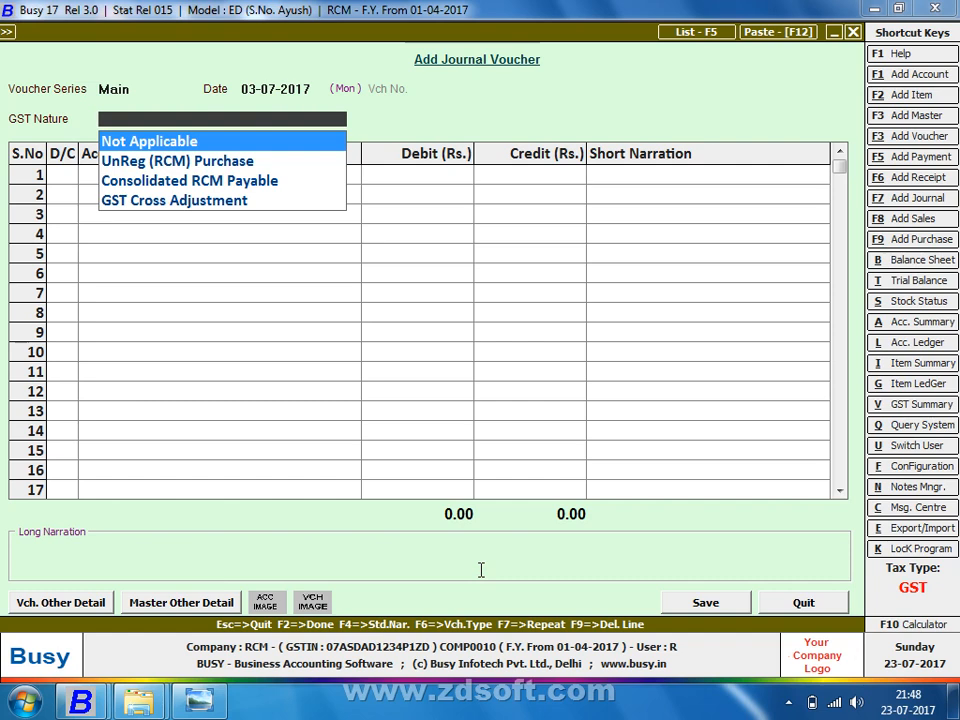
# Step: Discard the journal without saving and move to the payment entry options
pyautogui.press('Escape')
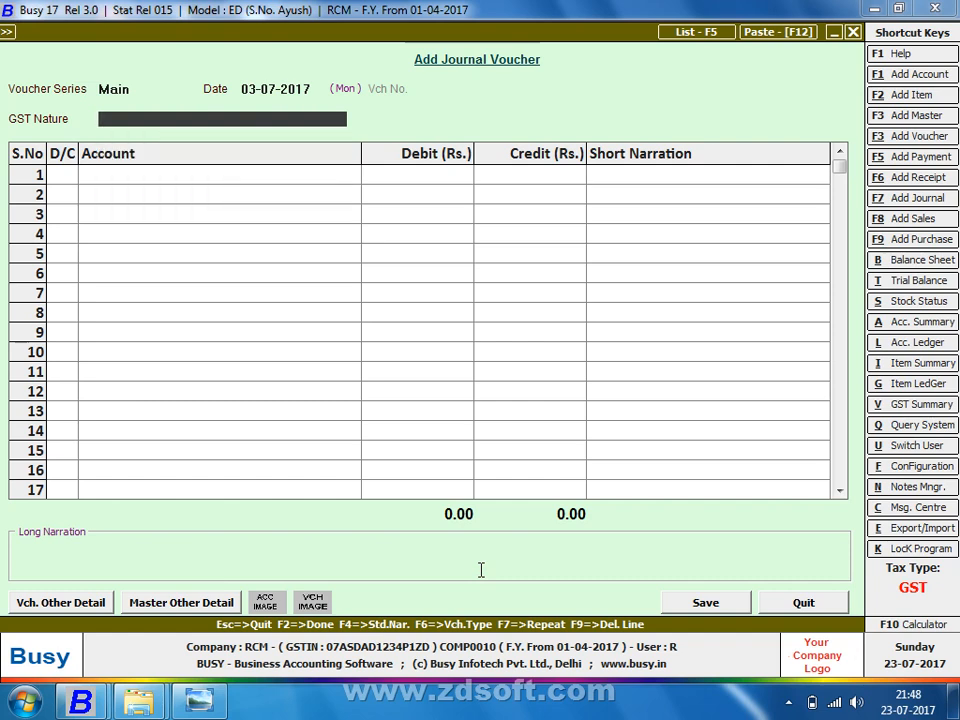
pyautogui.press('Escape')
pyautogui.press('Return')
pyautogui.press('Escape')
pyautogui.press('Up')
pyautogui.press('Up')
pyautogui.press('Return')
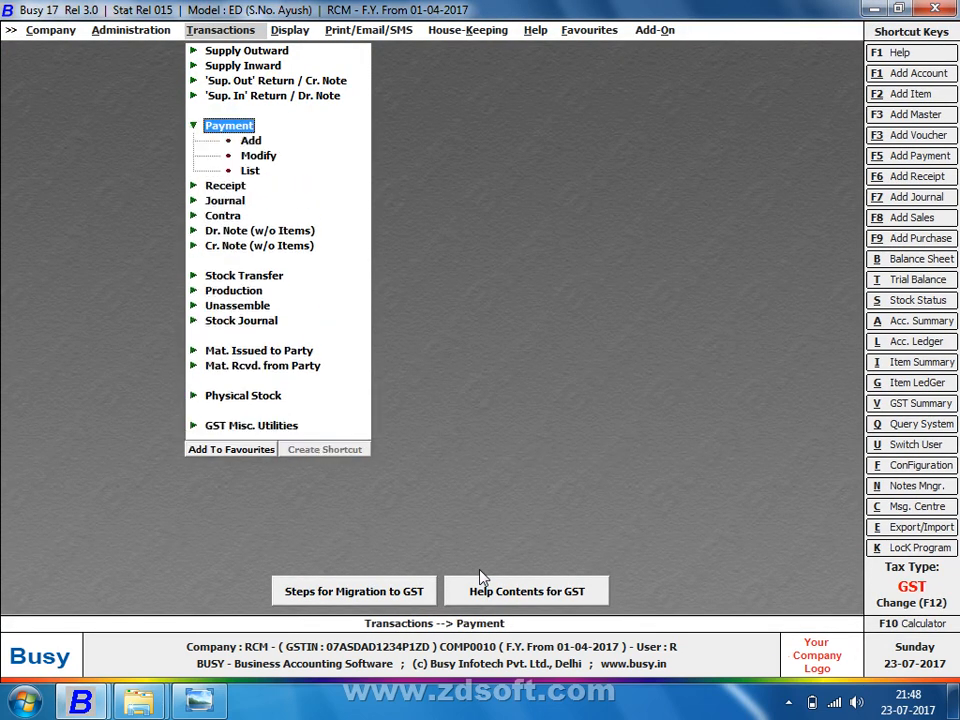
# Step: Start a new payment voucher dated 10-07-2017 with GST nature GST Payment to Government
pyautogui.press('Down')
pyautogui.press('Return')
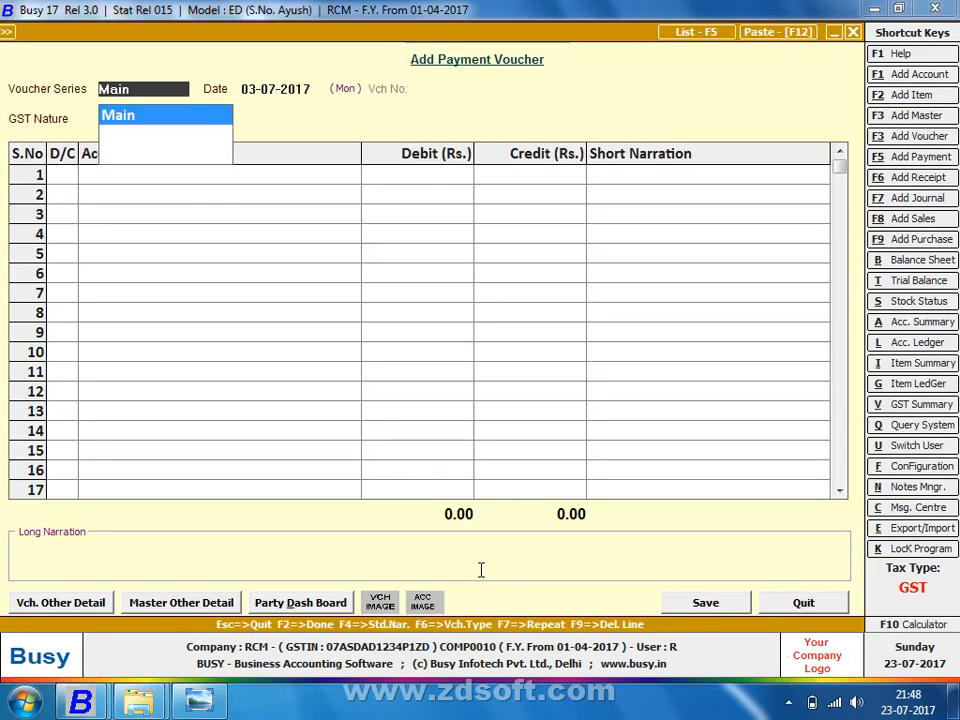
pyautogui.press('Return')
pyautogui.write('3')
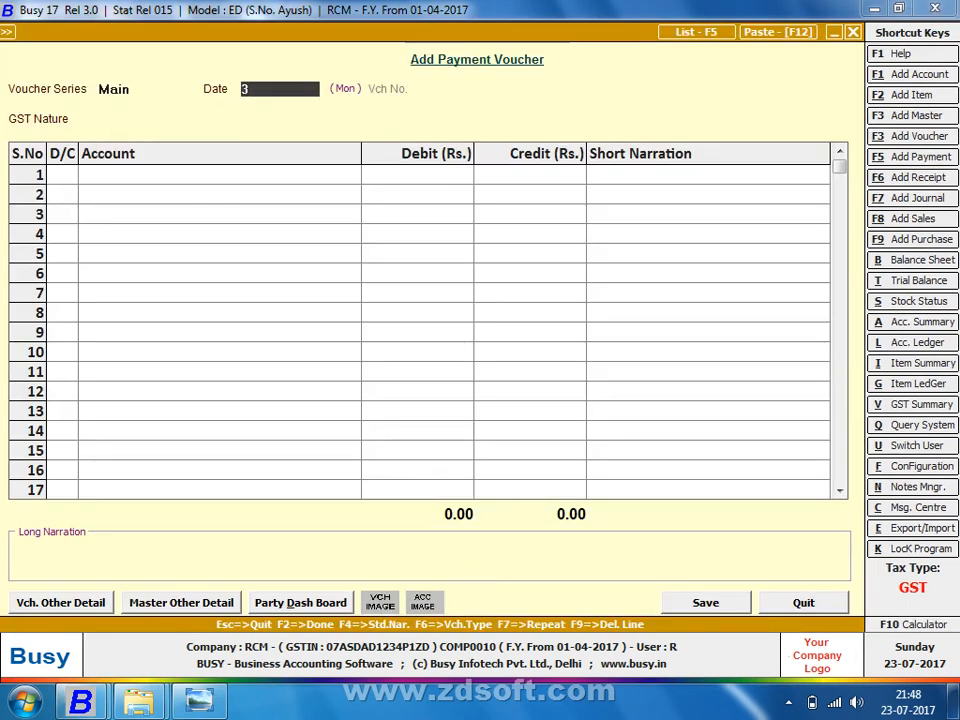
pyautogui.press('BackSpace')
pyautogui.write('10-7')
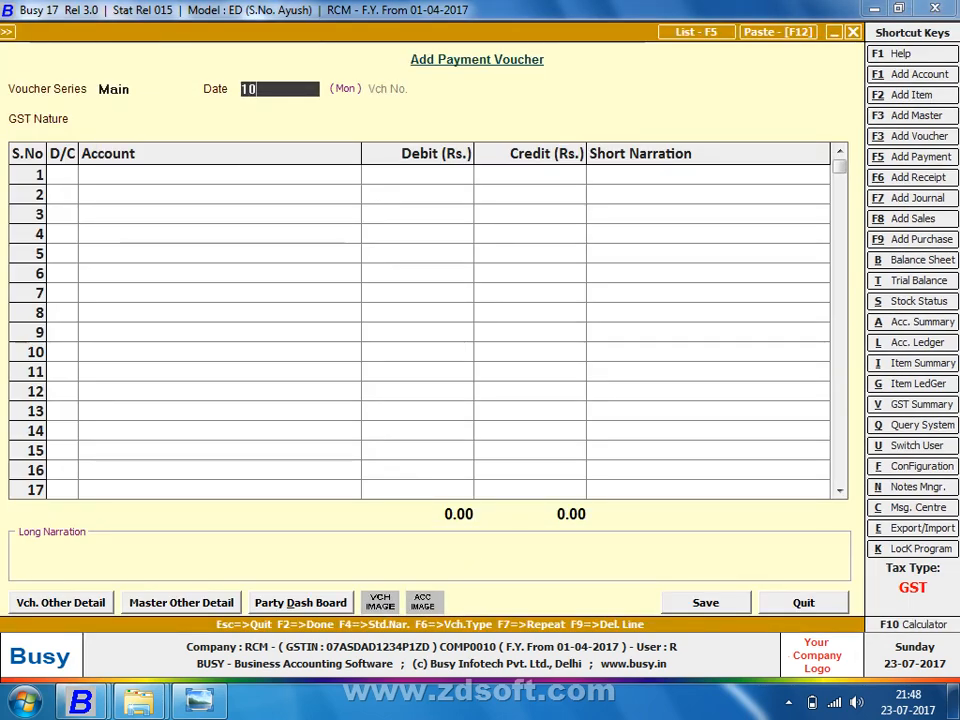
pyautogui.press('Return')
pyautogui.press('Down')
pyautogui.press('Down')
pyautogui.press('Down')
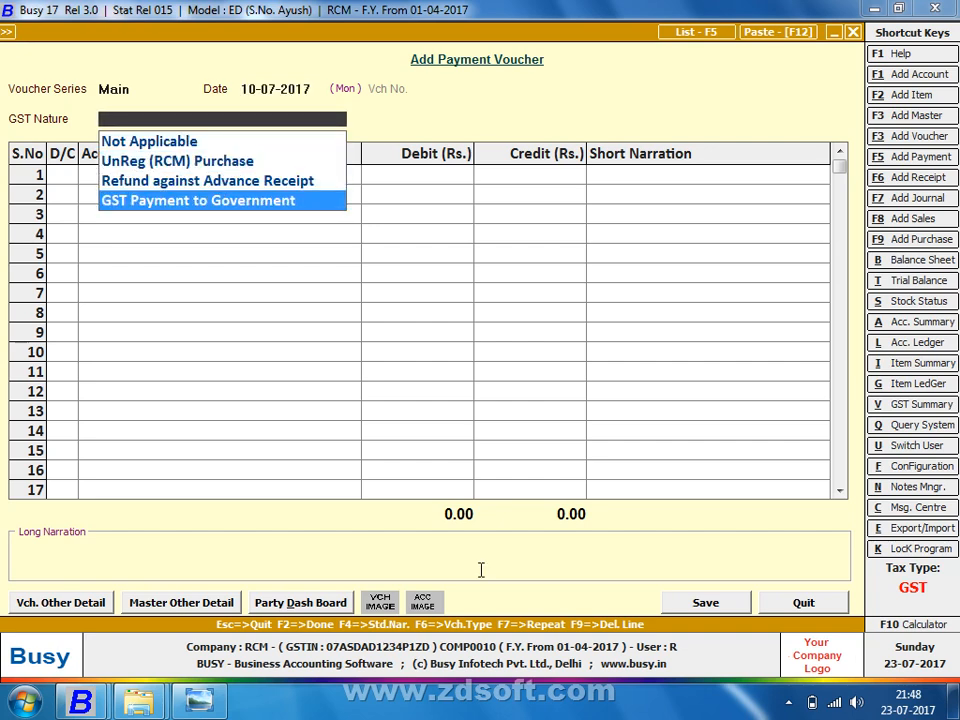
pyautogui.press('Return')
pyautogui.press('Return')
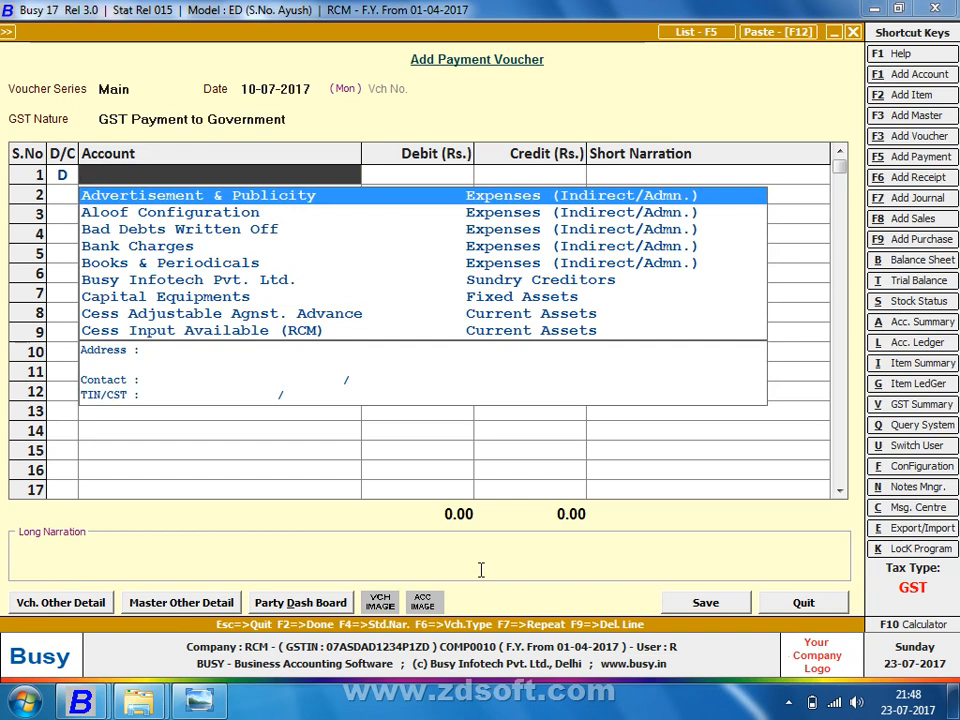
# Step: Put CGST Input as the first line's debit account after trying CGST and SGST Output
pyautogui.write('out')
pyautogui.press('Down')
pyautogui.press('Down')
pyautogui.press('Down')
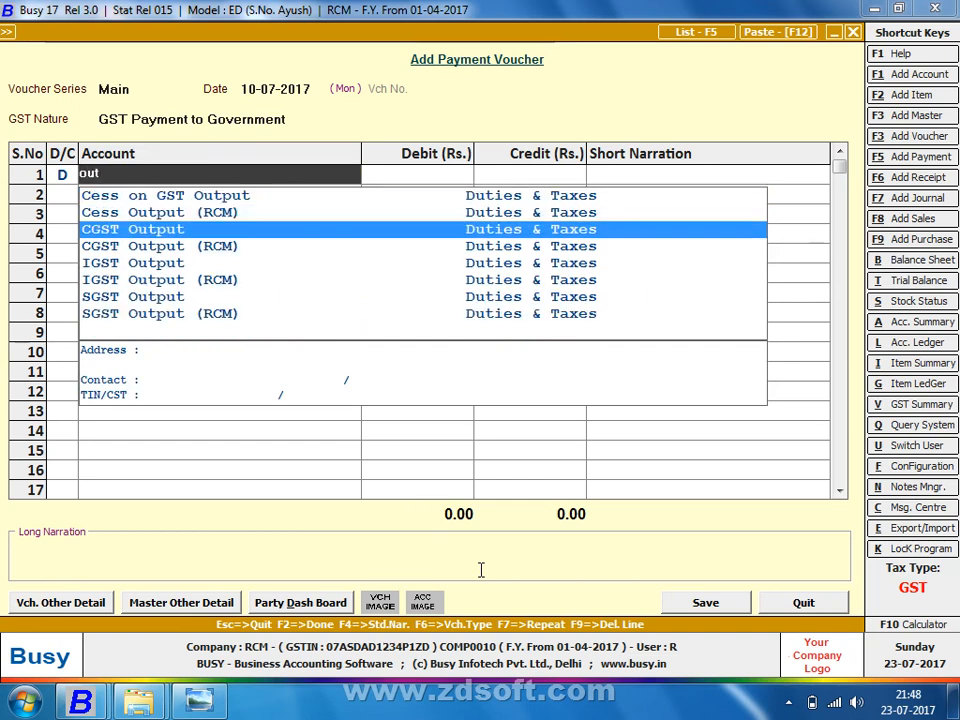
pyautogui.press('Up')
pyautogui.press('Return')
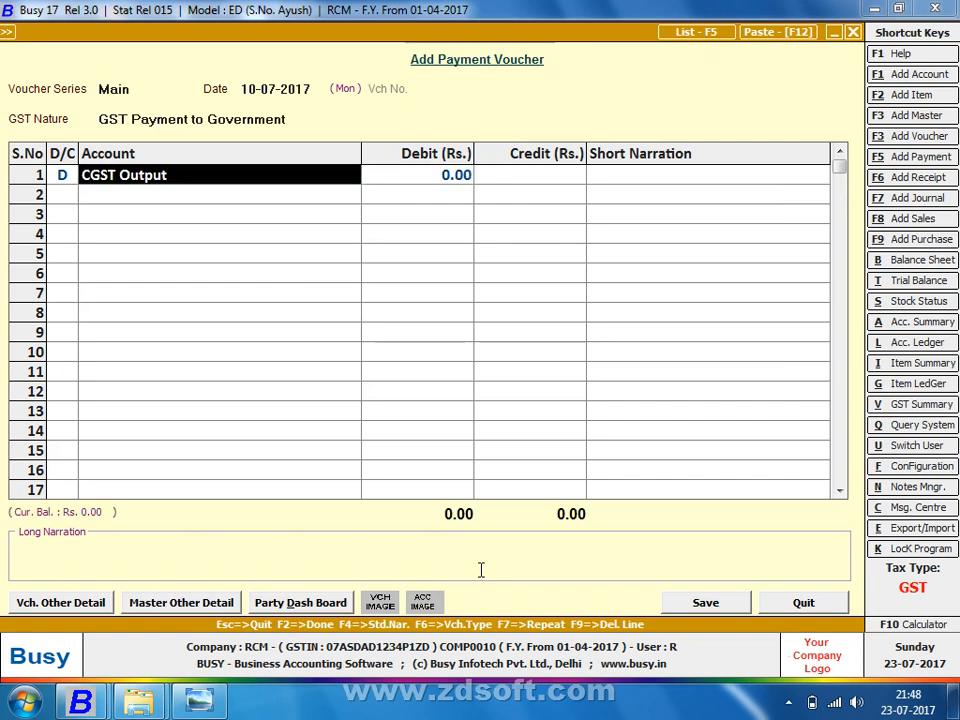
pyautogui.write('out')
pyautogui.press('Down')
pyautogui.press('Down')
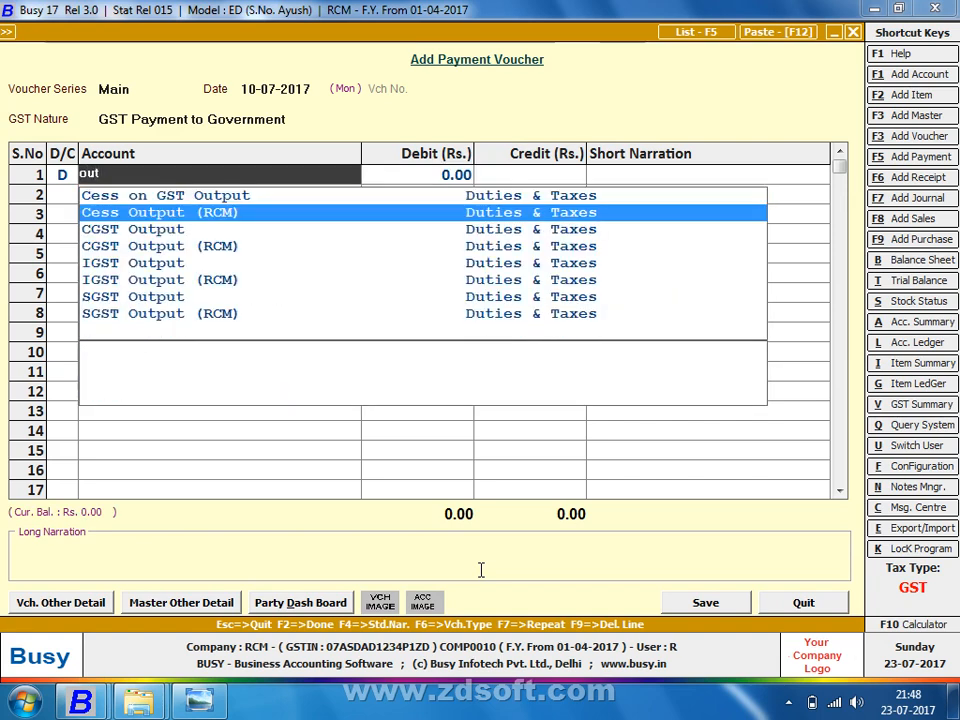
pyautogui.press('Down')
pyautogui.press('Down')
pyautogui.press('Down')
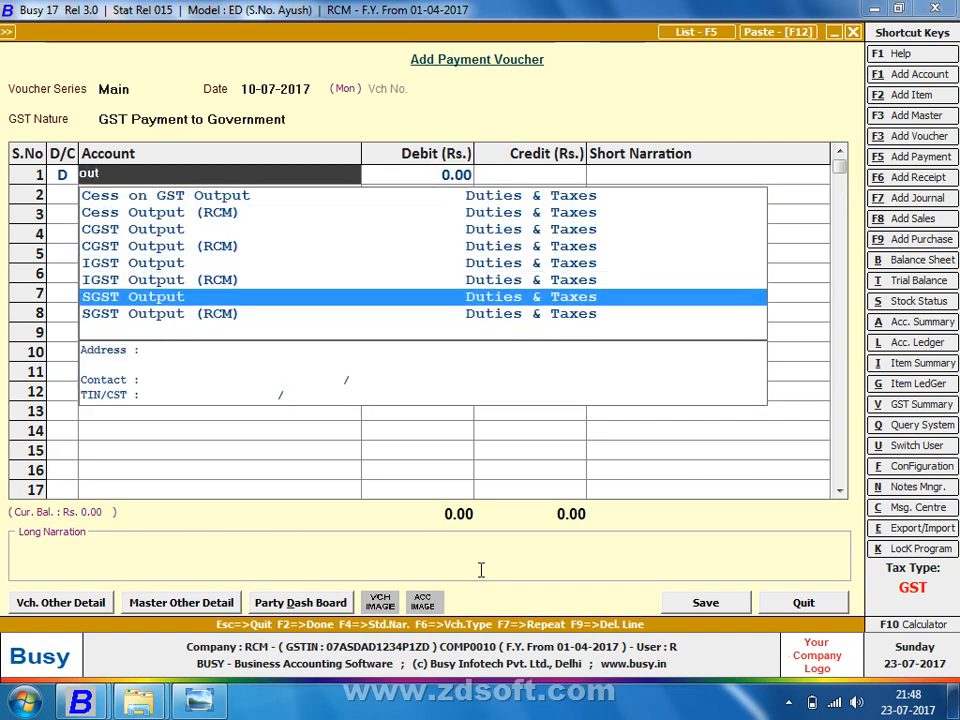
pyautogui.press('Return')
pyautogui.press('Left')
pyautogui.write('inp')
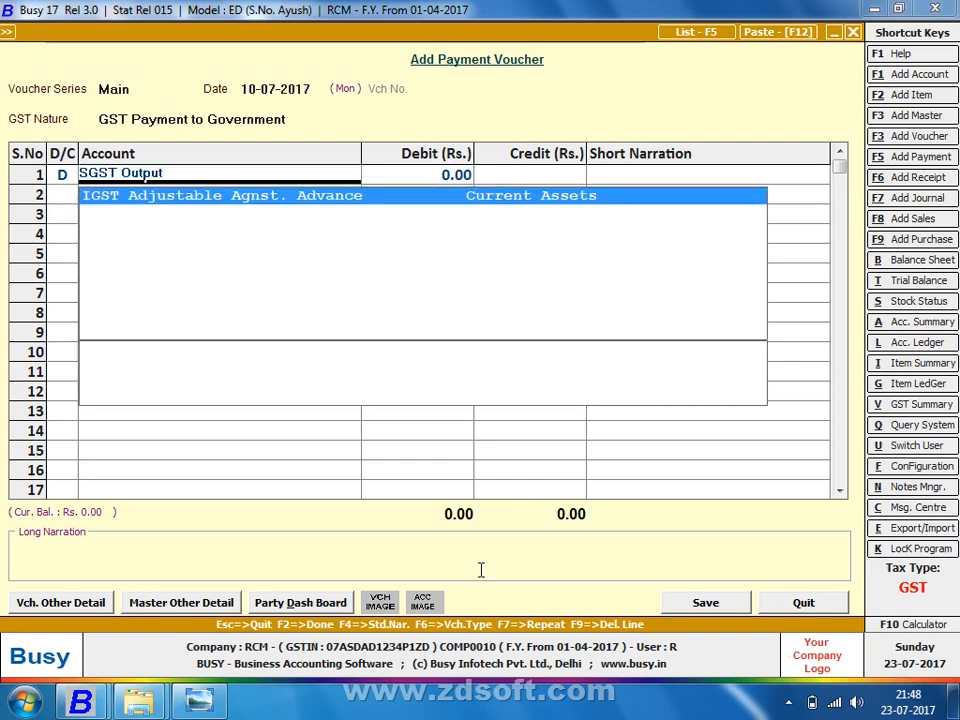
pyautogui.write('u')
pyautogui.press('Down')
pyautogui.press('Down')
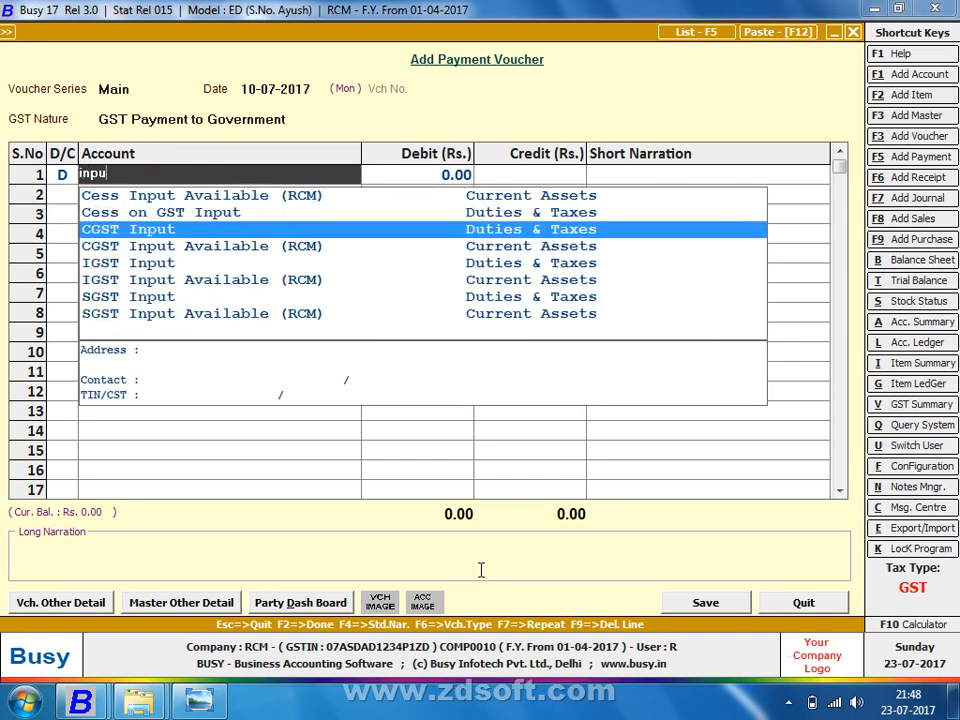
pyautogui.press('Return')
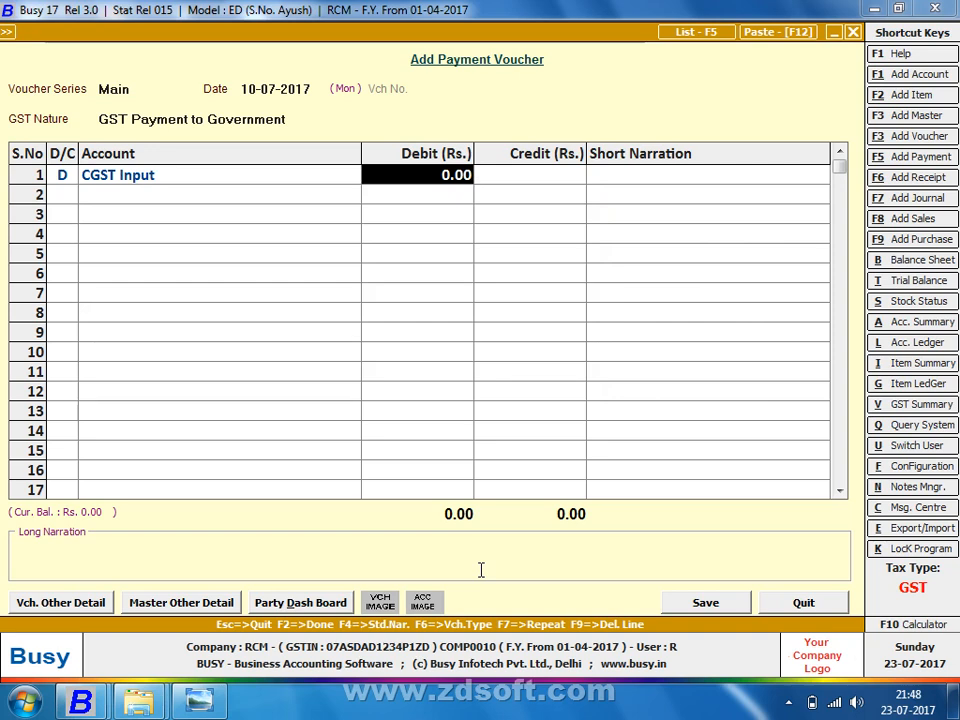
pyautogui.press('Left')
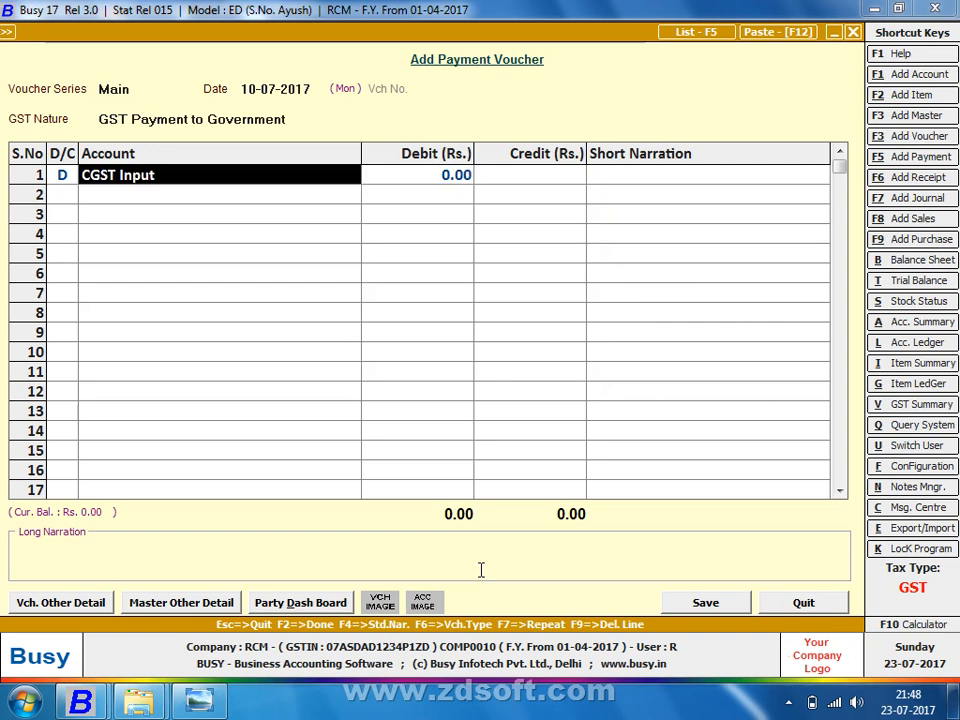
# Step: Check the CGST Input Available (RCM) ledger, then return to the voucher
pyautogui.hotkey('alt', 'l')
pyautogui.write('out')
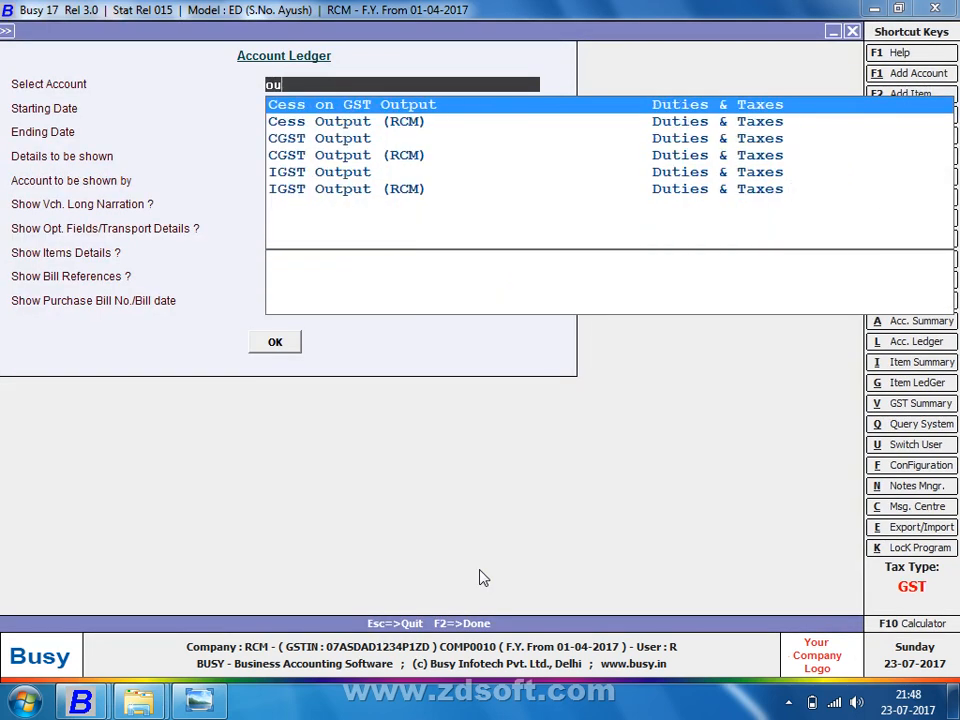
pyautogui.press('BackSpace')
pyautogui.press('BackSpace')
pyautogui.press('BackSpace')
pyautogui.write('cs')
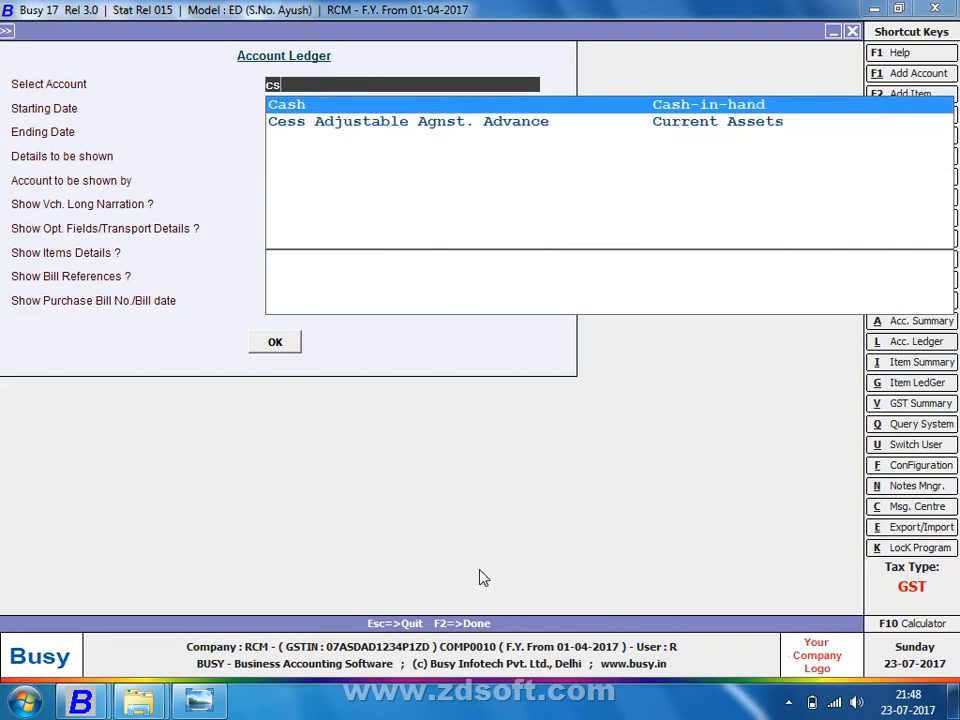
pyautogui.press('Down')
pyautogui.press('Down')
pyautogui.press('Down')
pyautogui.press('Down')
pyautogui.press('Down')
pyautogui.press('Down')
pyautogui.press('Down')
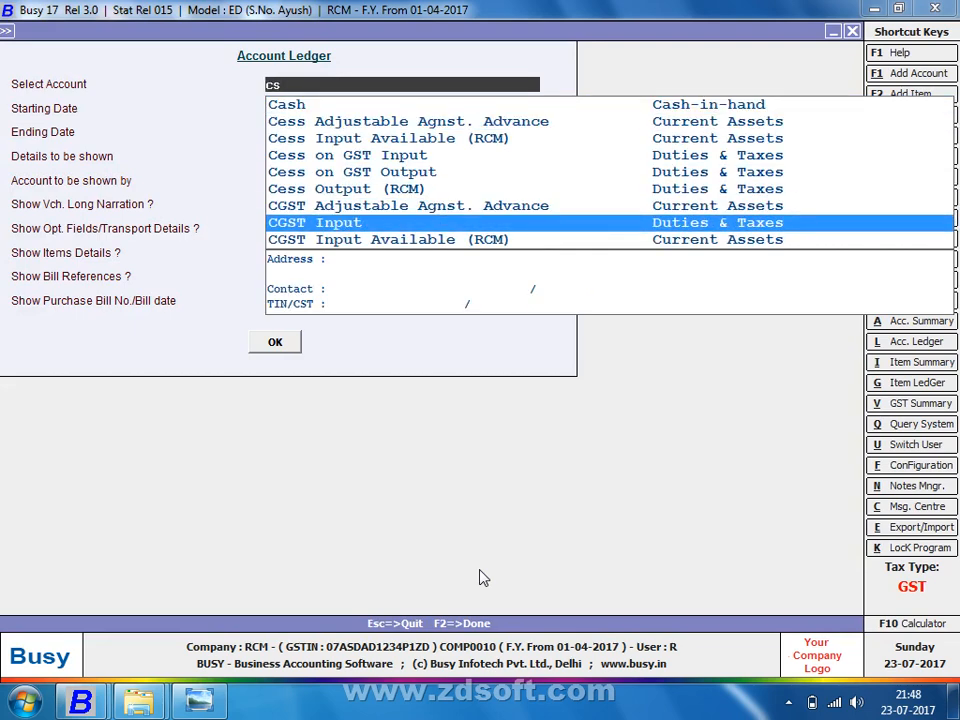
pyautogui.press('Down')
pyautogui.press('Return')
pyautogui.press('F2')
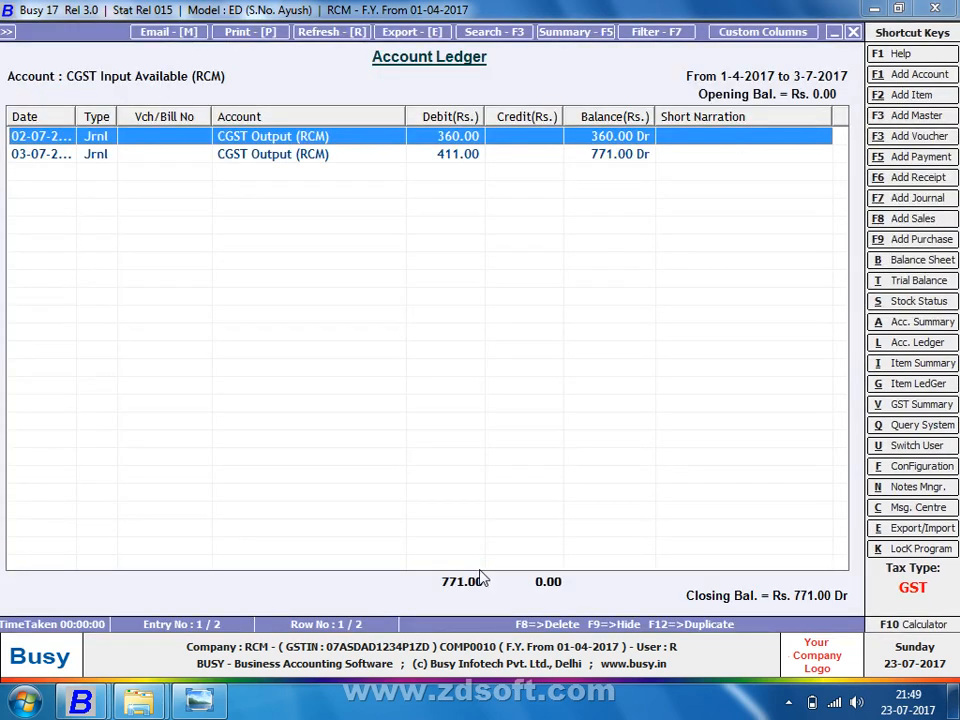
pyautogui.press('Escape')
pyautogui.press('Escape')
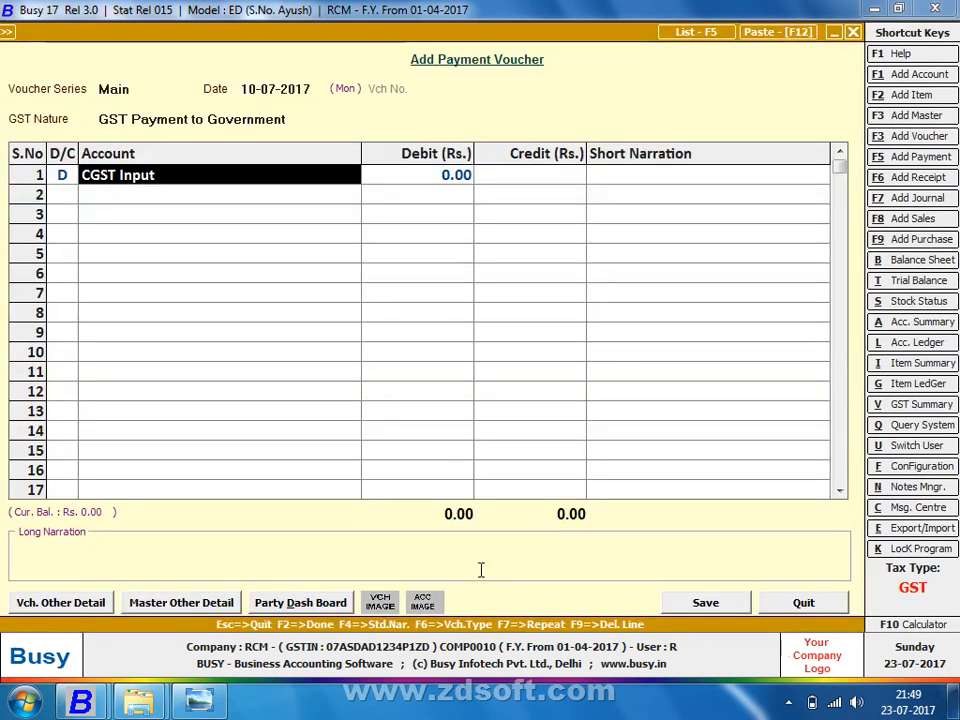
# Step: Debit CGST Input Available (RCM) 771 on the first row
pyautogui.write('cgs')
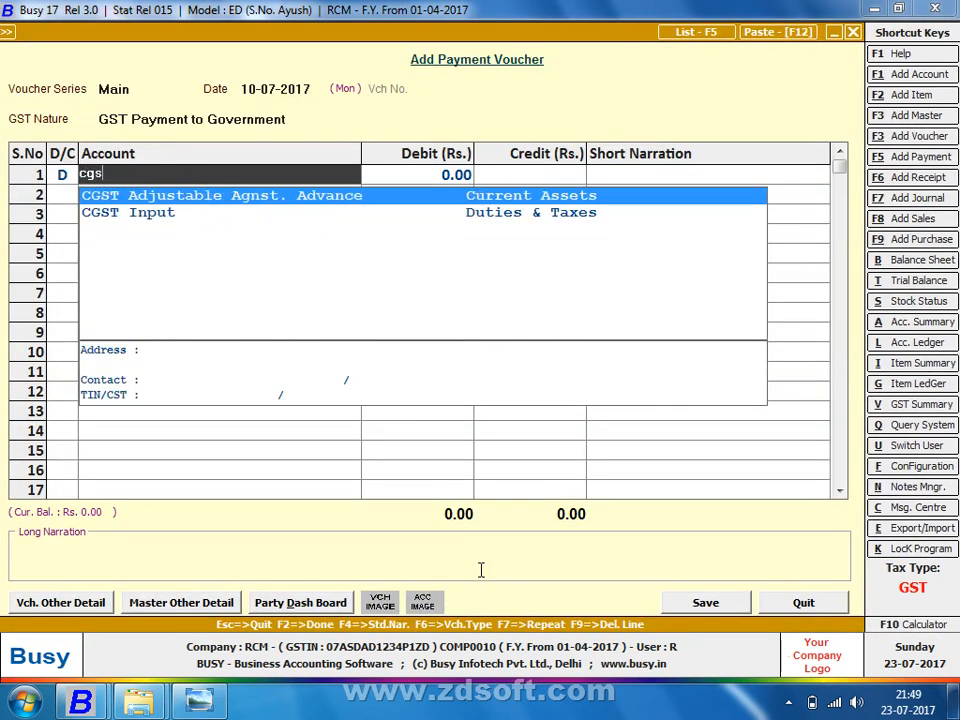
pyautogui.press('Down')
pyautogui.press('Down')
pyautogui.press('Return')
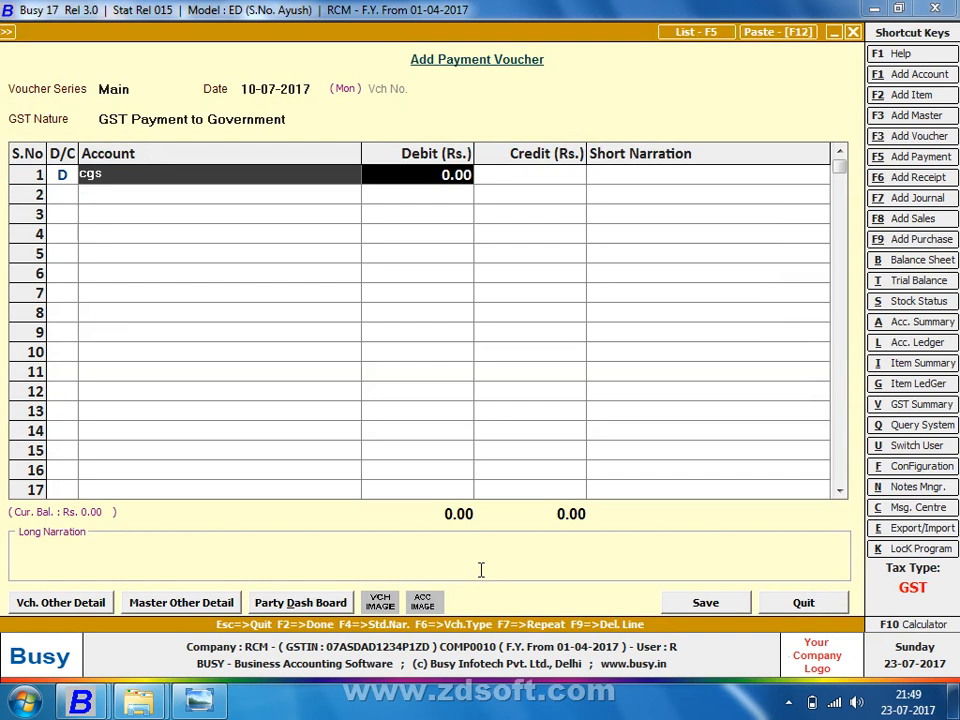
pyautogui.write('771')
pyautogui.press('Return')
pyautogui.write('d')
pyautogui.press('Return')
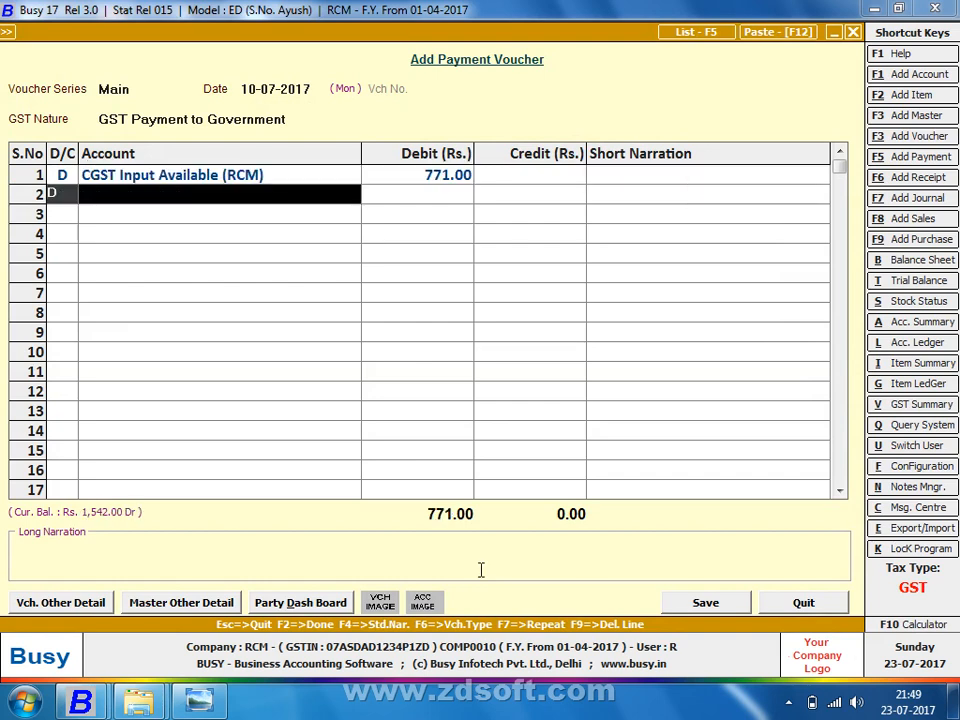
# Step: Debit SGST Input Available (RCM) 771 on the second row, leaving a balancing 1,542 credit
pyautogui.write('sgs')
pyautogui.press('Down')
pyautogui.press('Down')
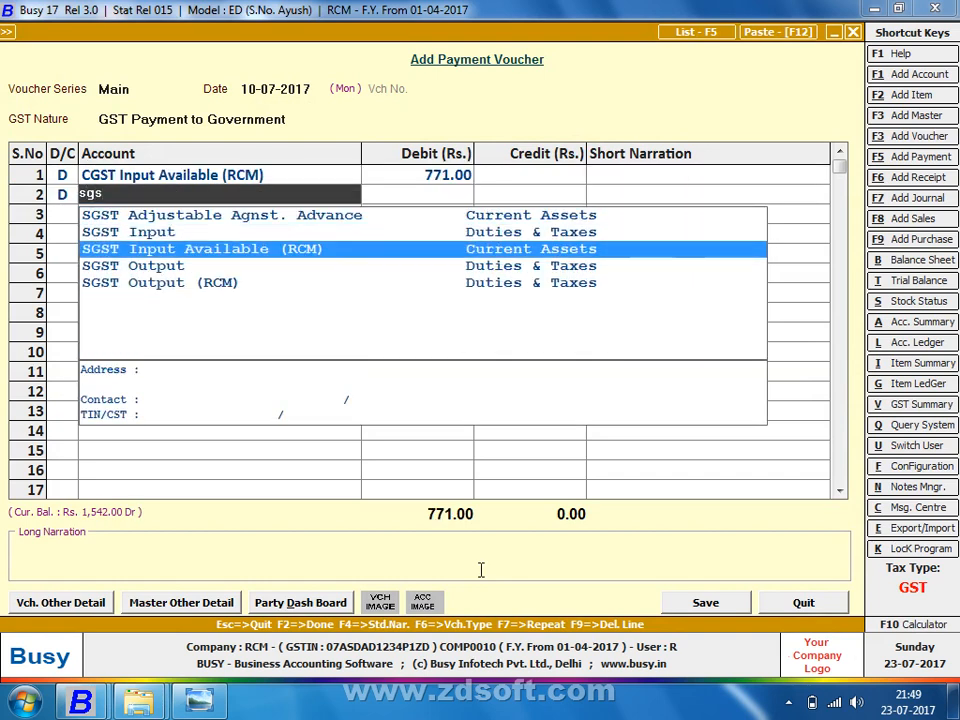
pyautogui.press('Return')
pyautogui.write('771')
pyautogui.press('Return')
pyautogui.press('Return')
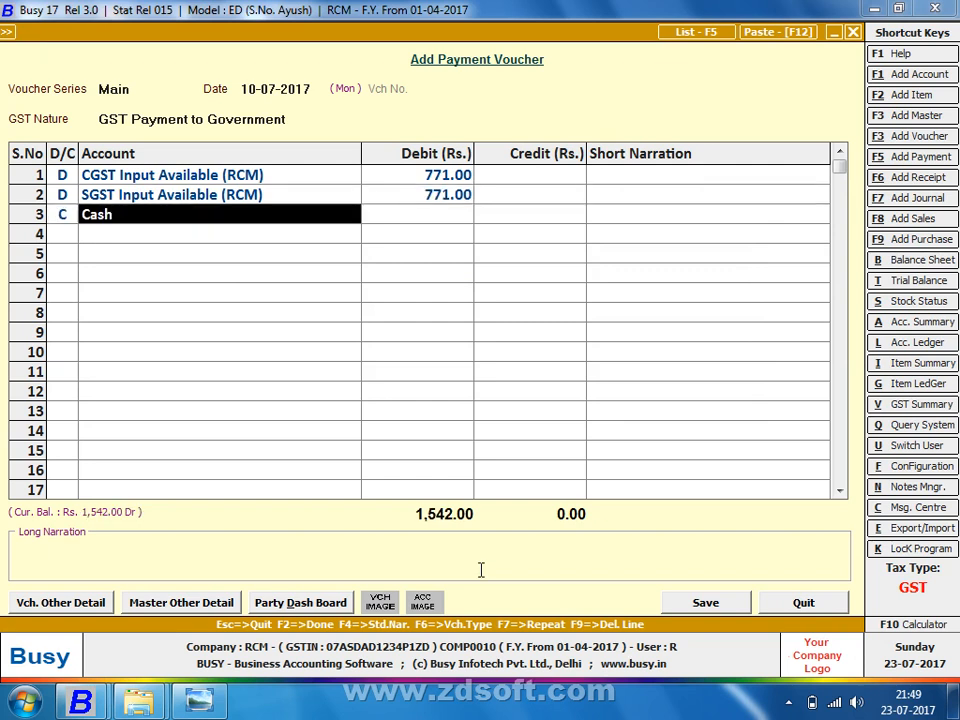
pyautogui.press('Return')
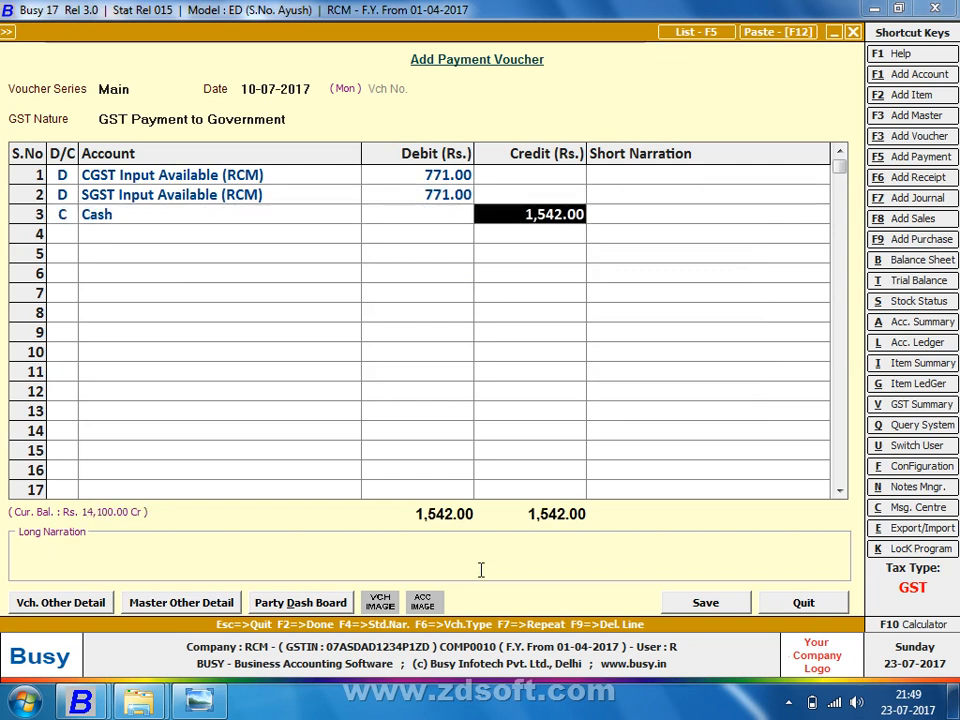
pyautogui.press('Left')
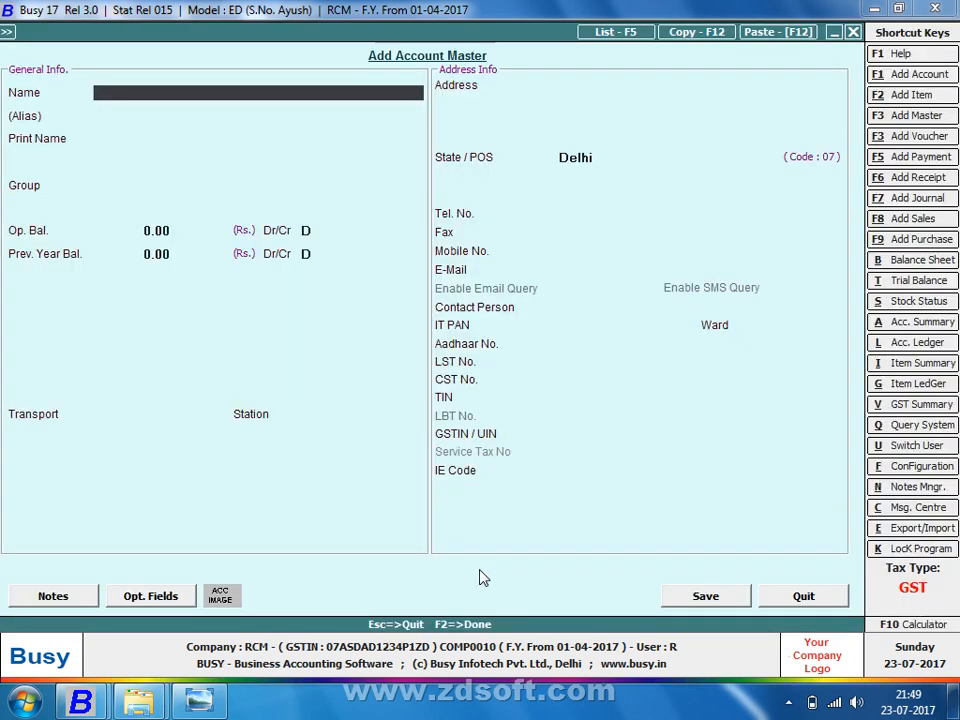
# Step: Create a Pnb Bank account under Bank Accounts as the 1,542 credit account
pyautogui.write('pnb bank')
pyautogui.press('Return')
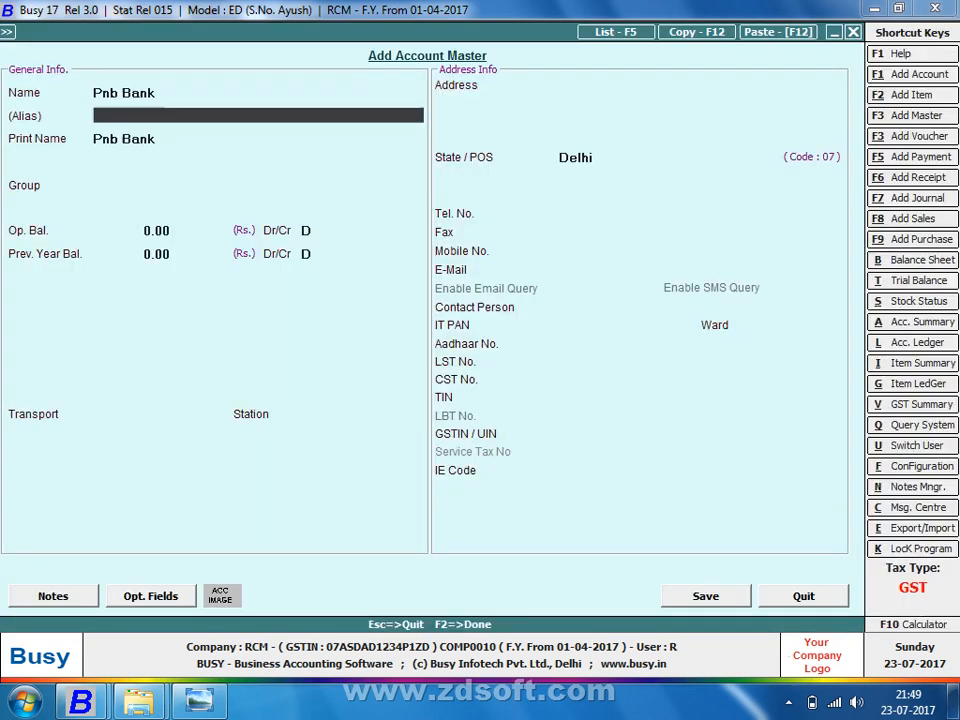
pyautogui.press('Return')
pyautogui.press('Return')
pyautogui.press('Return')
pyautogui.press('F2')
pyautogui.press('Return')
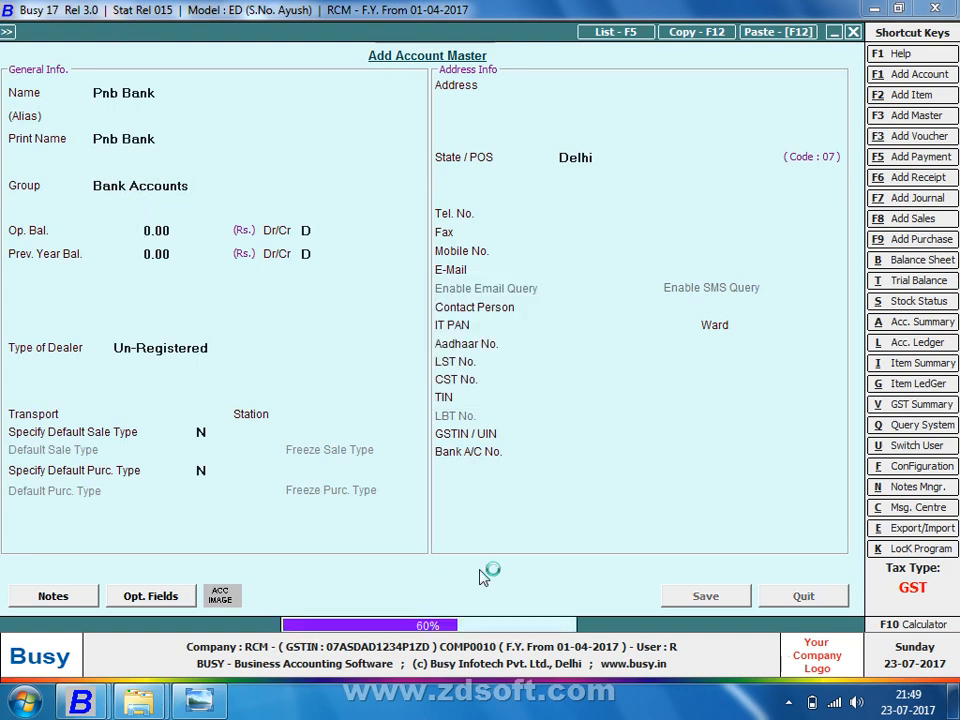
pyautogui.press('Return')
pyautogui.press('Return')
pyautogui.press('Return')
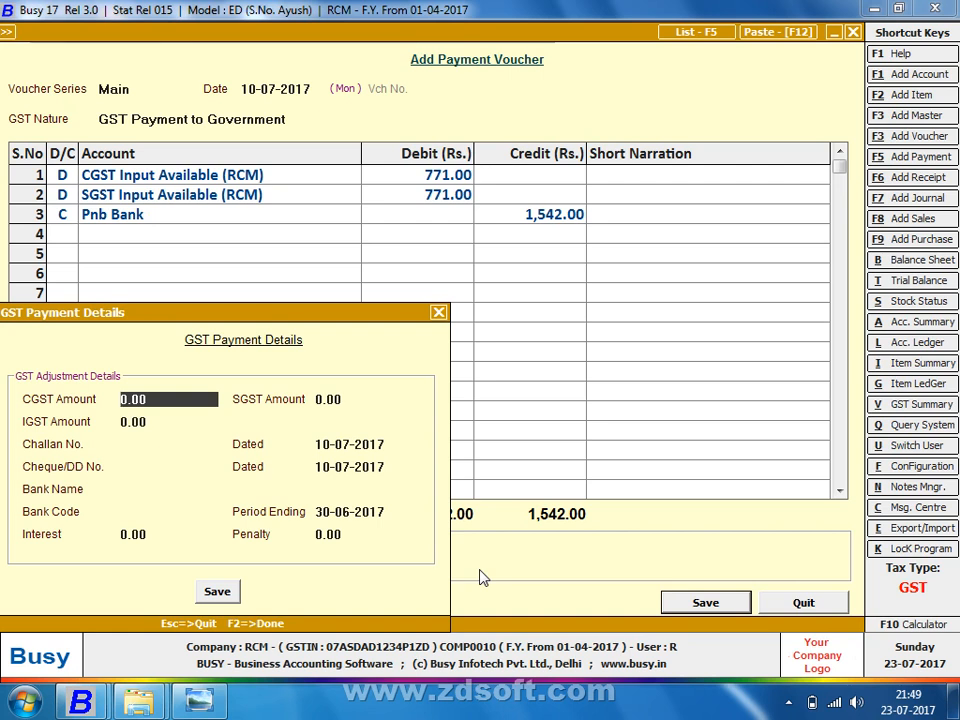
# Step: Enter CGST 771 and SGST 771 paid in the GST Payment Details, leaving IGST zero
pyautogui.write('771')
pyautogui.press('Return')
pyautogui.write('77')
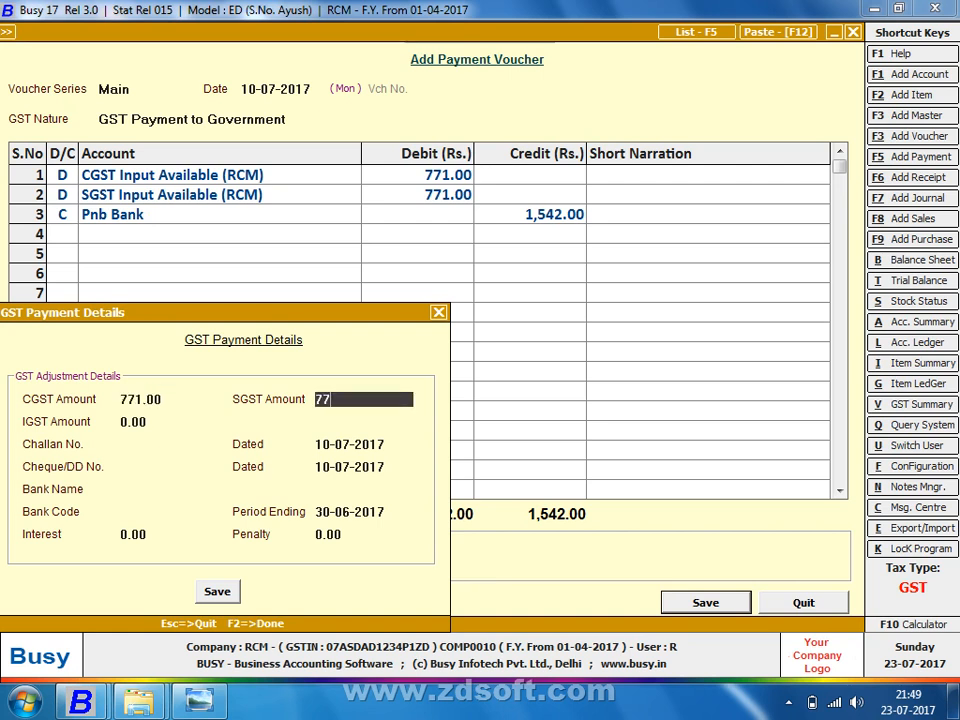
pyautogui.write('1')
pyautogui.press('Return')
pyautogui.press('Return')
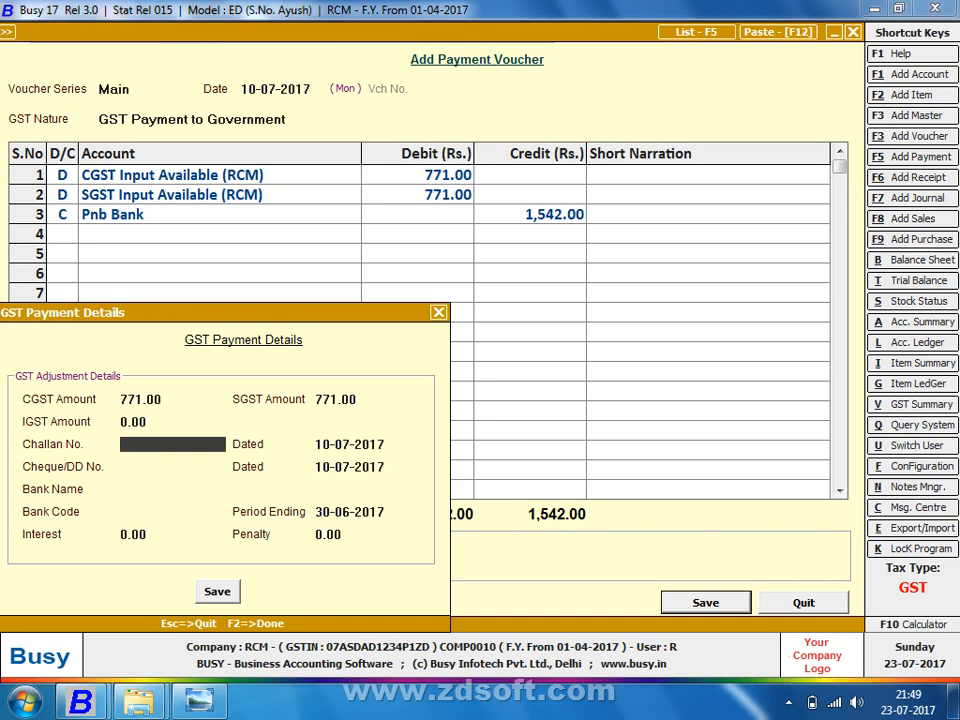
pyautogui.press('Return')
pyautogui.press('Return')
pyautogui.press('Return')
pyautogui.press('Return')
pyautogui.press('Return')
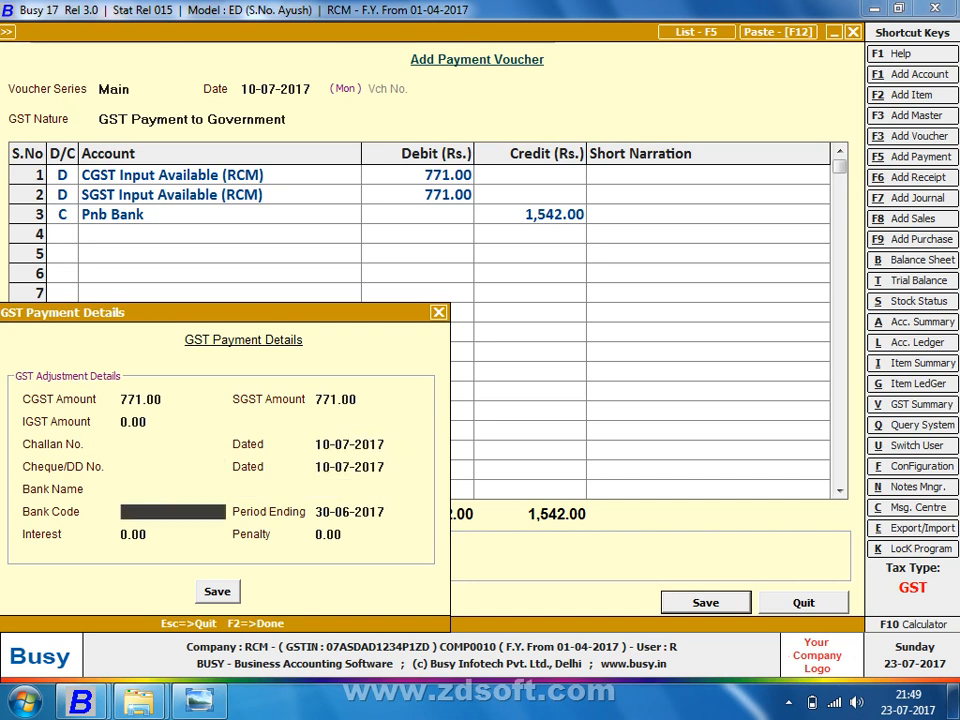
pyautogui.press('Return')
pyautogui.press('Return')
pyautogui.press('Return')
pyautogui.press('Return')
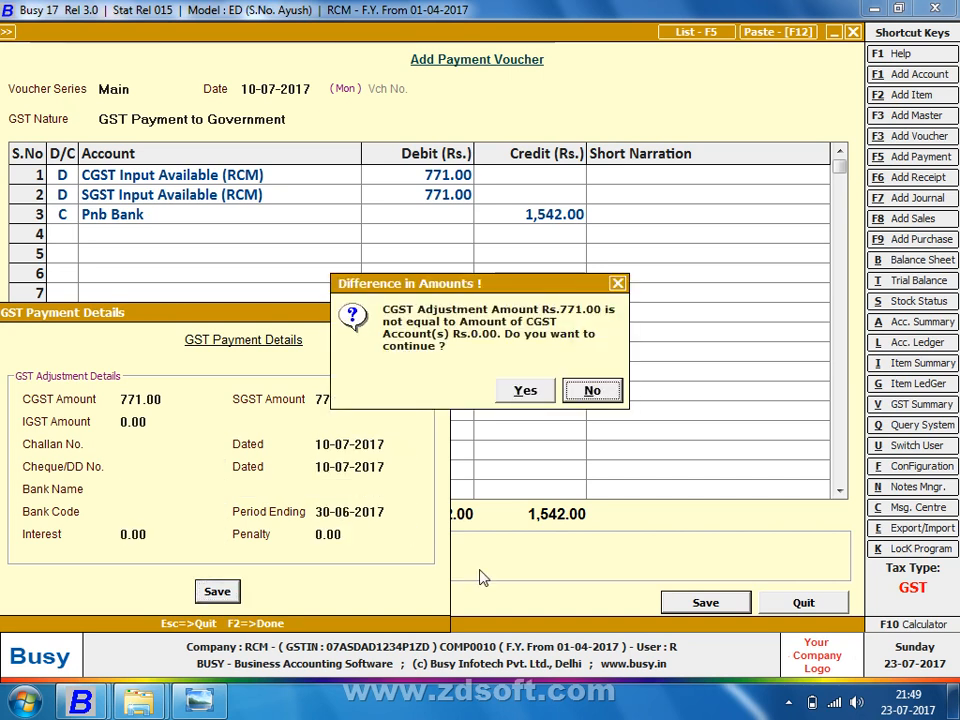
pyautogui.press('Return')
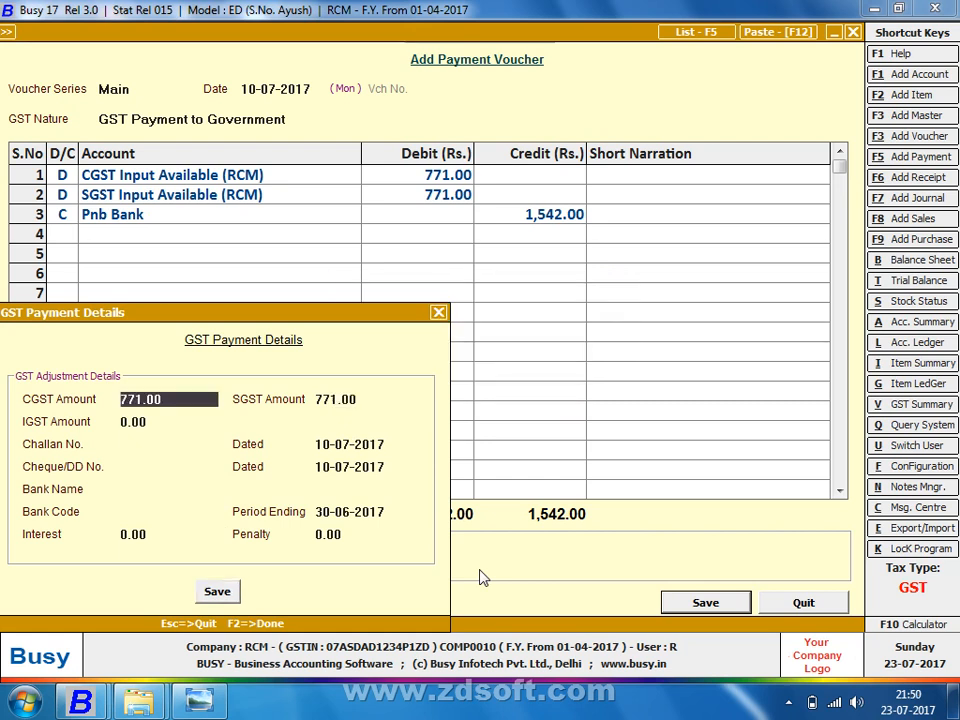
pyautogui.press('Return')
pyautogui.press('Return')
pyautogui.press('Return')
pyautogui.press('Return')
pyautogui.press('Return')
pyautogui.press('Return')
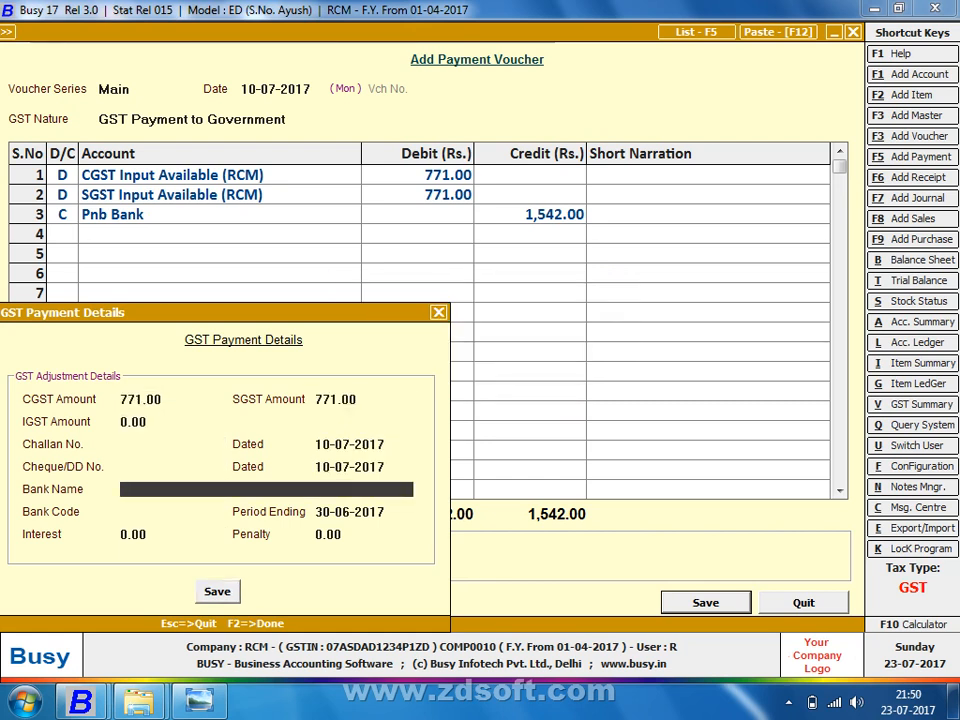
# Step: Enter Pnb Bank as the bank name, then save the payment details and the voucher
pyautogui.write('pnb bank')
pyautogui.press('Return')
pyautogui.press('Return')
pyautogui.press('Return')
pyautogui.press('Return')
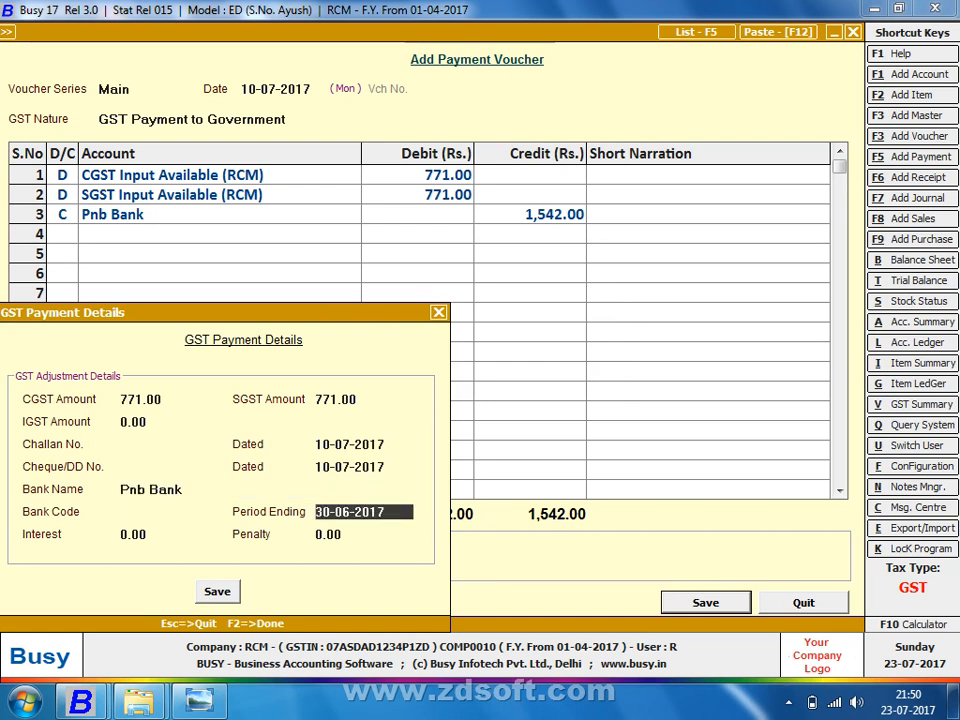
pyautogui.press('Return')
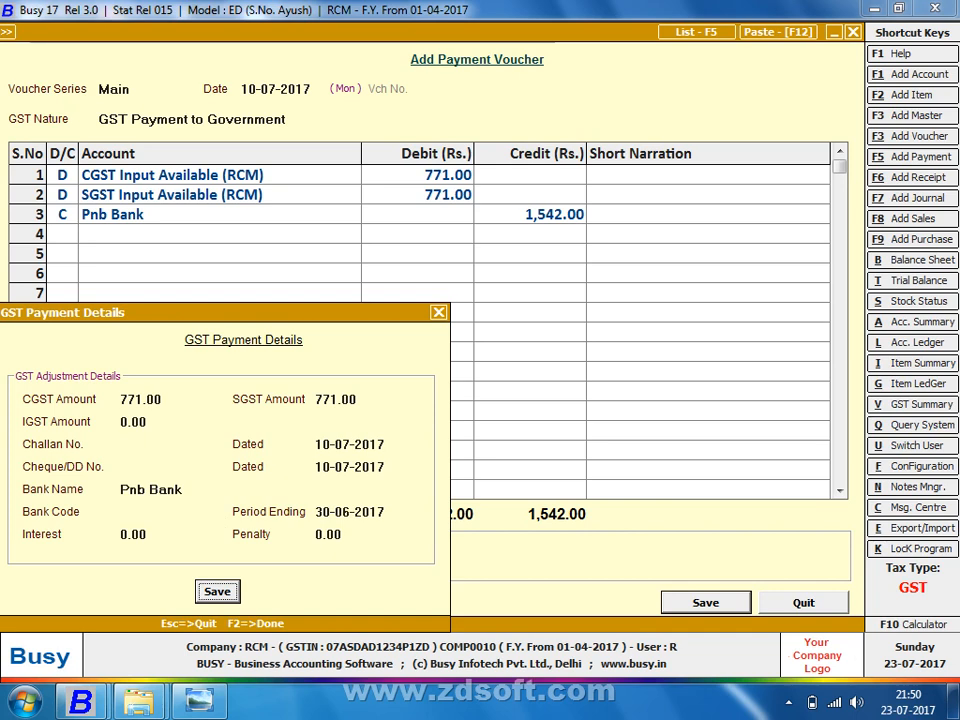
pyautogui.press('Return')
pyautogui.press('Return')
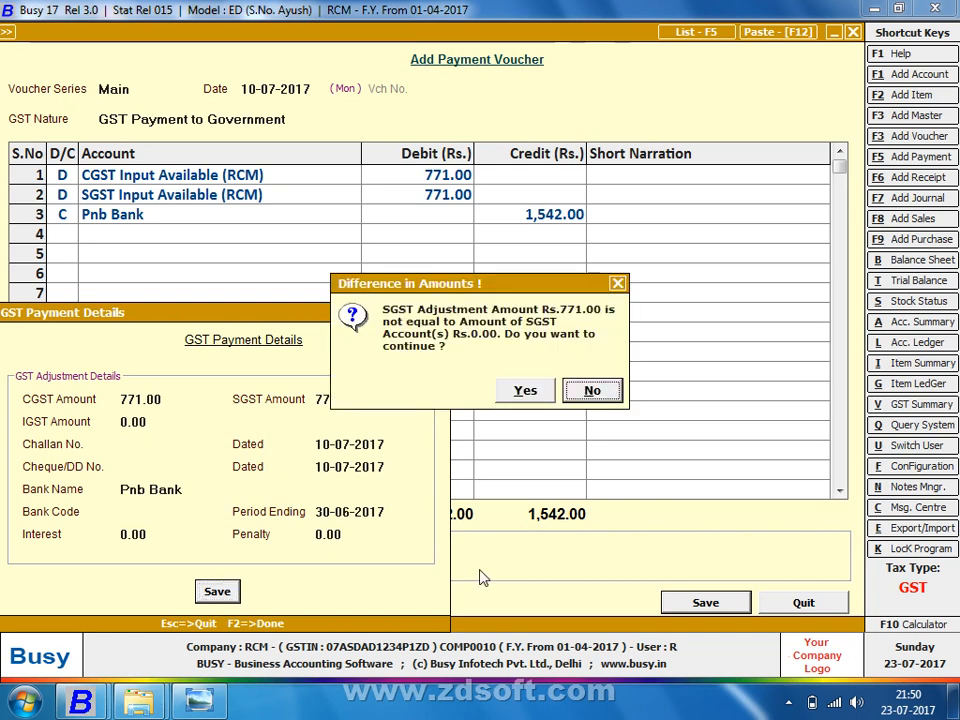
pyautogui.press('Return')
pyautogui.press('F2')
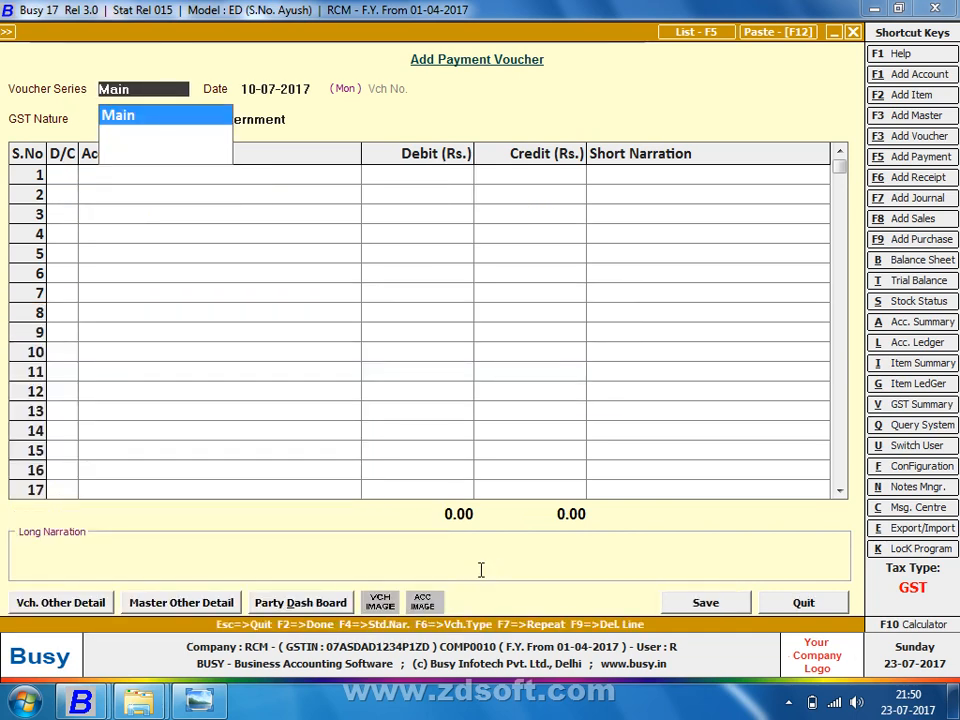
pyautogui.press('Escape')
pyautogui.press('Escape')
# Step: Open the GST Summary report and review the Pnb Bank payment and IGST cross-adjustment rows
pyautogui.press('Right')
pyautogui.press('Return')
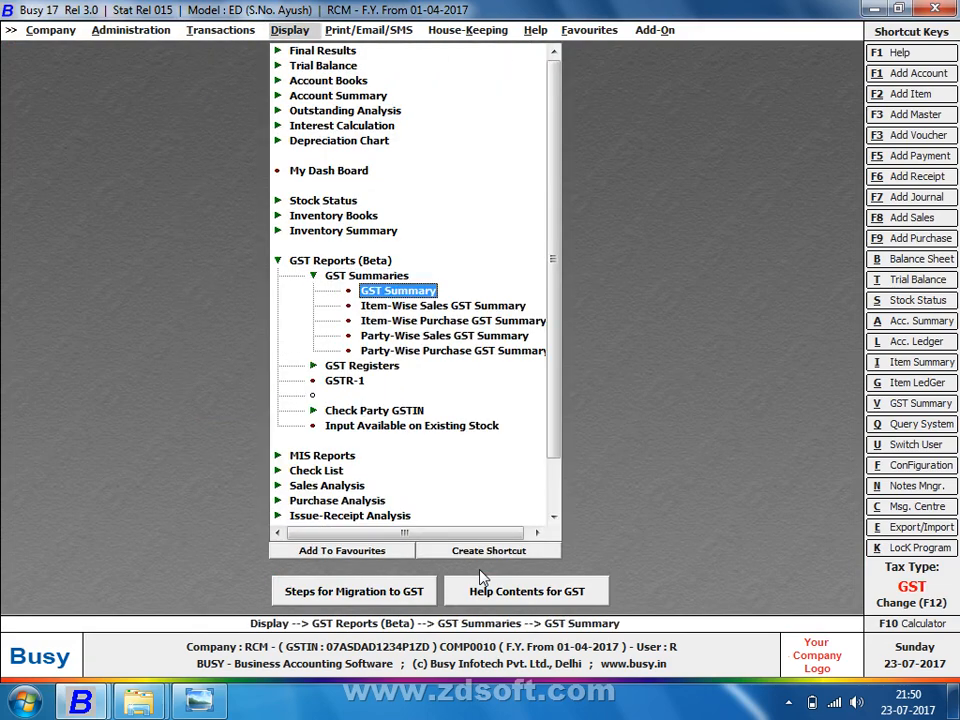
pyautogui.press('Down')
pyautogui.press('Up')
pyautogui.press('Return')
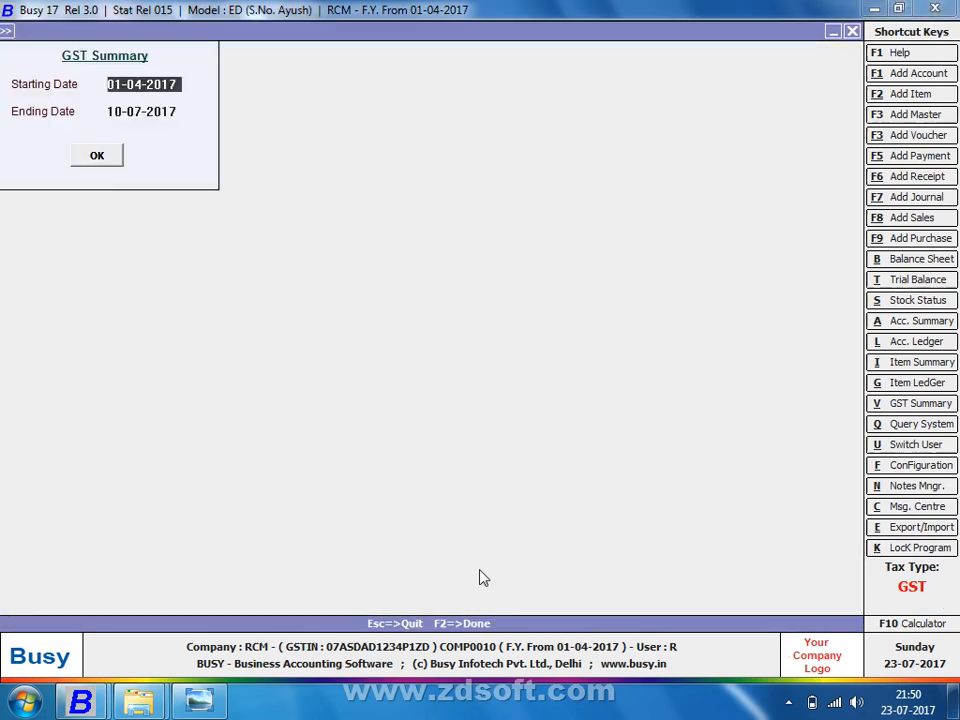
pyautogui.press('Return')
pyautogui.press('Return')
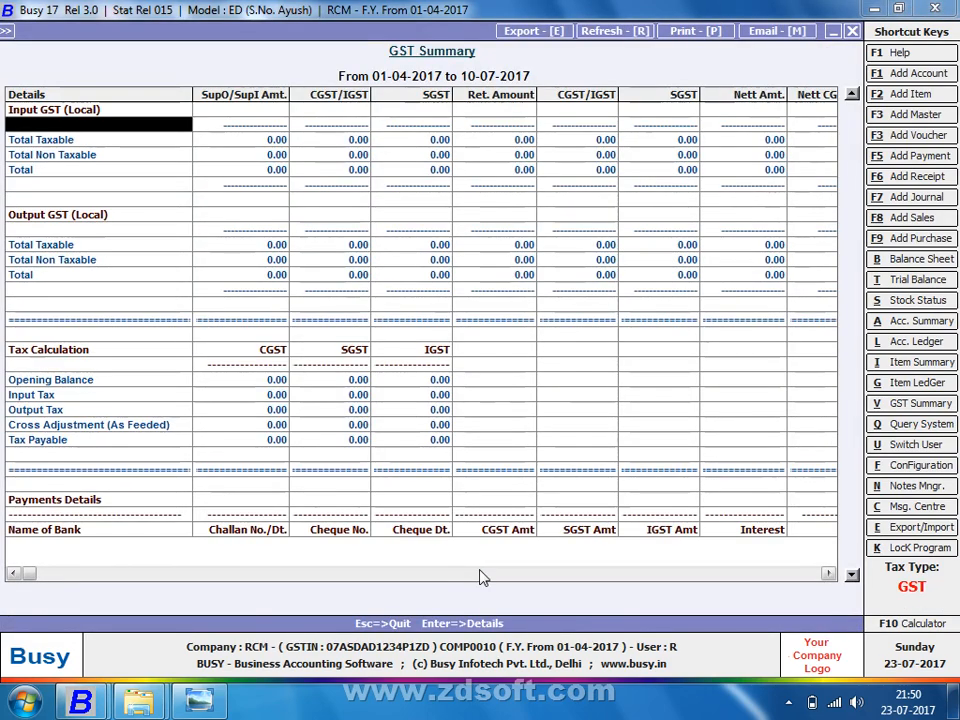
pyautogui.press('Down')
pyautogui.press('Down')
pyautogui.press('Down')
pyautogui.press('Down')
pyautogui.press('Down')
pyautogui.press('Down')
pyautogui.press('Down')
pyautogui.press('Down')
pyautogui.press('Down')
pyautogui.press('Down')
pyautogui.press('Down')
pyautogui.press('Down')
pyautogui.press('Down')
pyautogui.press('Down')
pyautogui.press('Down')
pyautogui.press('Down')
pyautogui.press('Down')
pyautogui.press('Down')
pyautogui.press('Down')
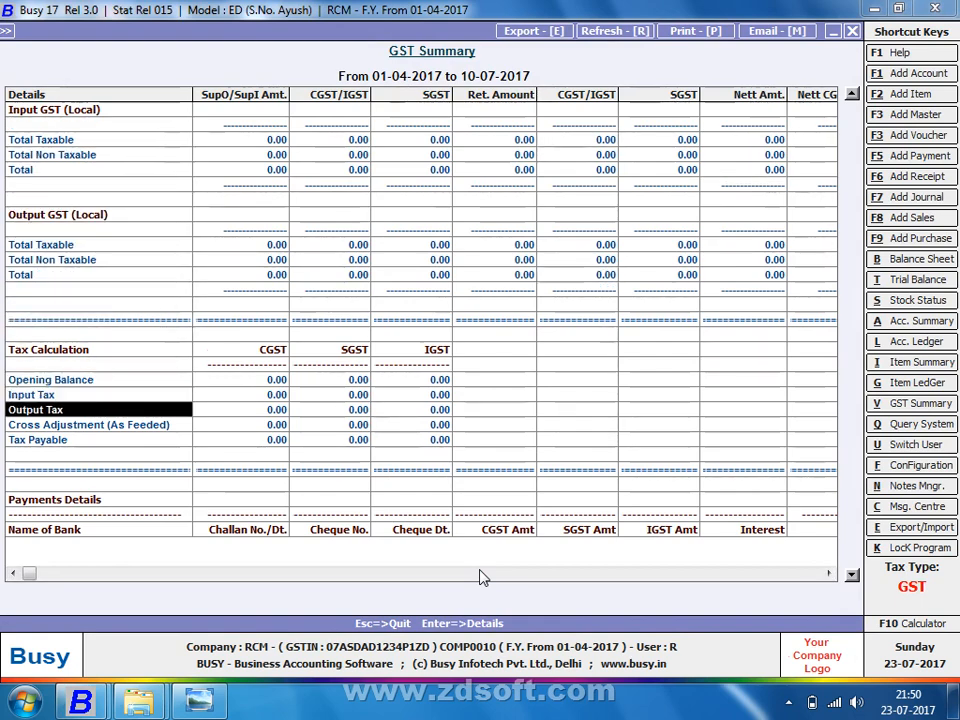
pyautogui.press('Down')
pyautogui.press('Down')
pyautogui.press('Down')
pyautogui.press('Down')
pyautogui.press('Down')
pyautogui.press('Down')
pyautogui.press('Down')
pyautogui.press('Down')
pyautogui.press('Down')
pyautogui.press('Down')
pyautogui.press('Down')
pyautogui.press('Down')
pyautogui.press('Down')
pyautogui.press('Down')
pyautogui.press('Down')
pyautogui.press('Down')
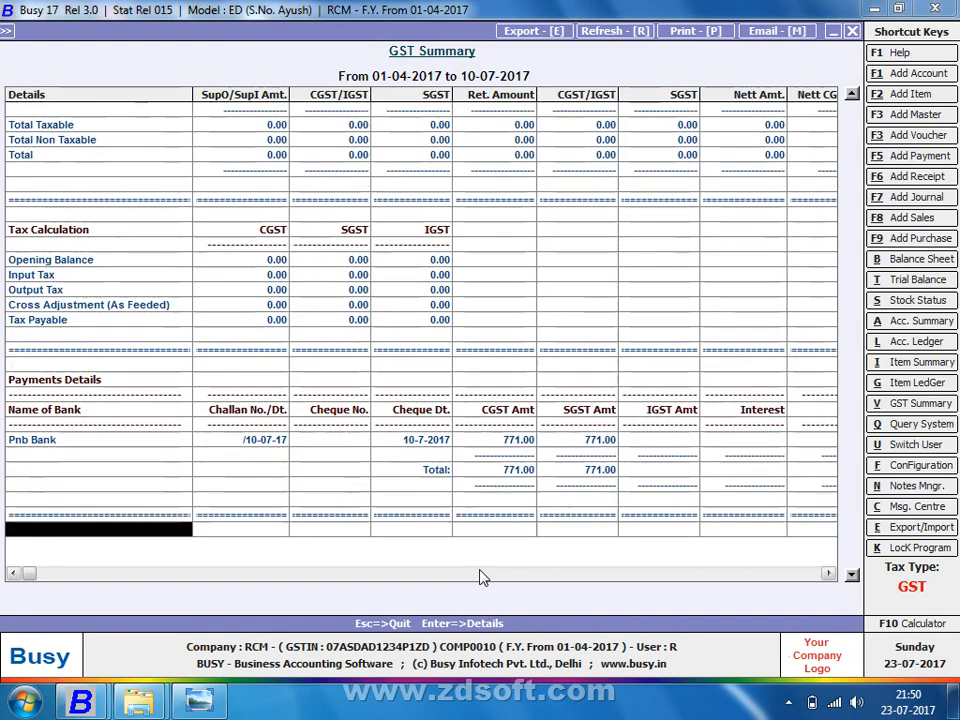
pyautogui.press('Down')
pyautogui.press('Up')
pyautogui.press('Up')
pyautogui.press('Up')
pyautogui.press('Up')
pyautogui.press('Up')
pyautogui.press('Up')
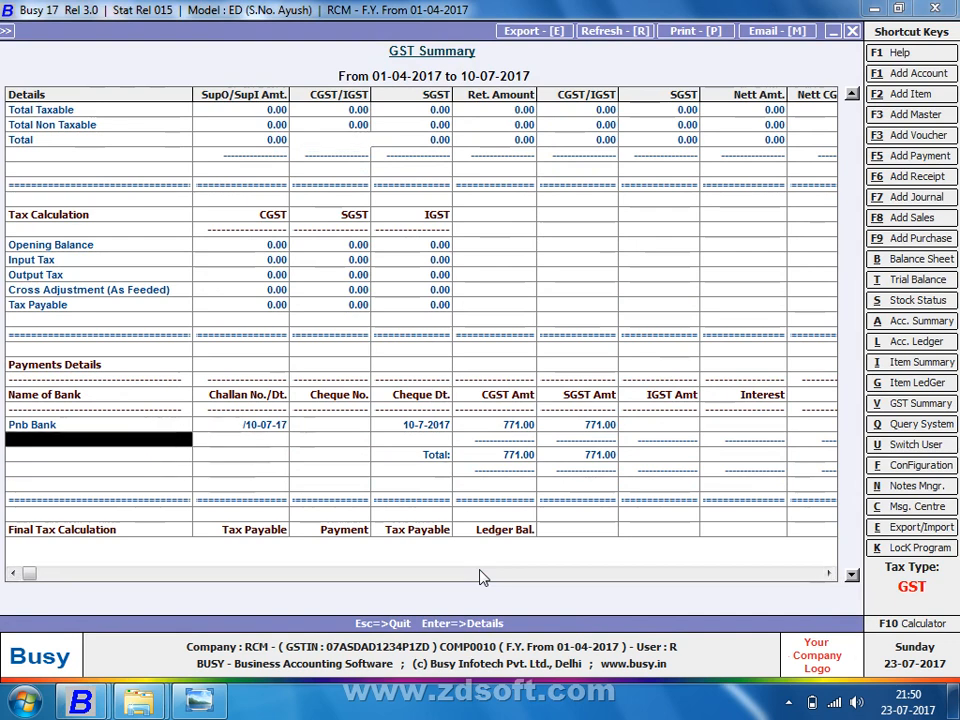
pyautogui.press('Up')
pyautogui.press('Up')
pyautogui.press('Up')
pyautogui.press('Up')
pyautogui.press('Up')
pyautogui.press('Up')
pyautogui.press('Up')
pyautogui.press('Up')
pyautogui.press('Up')
pyautogui.press('Up')
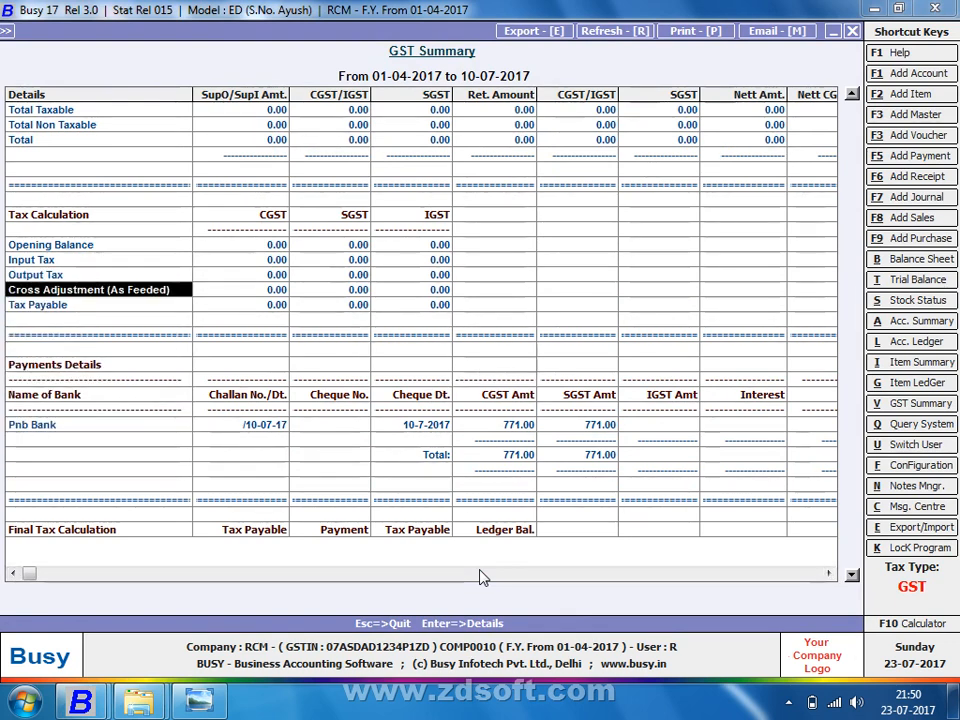
pyautogui.press('Right')
pyautogui.press('Right')
pyautogui.press('Right')
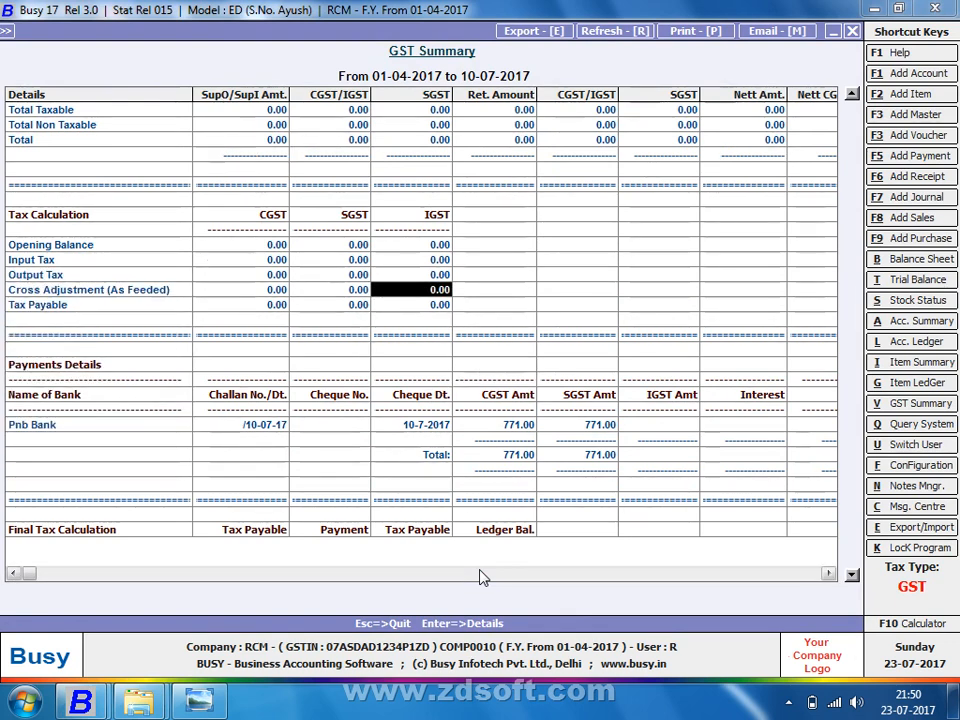
# Step: Close the GST Summary report and its date prompt to reach the Transactions menu
pyautogui.press('Escape')
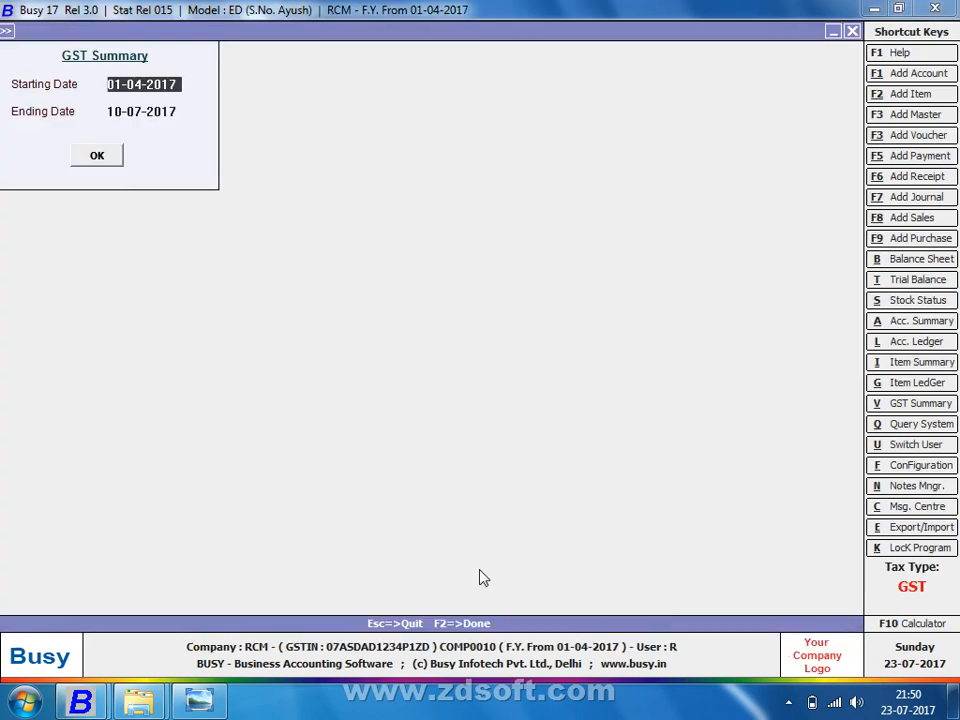
pyautogui.press('Escape')
pyautogui.press('Left')
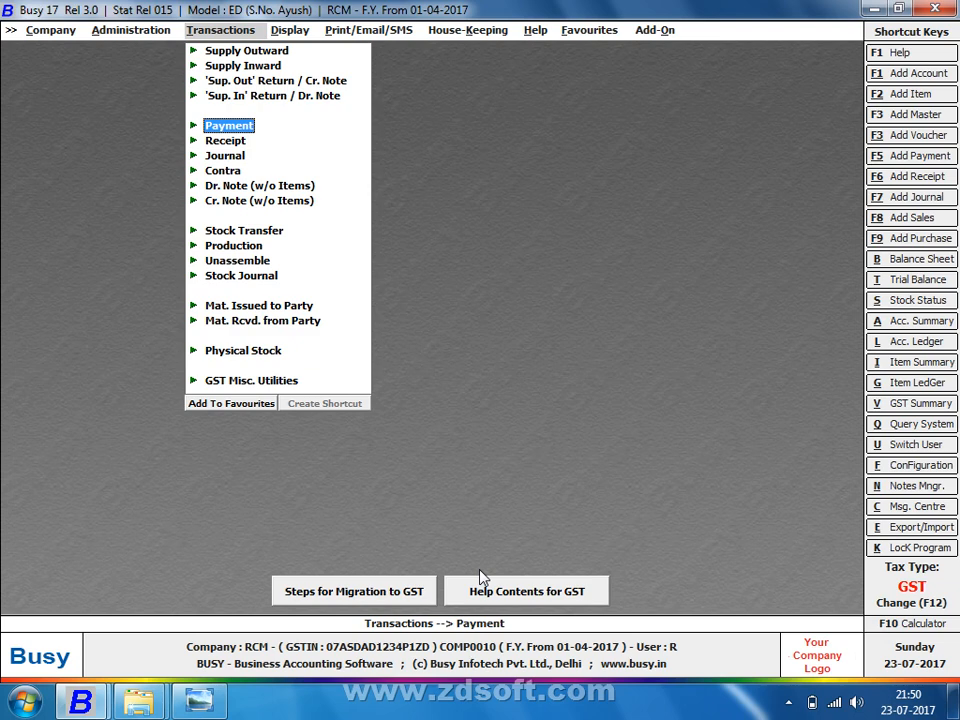
# Step: Add a Main-series journal voucher dated 22-08-2017 with GST nature GST Cross Adjustment
pyautogui.press('Down')
pyautogui.press('Down')
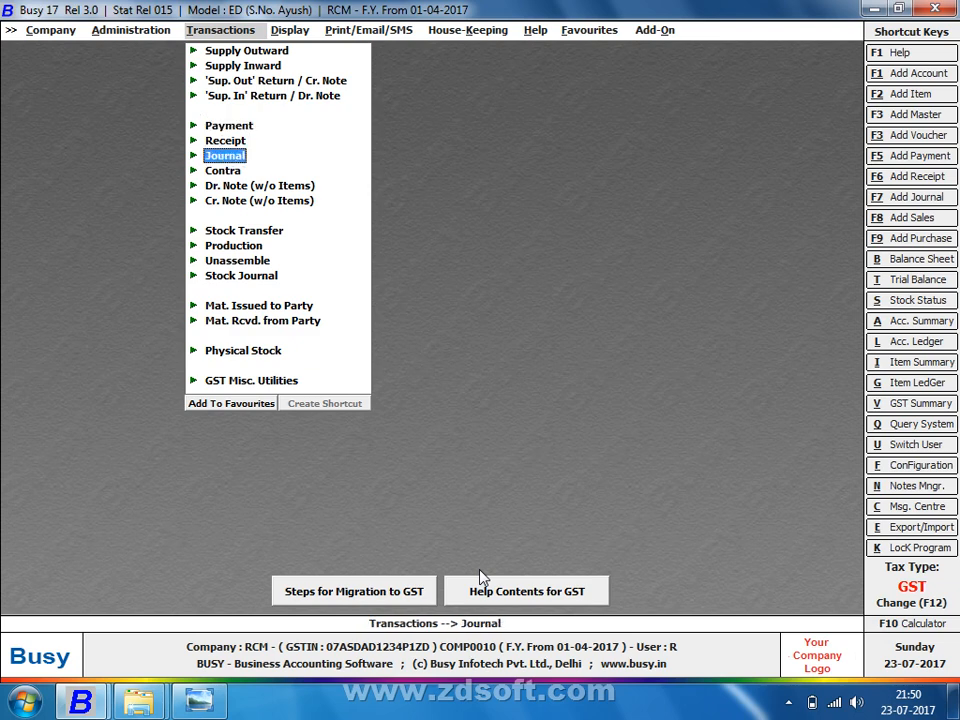
pyautogui.press('Return')
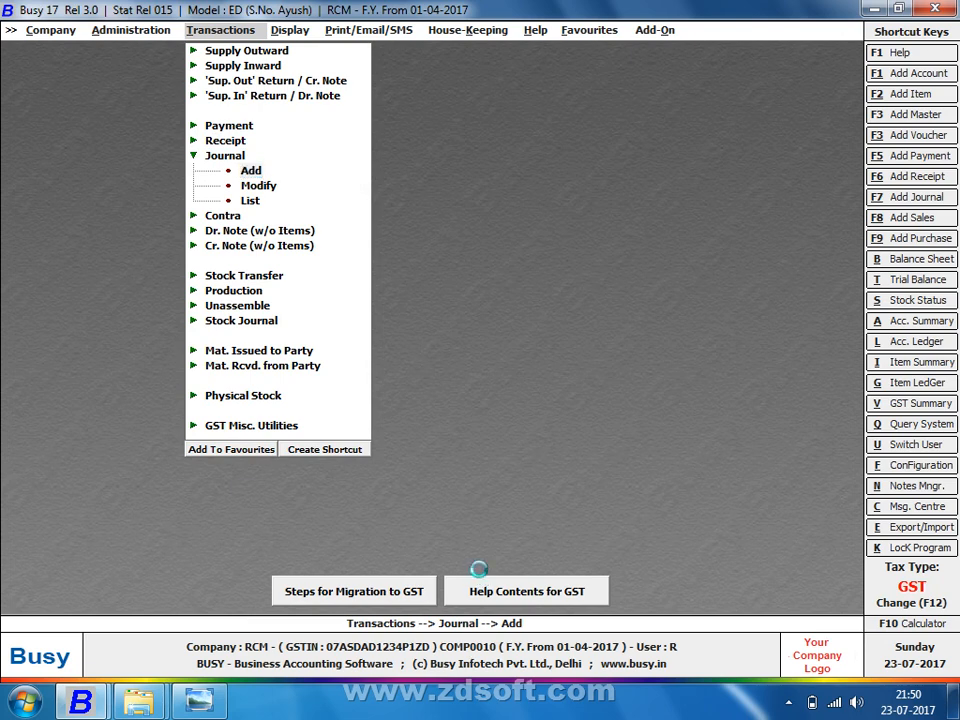
pyautogui.press('Return')
pyautogui.press('Return')
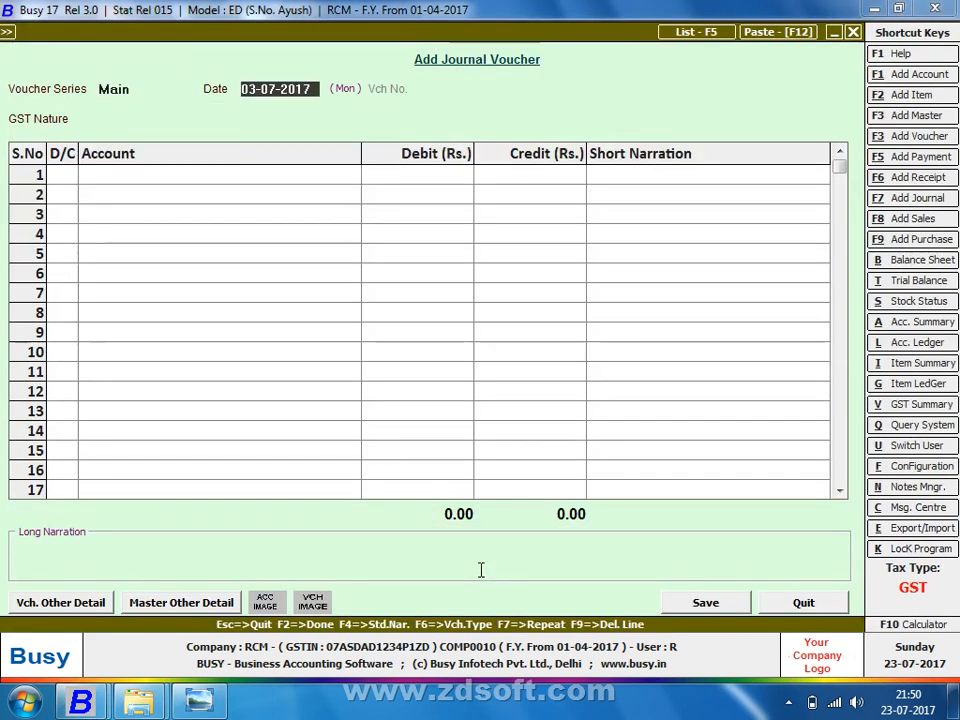
pyautogui.write('22-08')
pyautogui.press('Return')
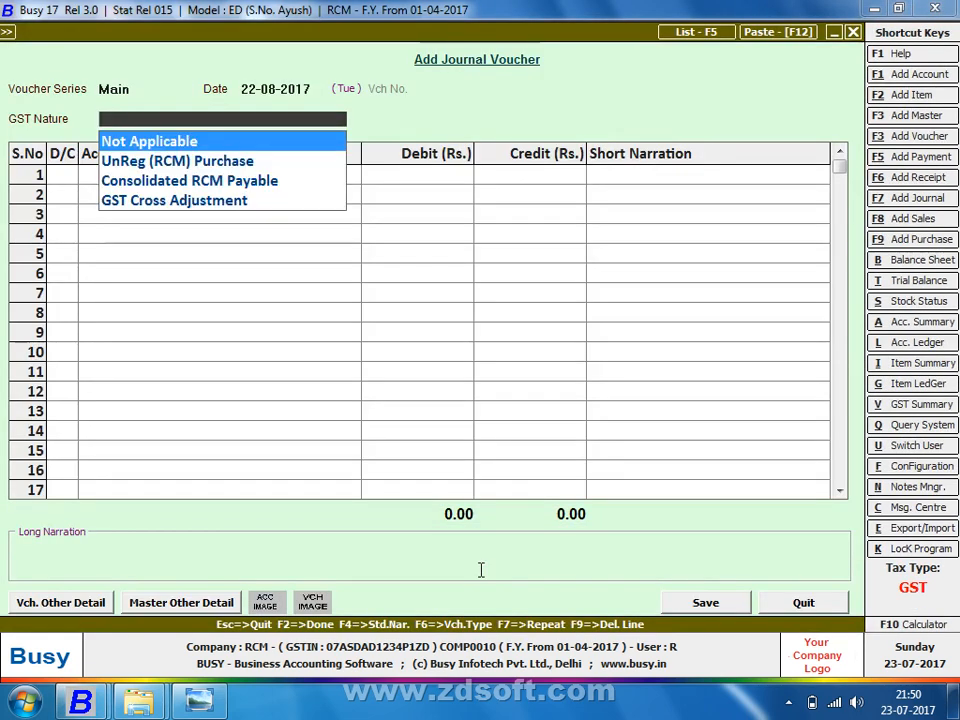
pyautogui.press('Down')
pyautogui.press('Down')
pyautogui.press('Down')
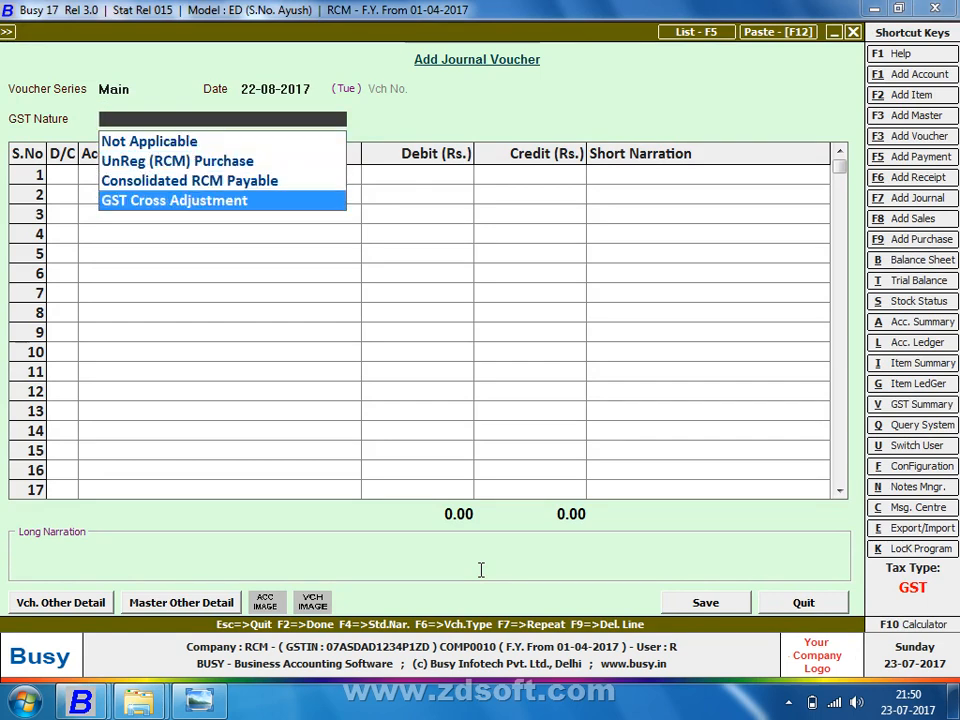
pyautogui.press('Return')
pyautogui.press('Return')
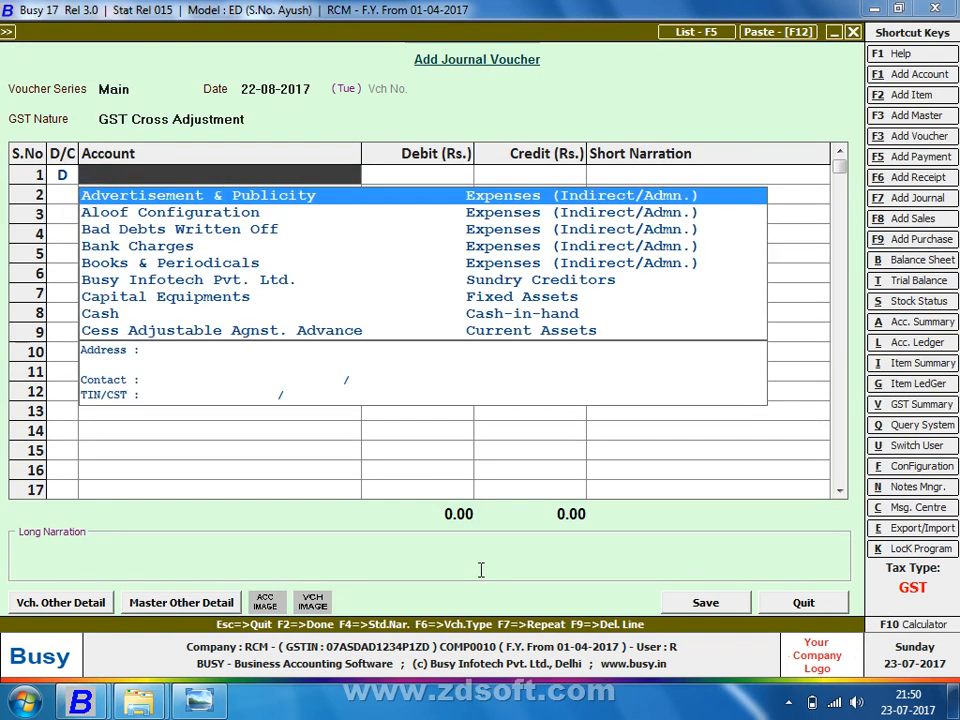
# Step: Debit Cess Output (RCM) on the voucher's first line
pyautogui.write('out')
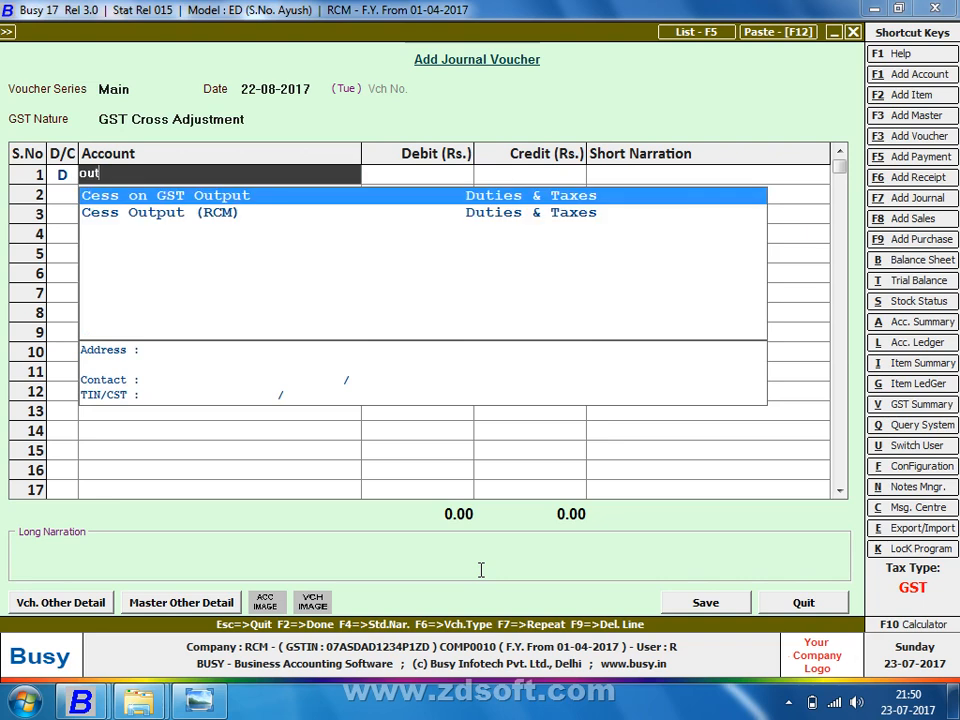
pyautogui.press('BackSpace')
pyautogui.press('BackSpace')
pyautogui.press('BackSpace')
pyautogui.write('al')
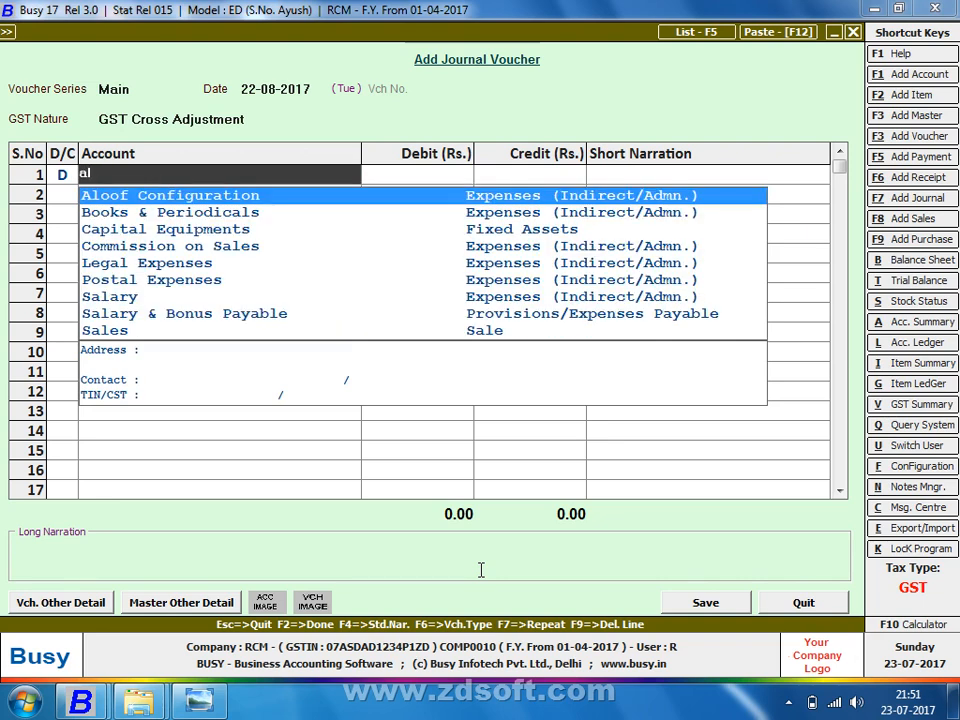
pyautogui.press('BackSpace')
pyautogui.press('BackSpace')
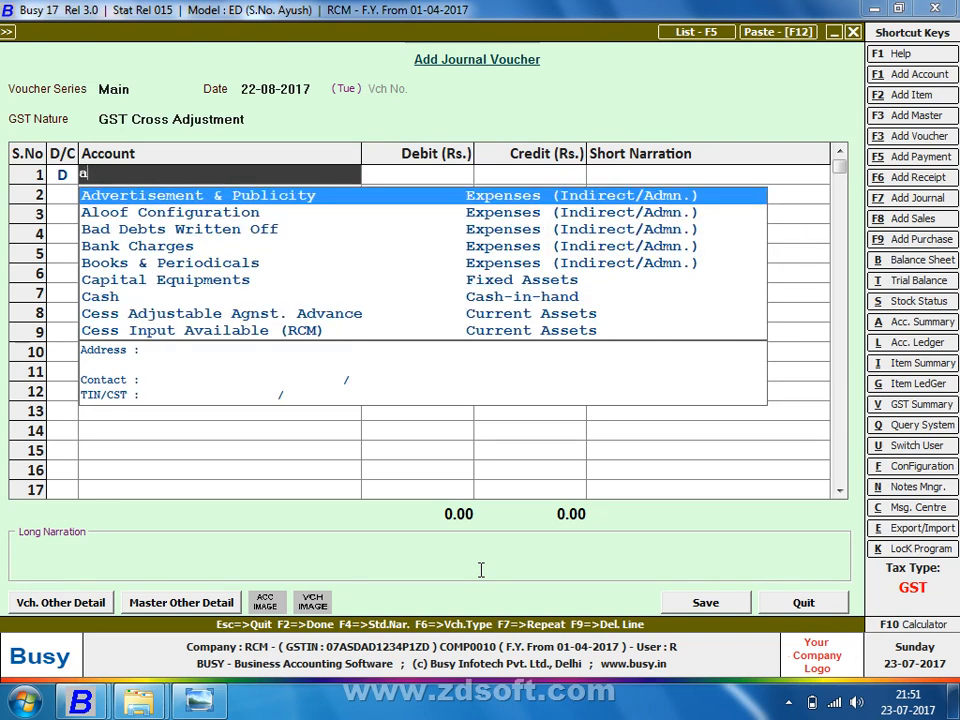
pyautogui.write('r')
pyautogui.write('s')
pyautogui.press('Down')
pyautogui.press('Down')
pyautogui.press('Down')
pyautogui.press('Down')
pyautogui.press('Down')
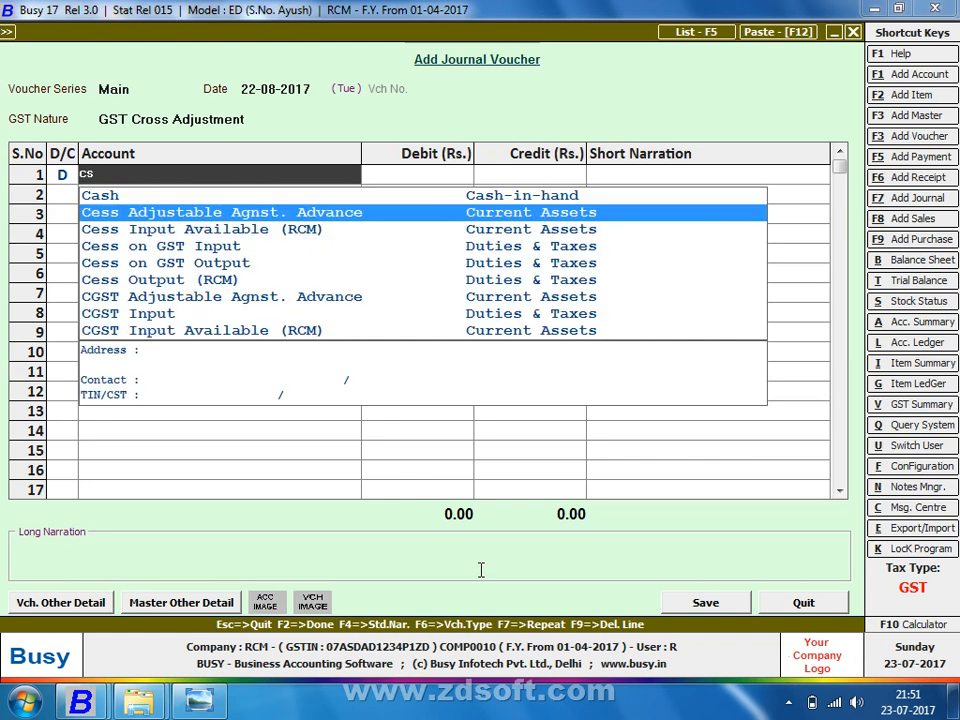
pyautogui.press('Return')
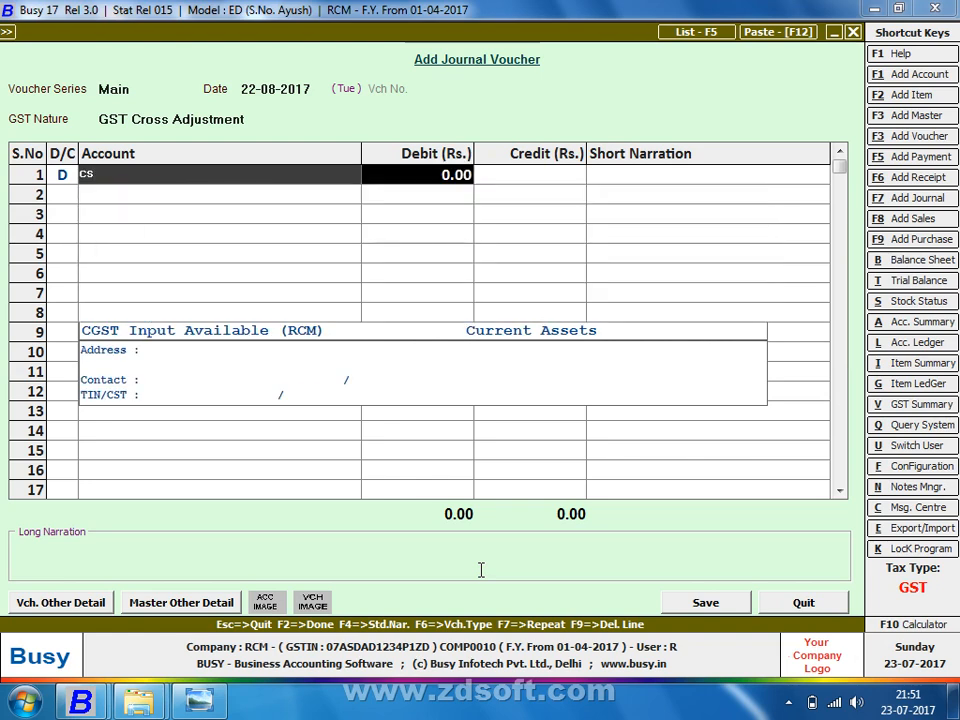
pyautogui.press('Left')
pyautogui.write('cs')
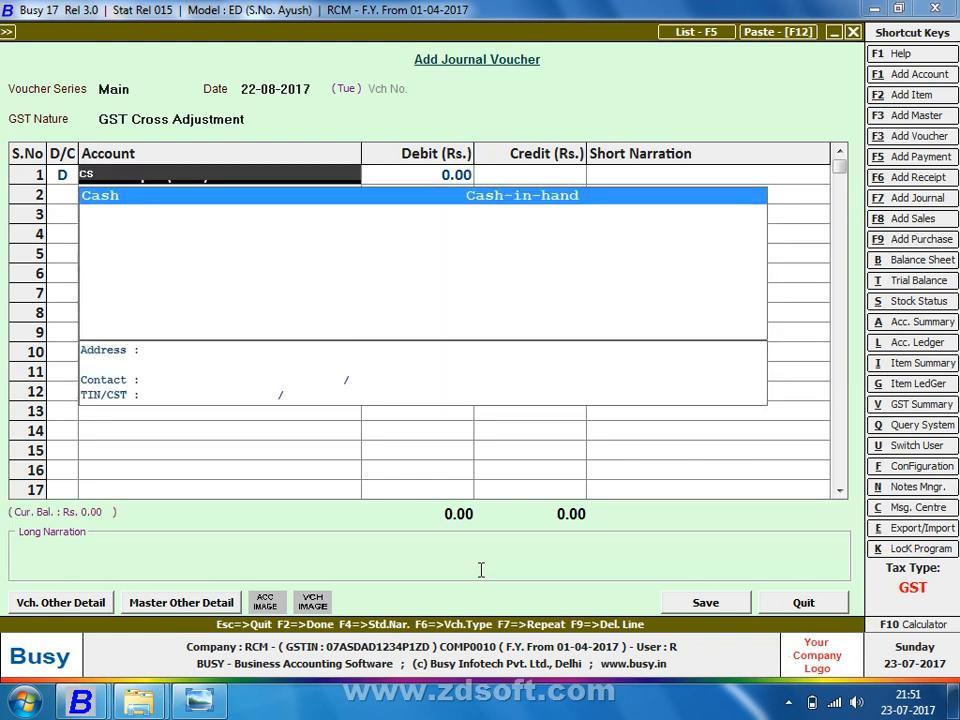
pyautogui.press('Down')
pyautogui.press('Down')
pyautogui.press('Down')
pyautogui.press('Down')
pyautogui.press('Down')
pyautogui.press('Return')
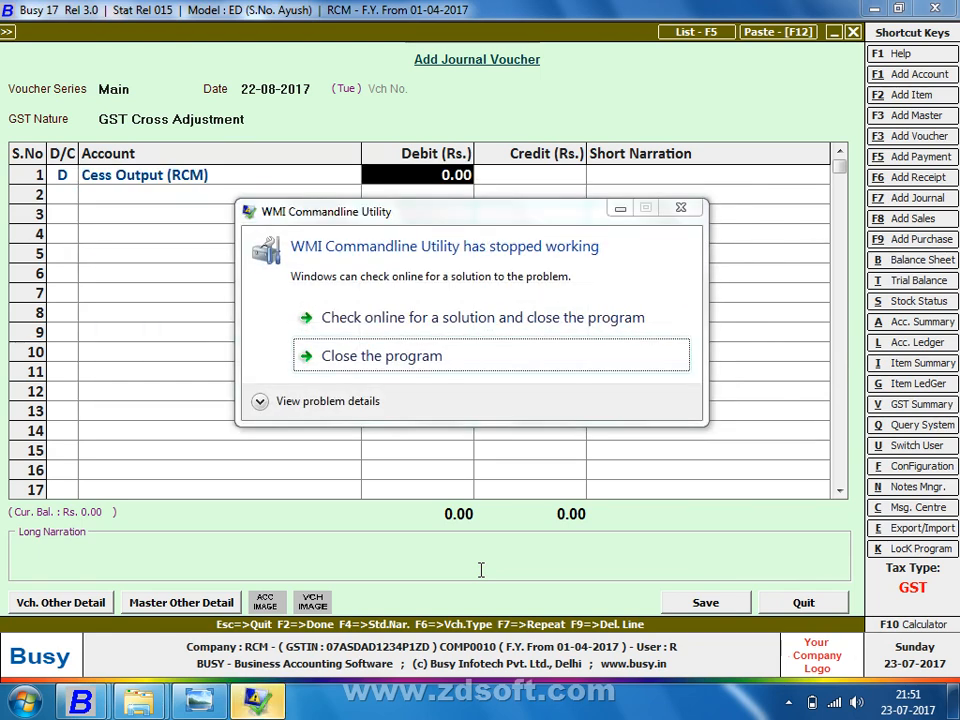
# Step: Close the recurring WMI Commandline Utility error dialogs until the Windows desktop shows
pyautogui.click(303, 334)
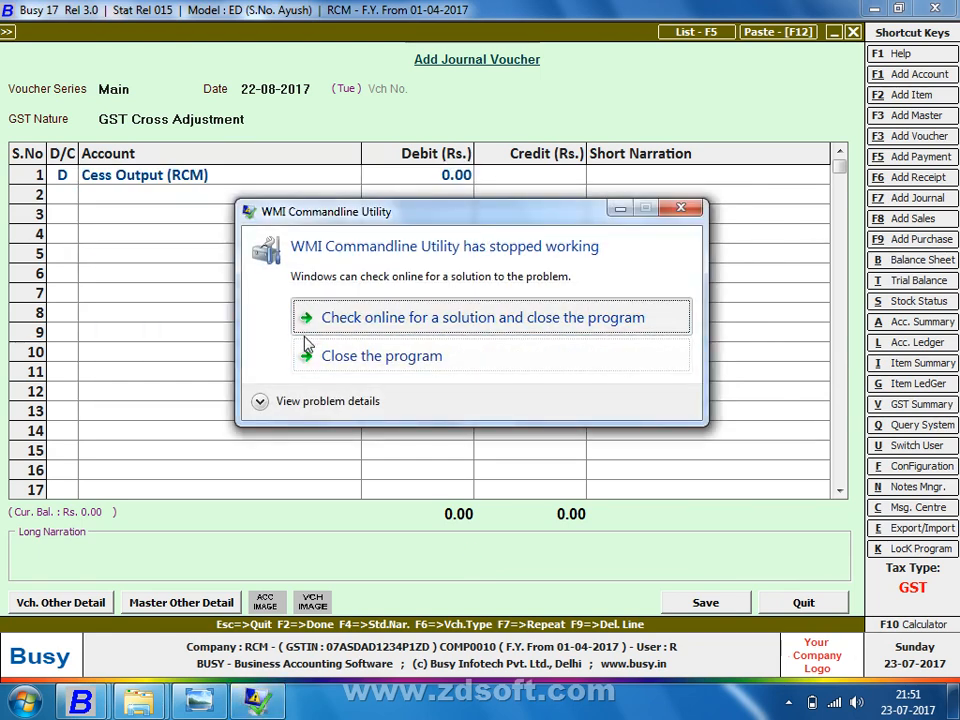
pyautogui.click(308, 358)
pyautogui.press('Escape')
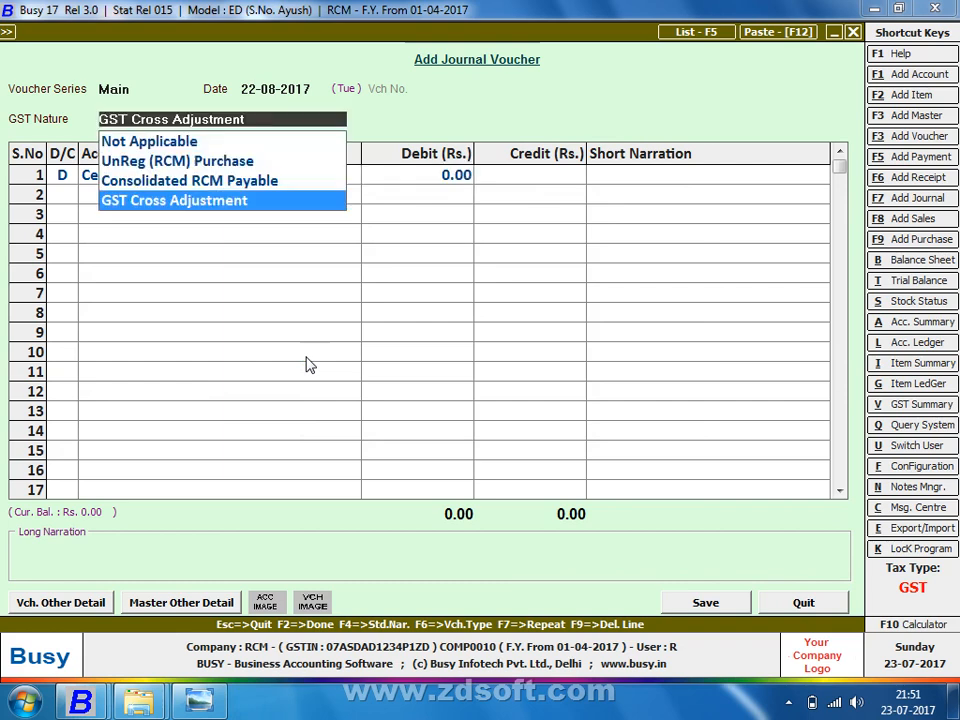
pyautogui.press('Return')
pyautogui.write('cs')
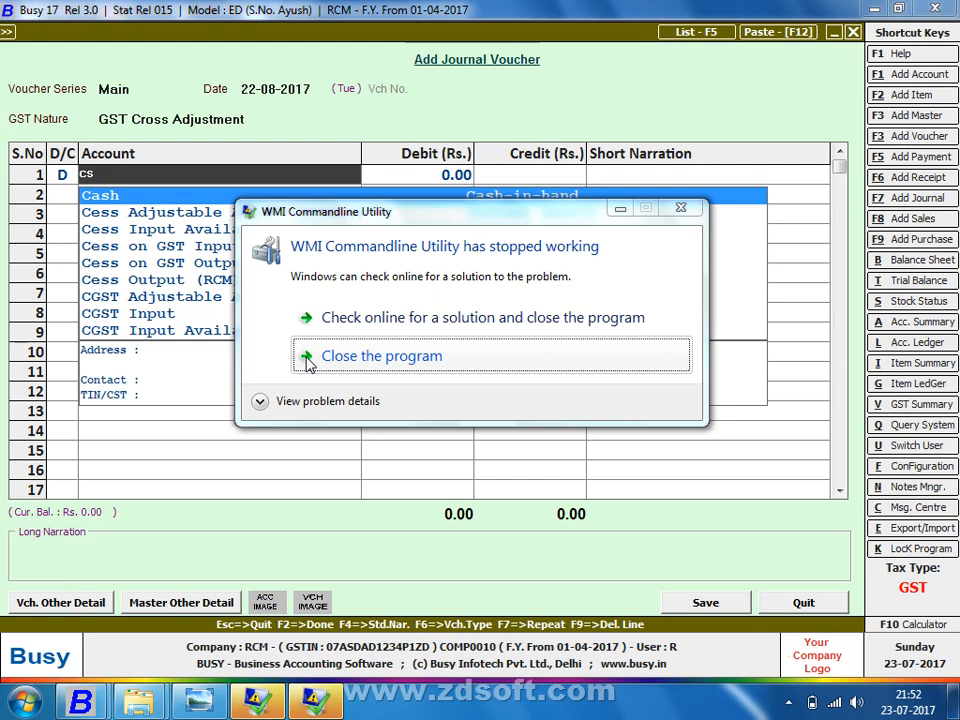
pyautogui.click(307, 358)
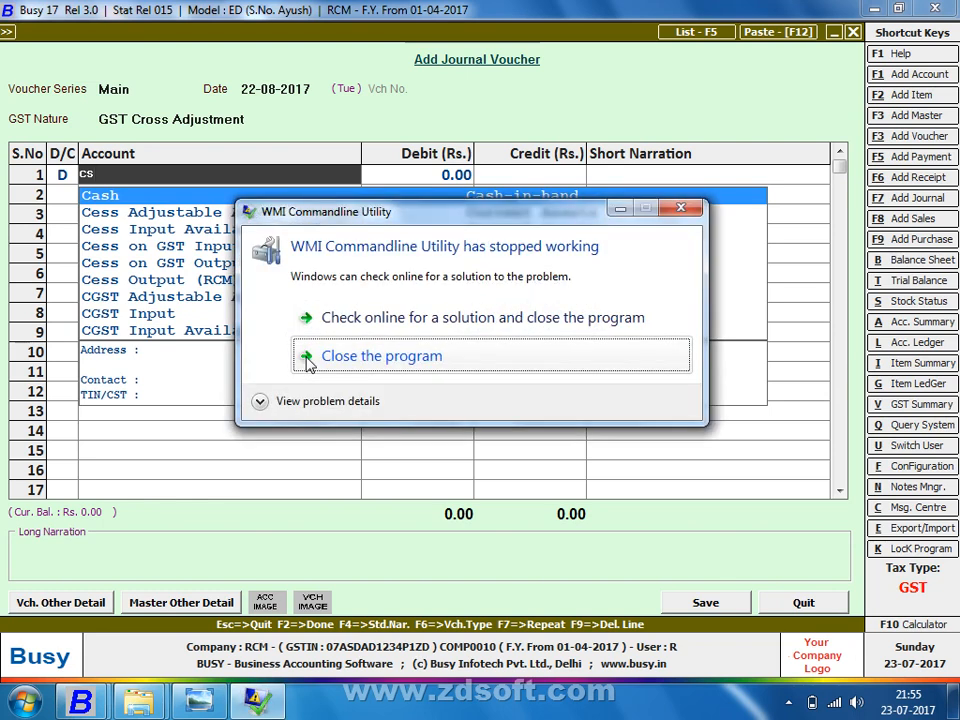
pyautogui.click(380, 356)
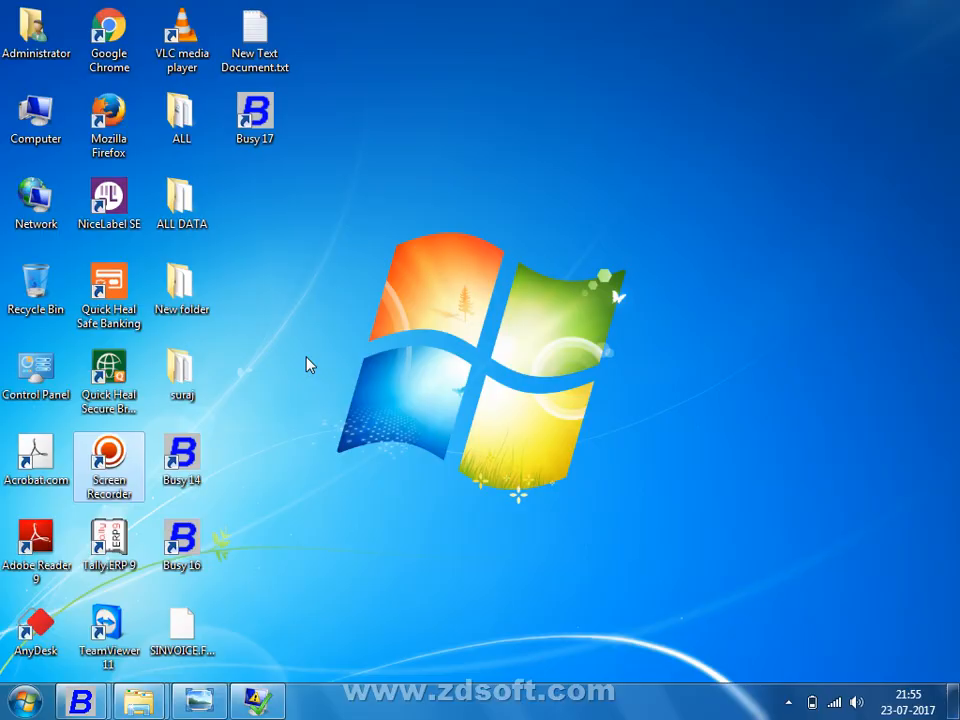
# Step: Refresh the desktop and exit the Screen Recorder from the hidden tray icons
pyautogui.rightClick(435, 346)
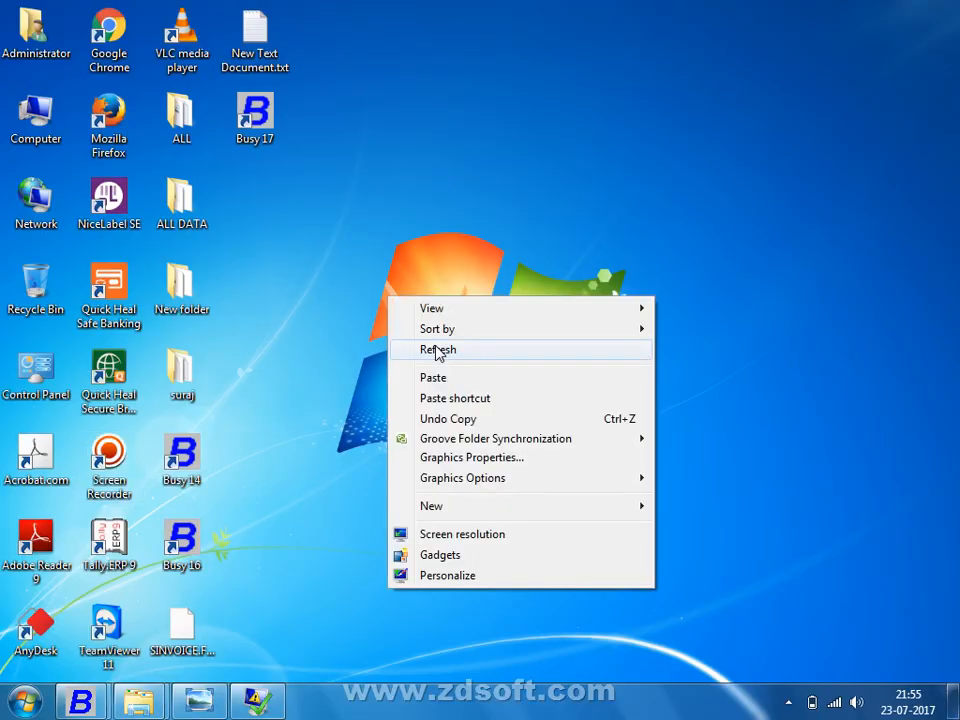
pyautogui.click(439, 350)
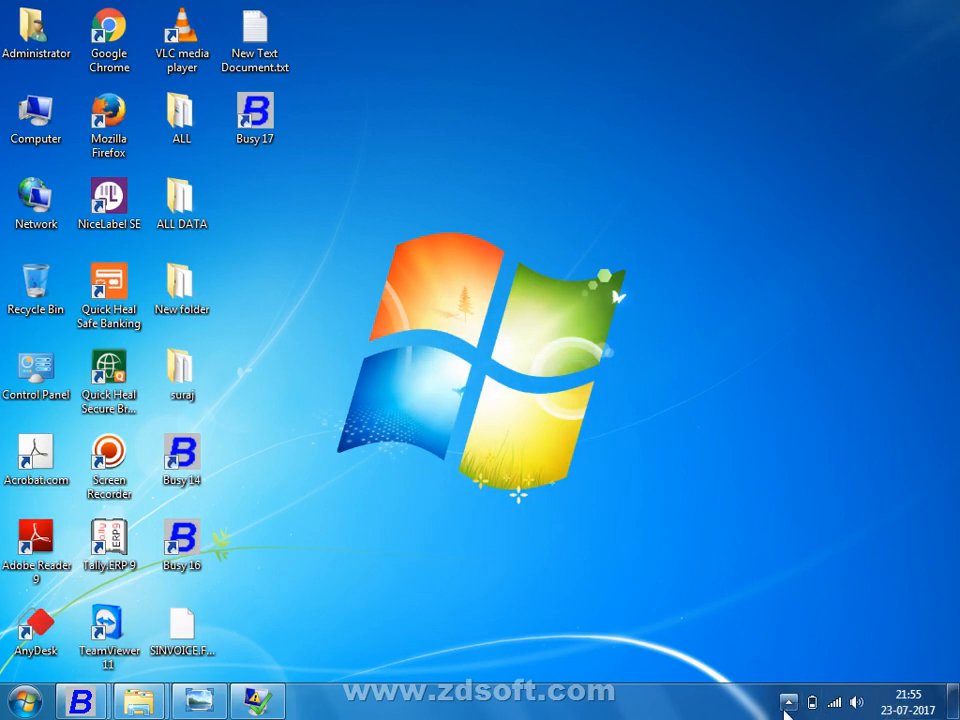
pyautogui.click(790, 702)
pyautogui.click(773, 606)
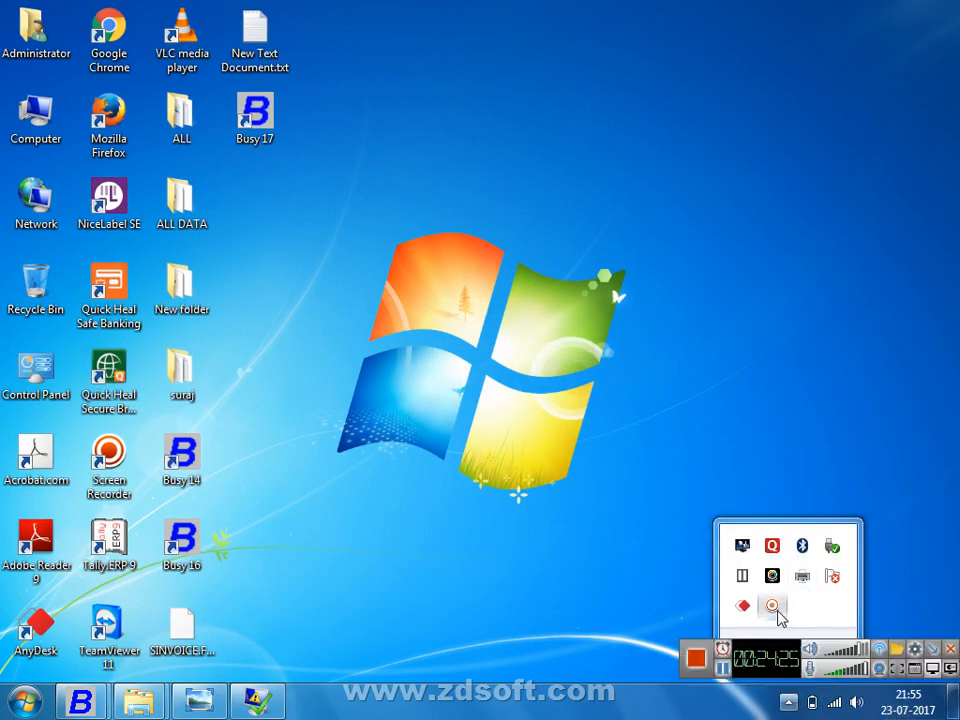
pyautogui.click(951, 652)
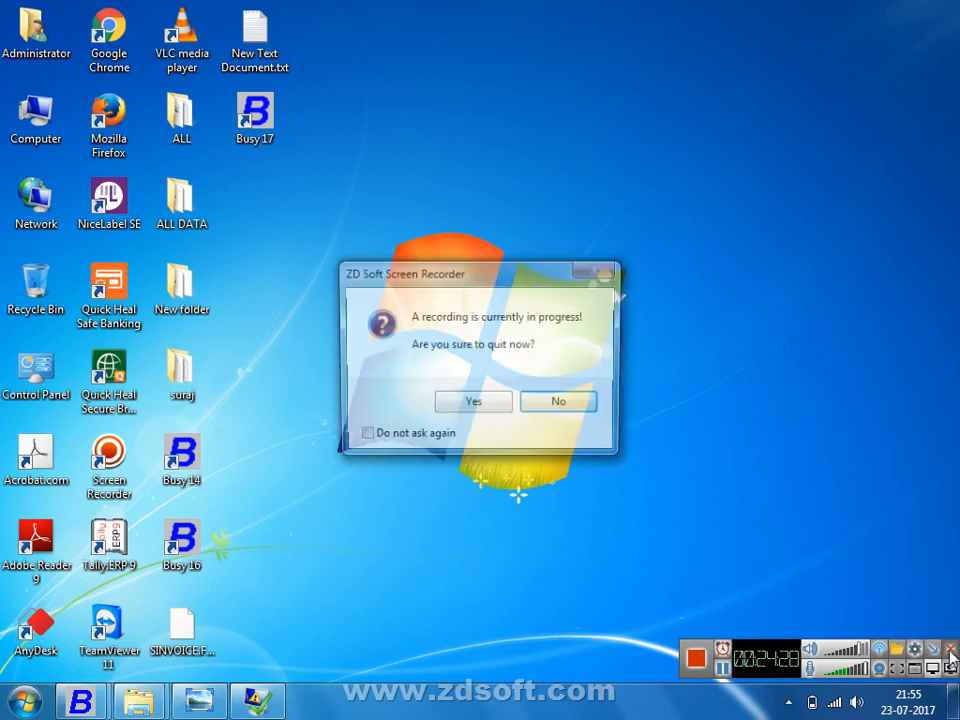